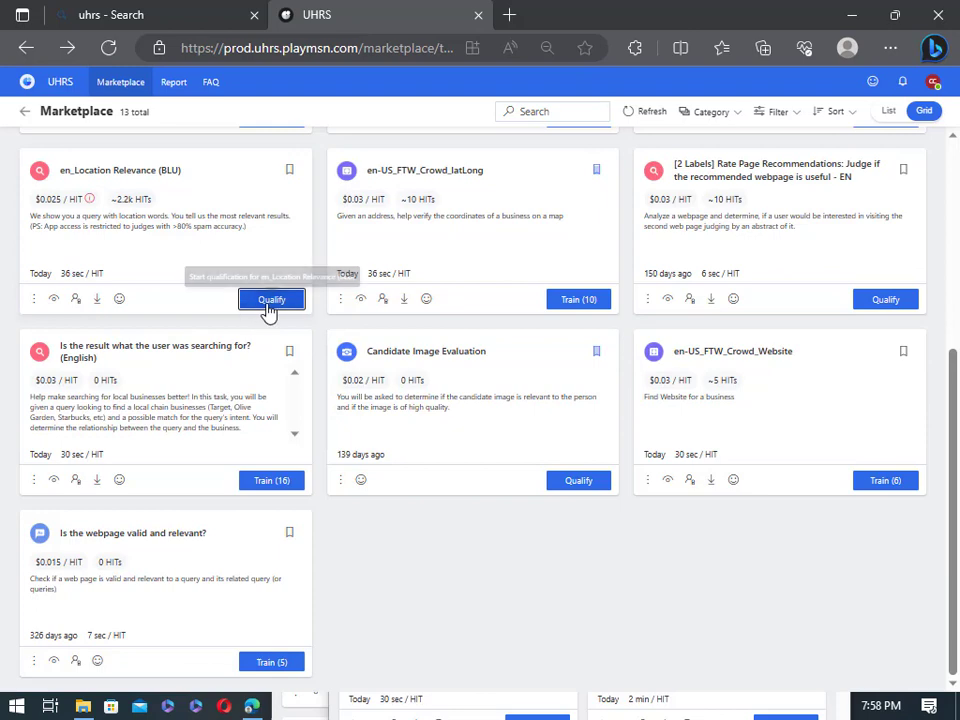
Start the qualification for the en_Location Relevance (BLU) app and reload the task page to load the Google research pane
left_click(266, 304)
left_click(409, 414)
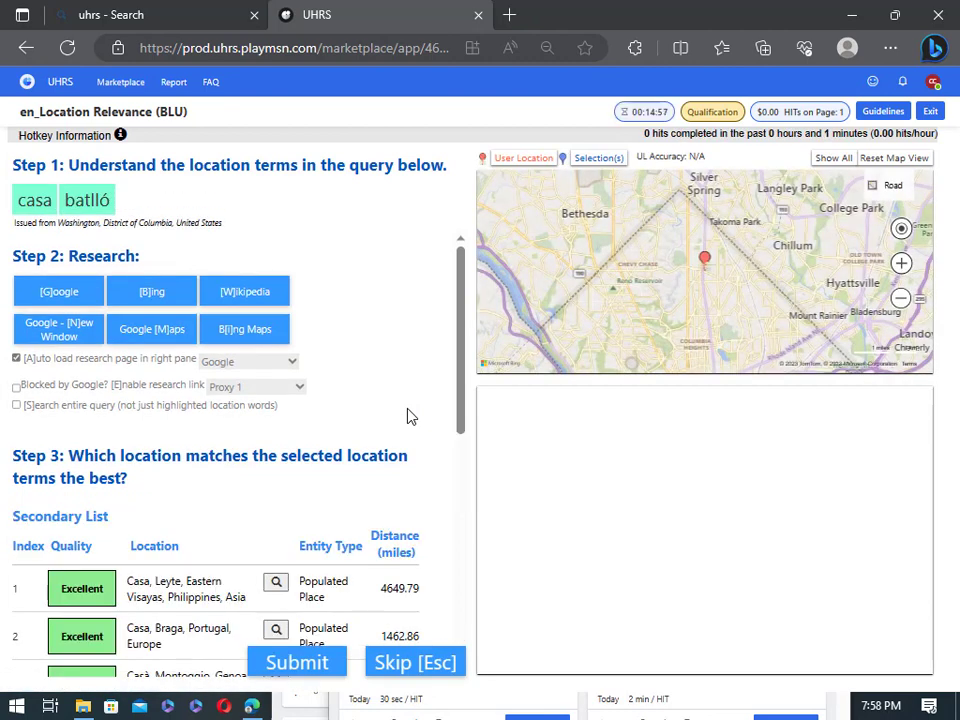
right_click(370, 205)
left_click(433, 262)
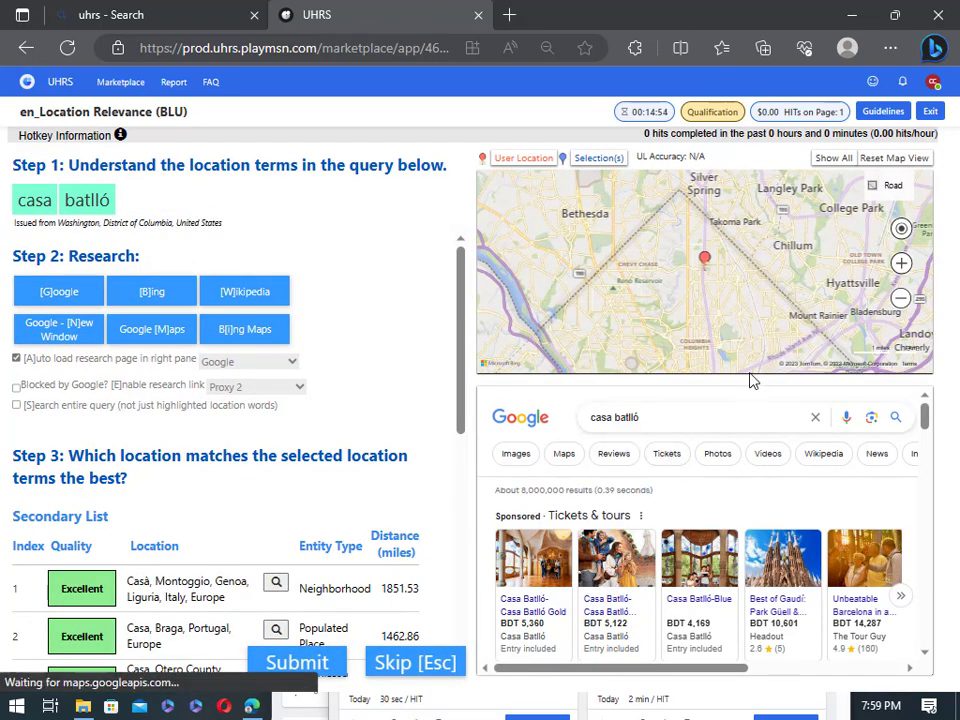
Review the Google results for casa batlló to establish what the query refers to and where it is located
scroll(690, 450, "down", 2)
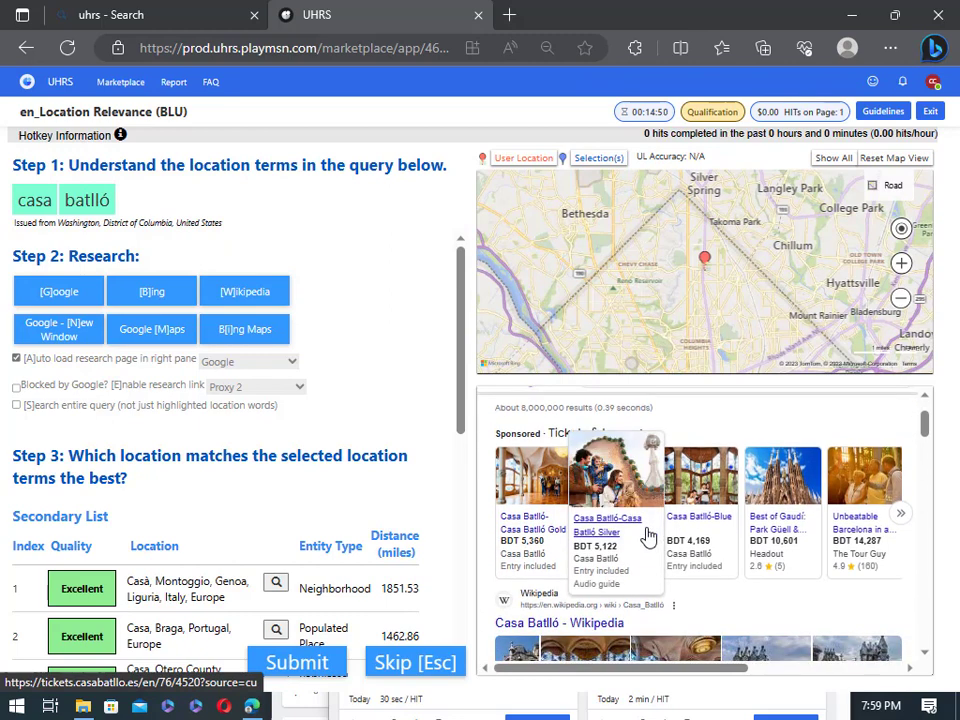
scroll(645, 541, "up", 2)
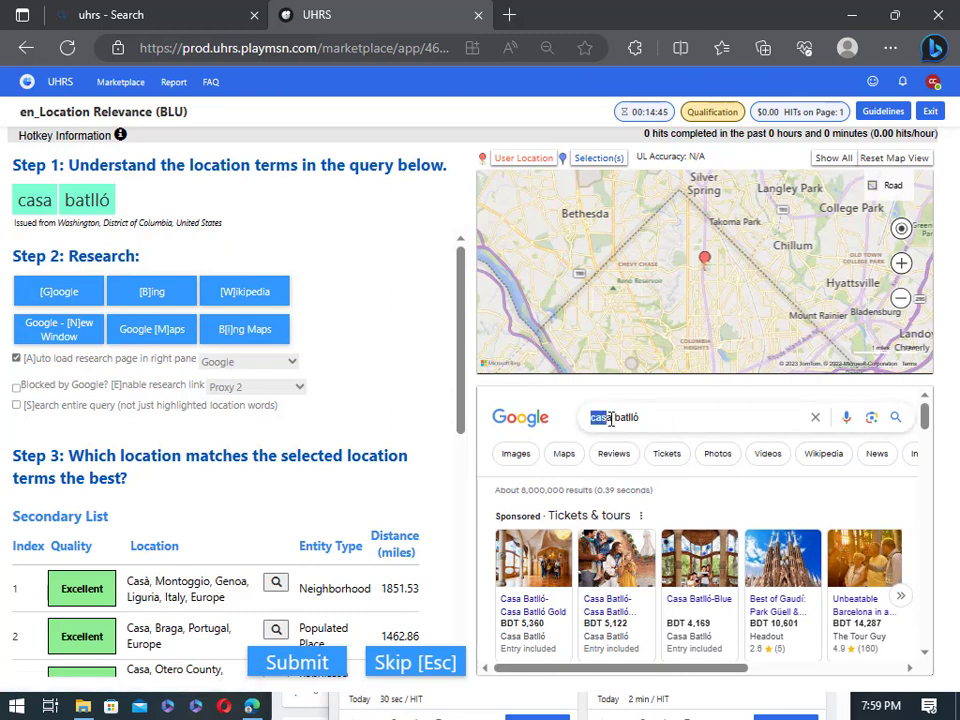
left_click(732, 421)
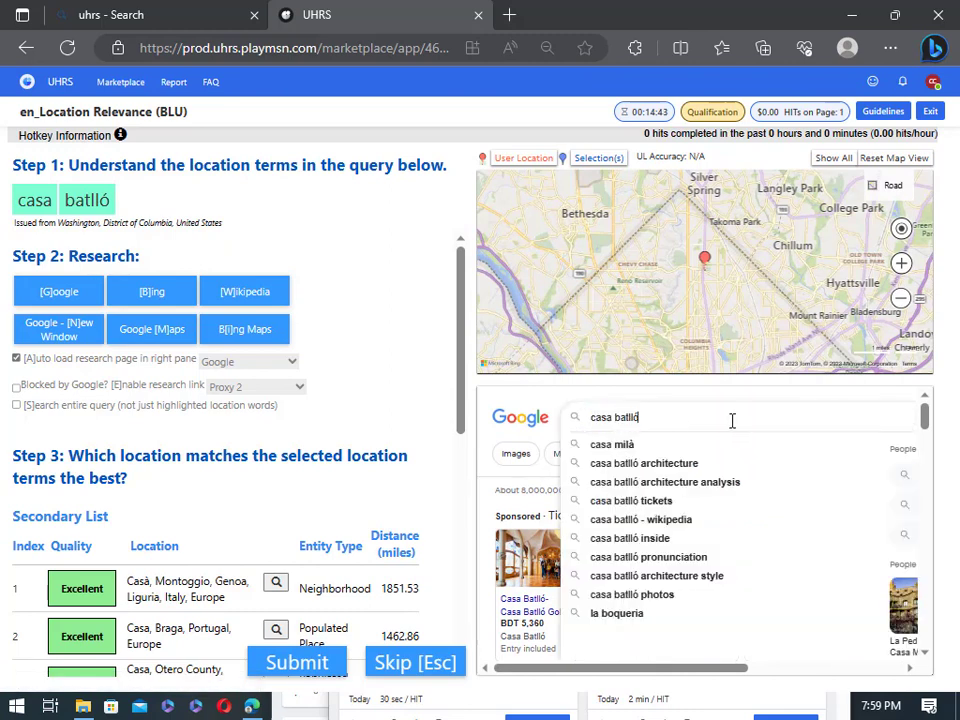
left_click(480, 445)
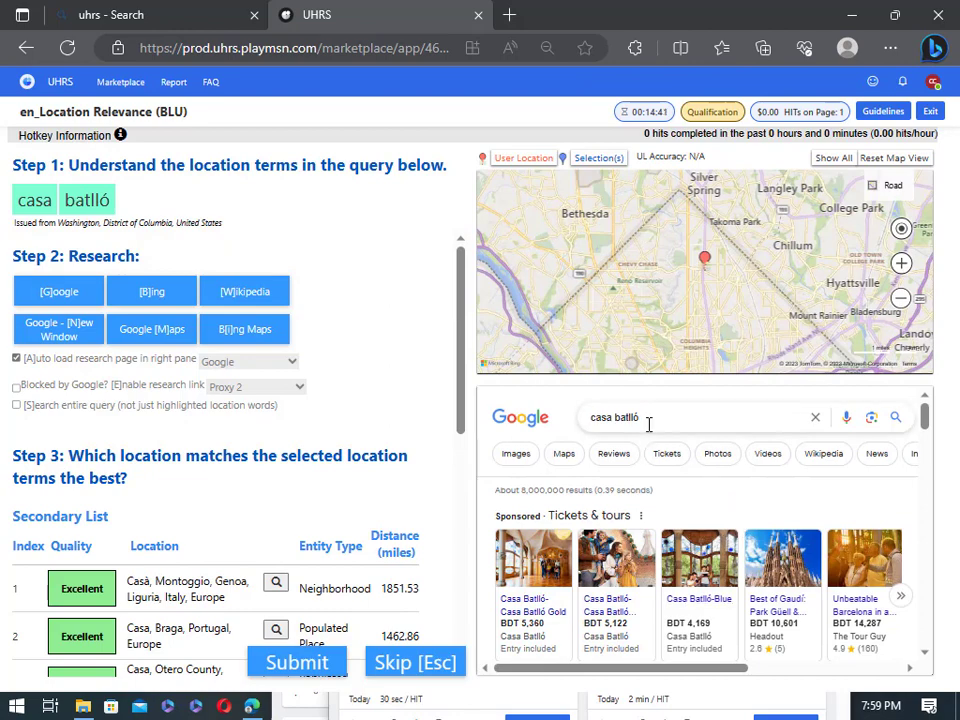
scroll(648, 424, "down", 4)
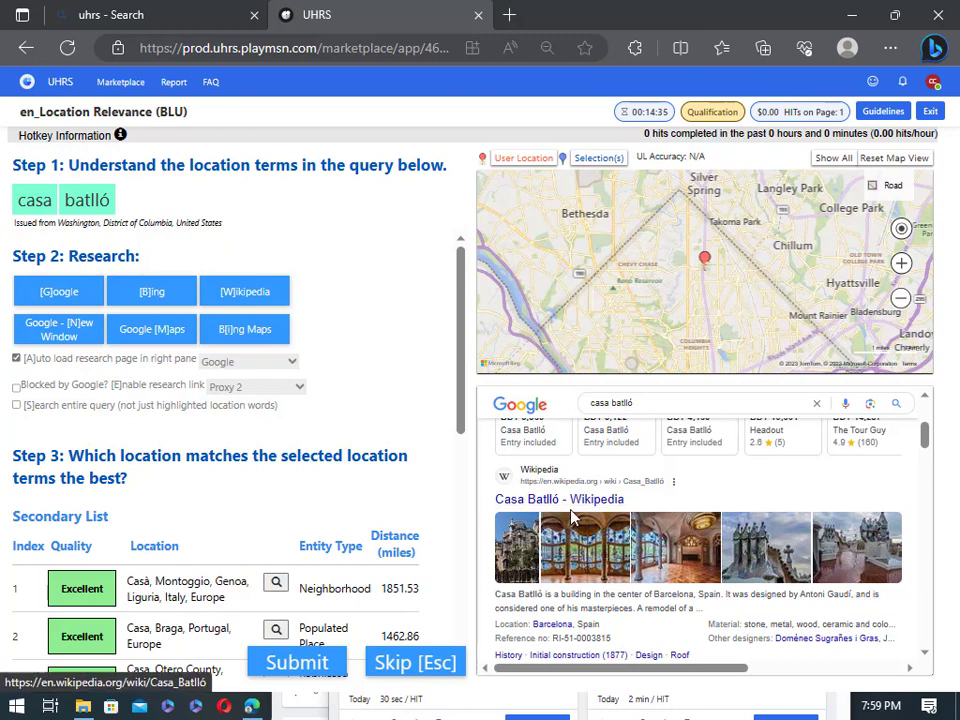
scroll(600, 565, "down", 2)
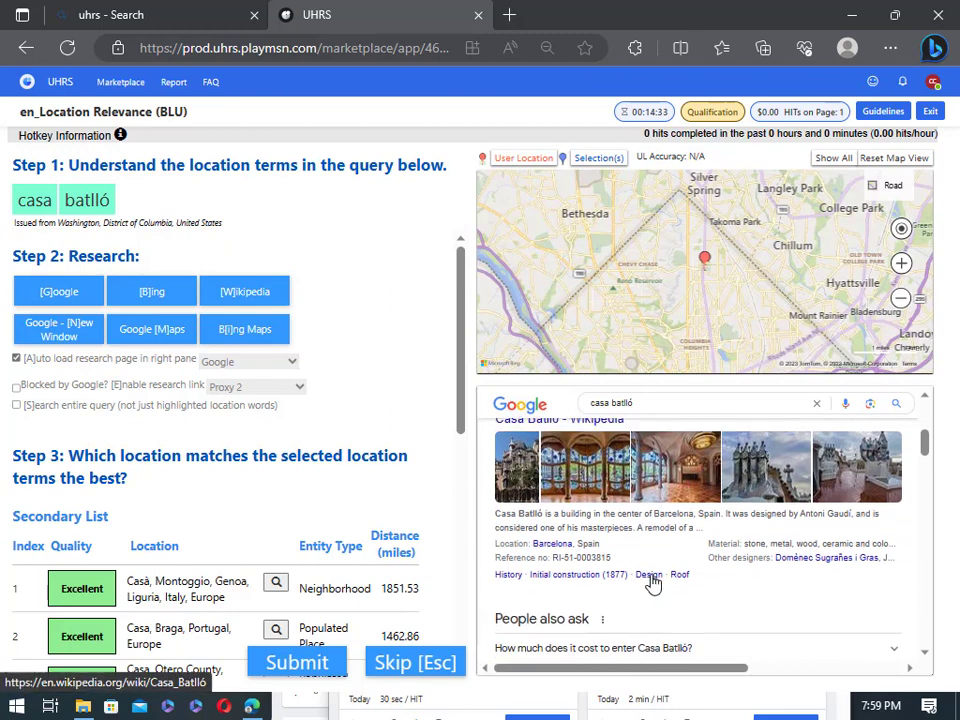
scroll(580, 518, "up", 1)
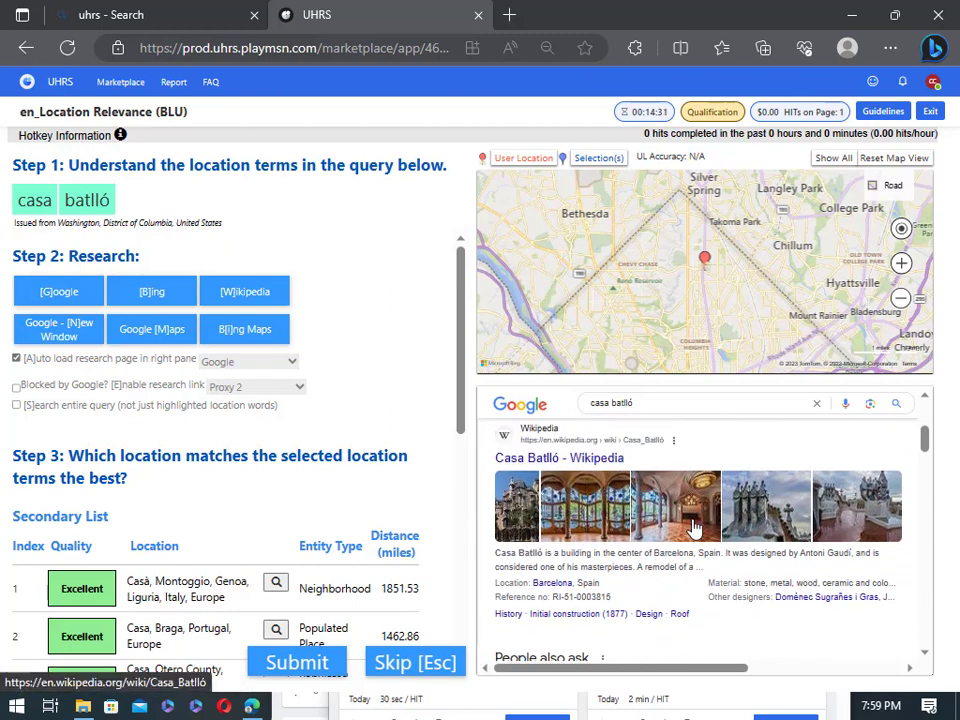
scroll(568, 486, "up", 3)
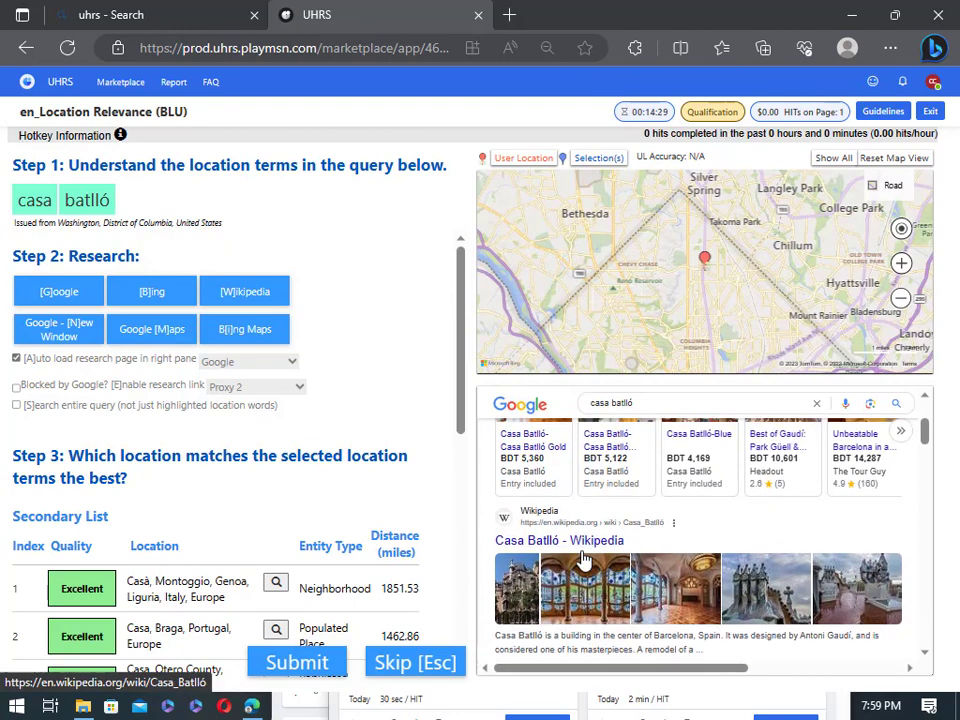
scroll(643, 617, "down", 2)
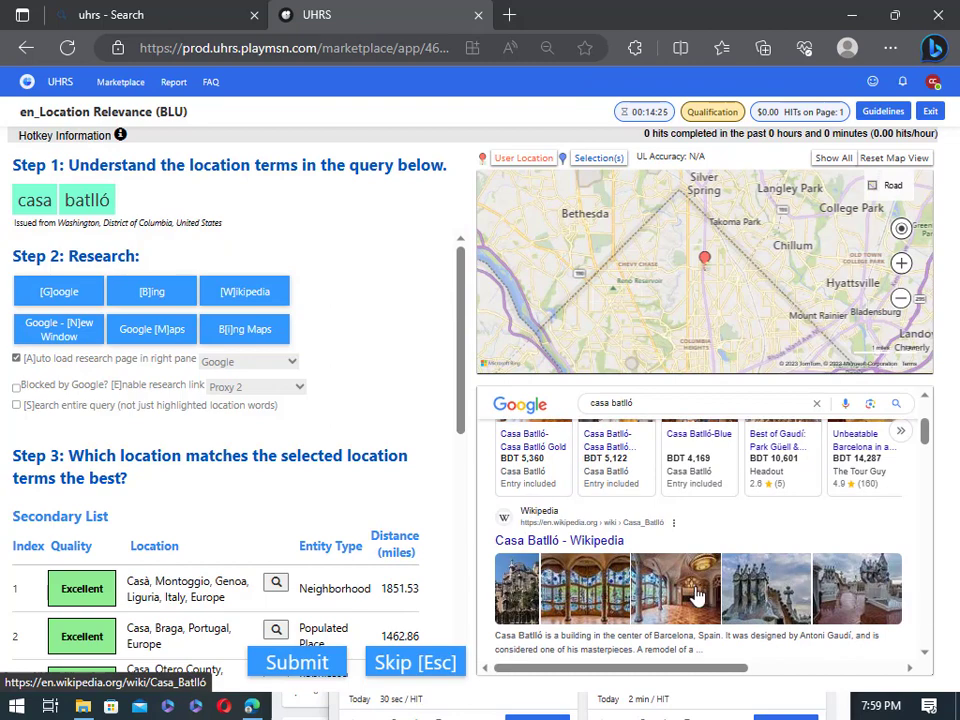
scroll(697, 595, "down", 5)
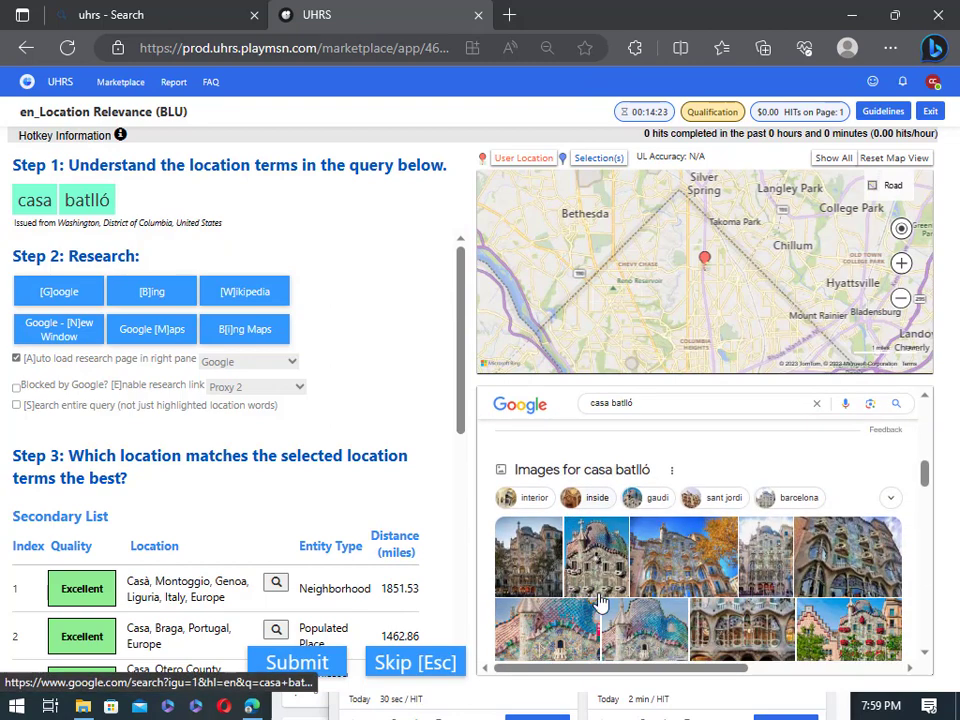
scroll(619, 597, "down", 4)
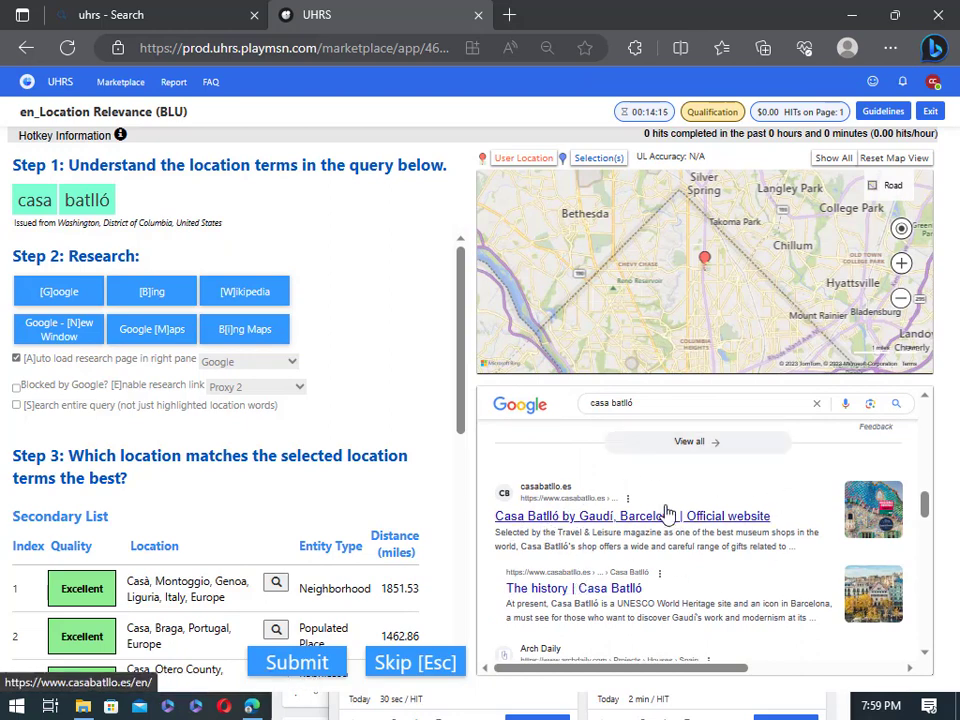
scroll(663, 512, "down", 1)
scroll(661, 512, "down", 1)
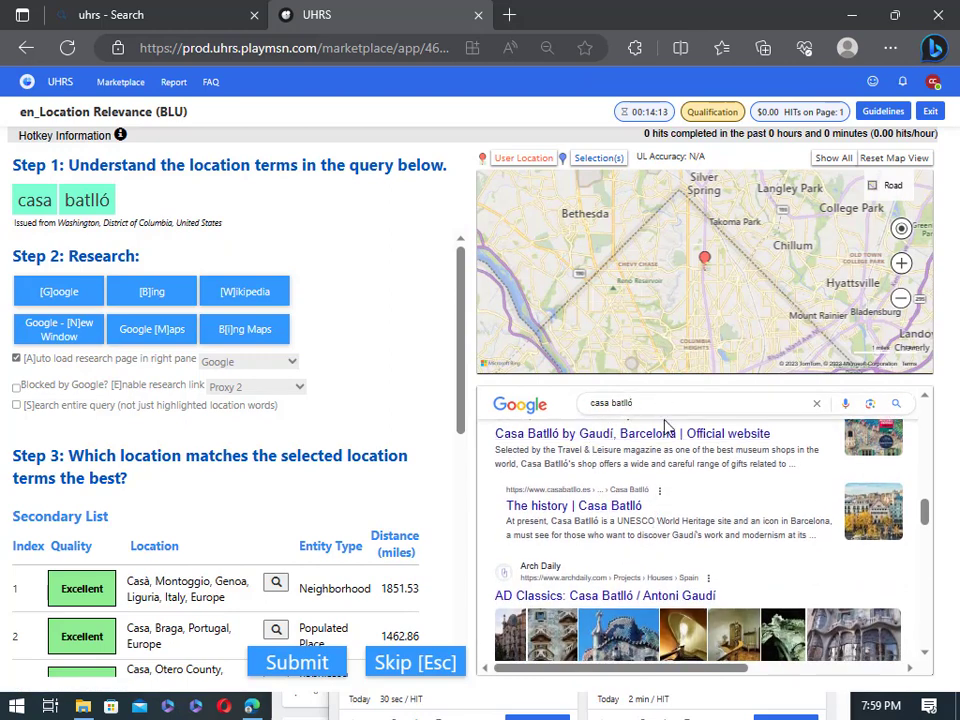
scroll(659, 516, "down", 2)
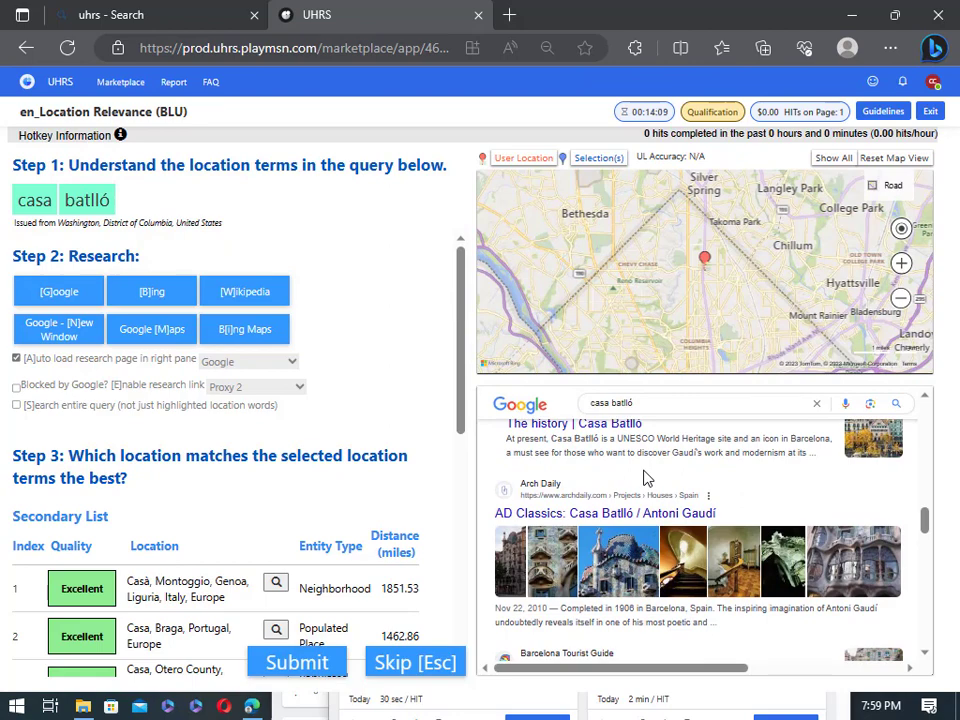
scroll(645, 478, "up", 10)
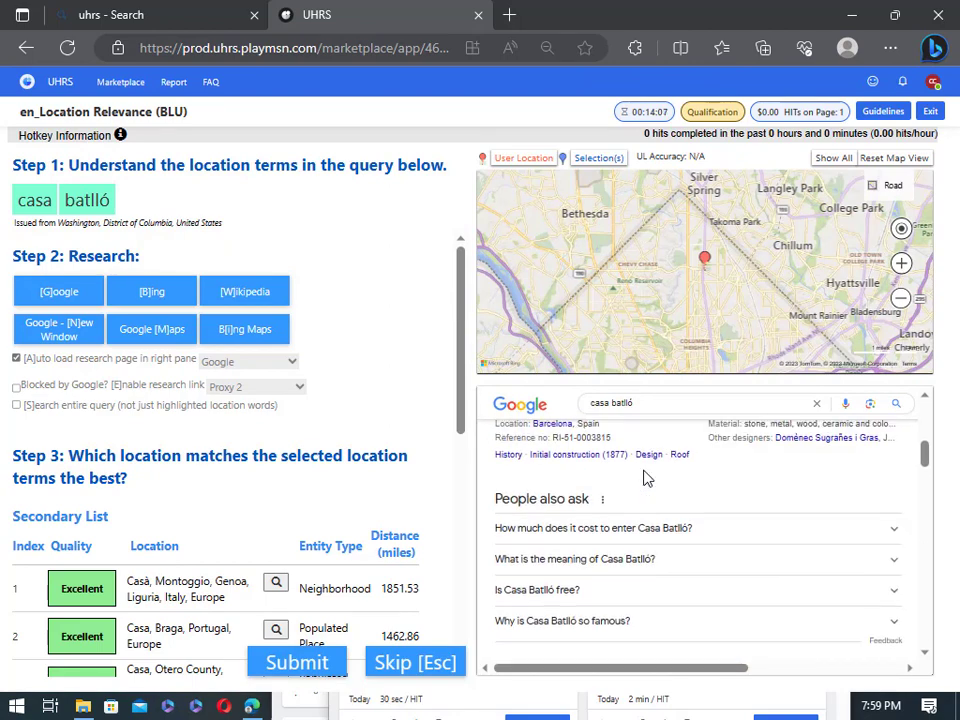
Research each of the five Casa locations in the Secondary List on Google and compare them with the query
scroll(193, 521, "down", 6)
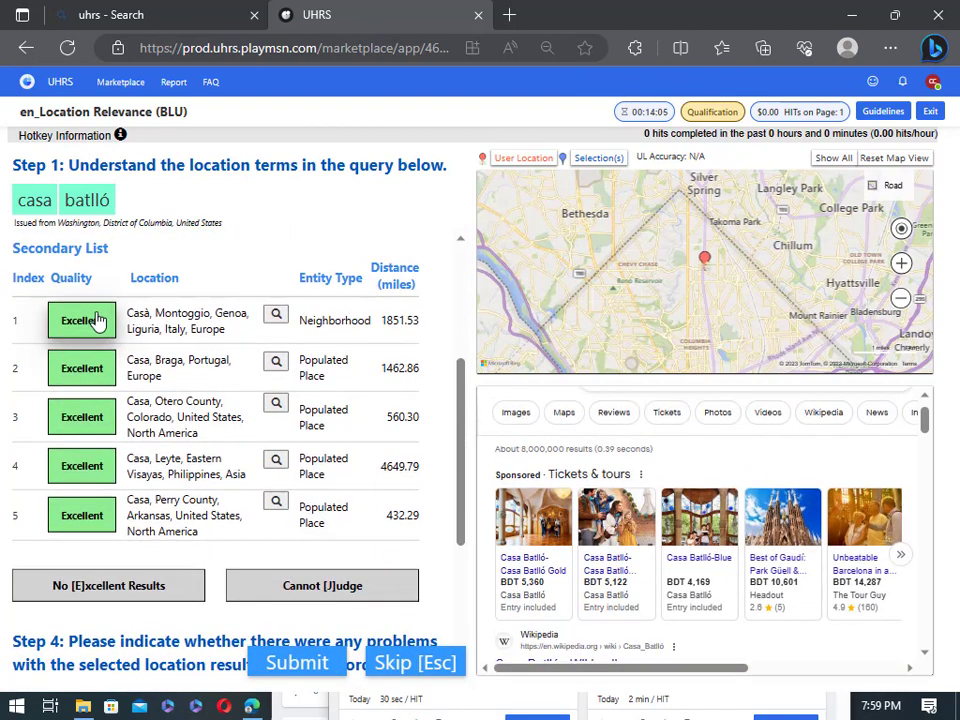
left_click(275, 322)
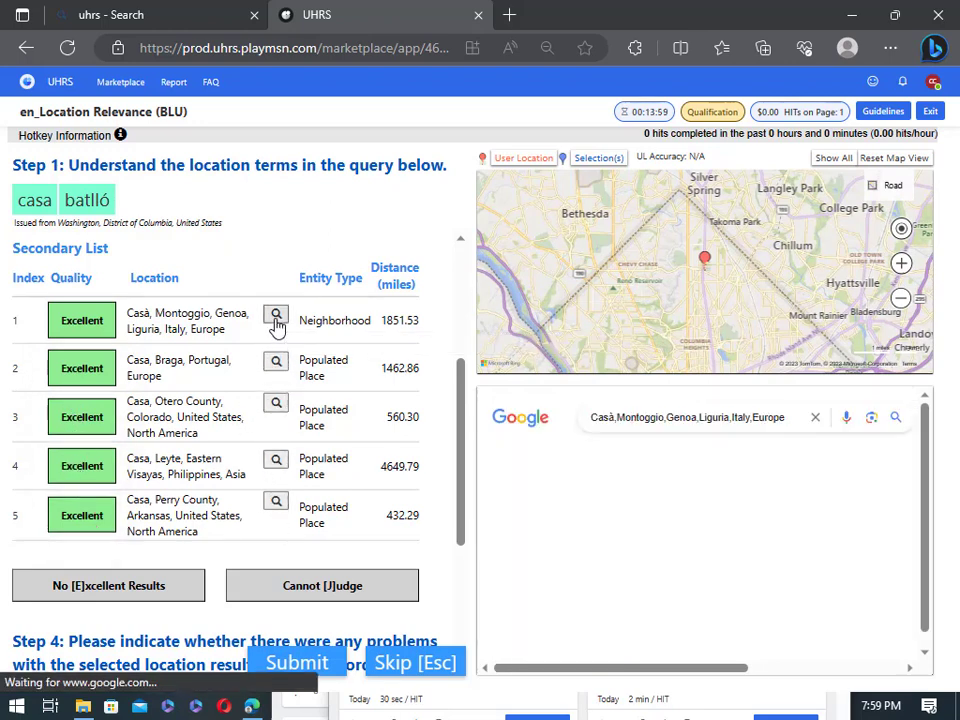
scroll(628, 542, "down", 5)
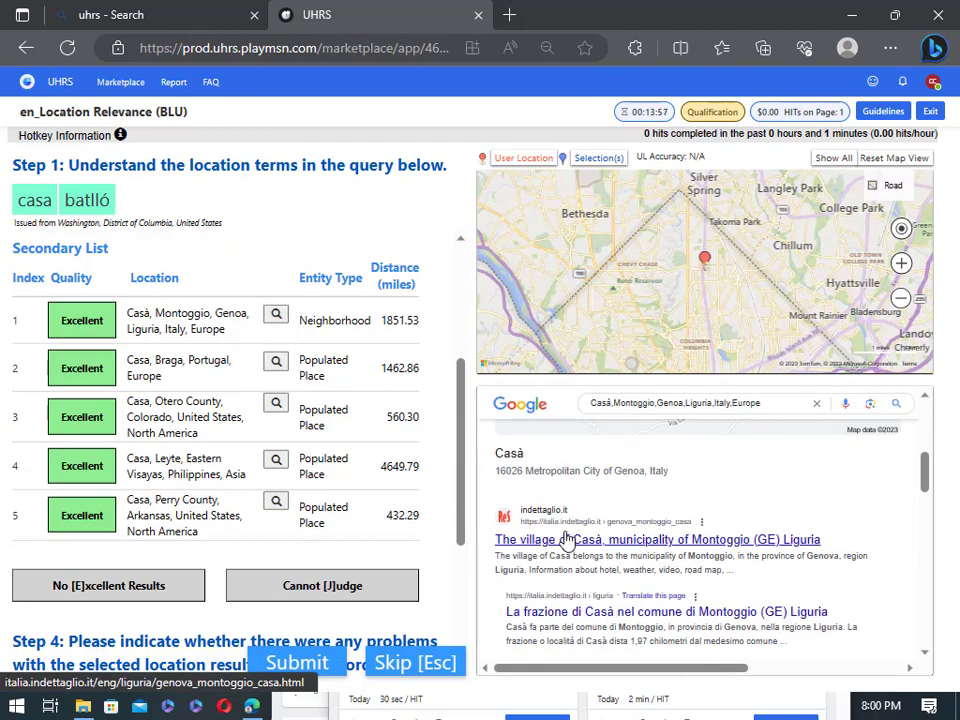
left_click(276, 362)
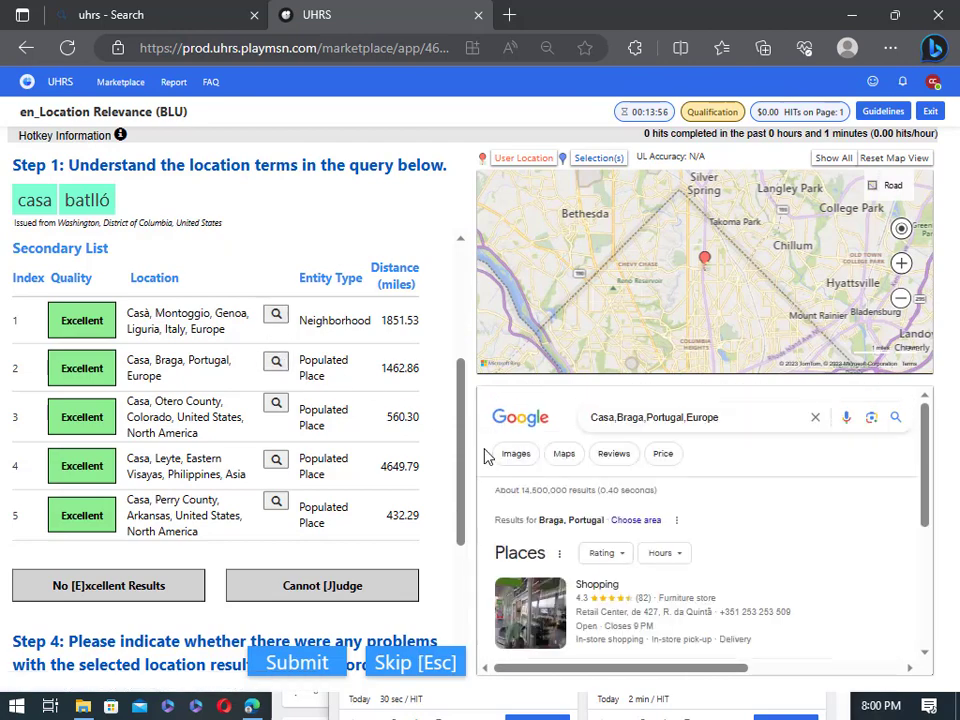
scroll(640, 520, "down", 6)
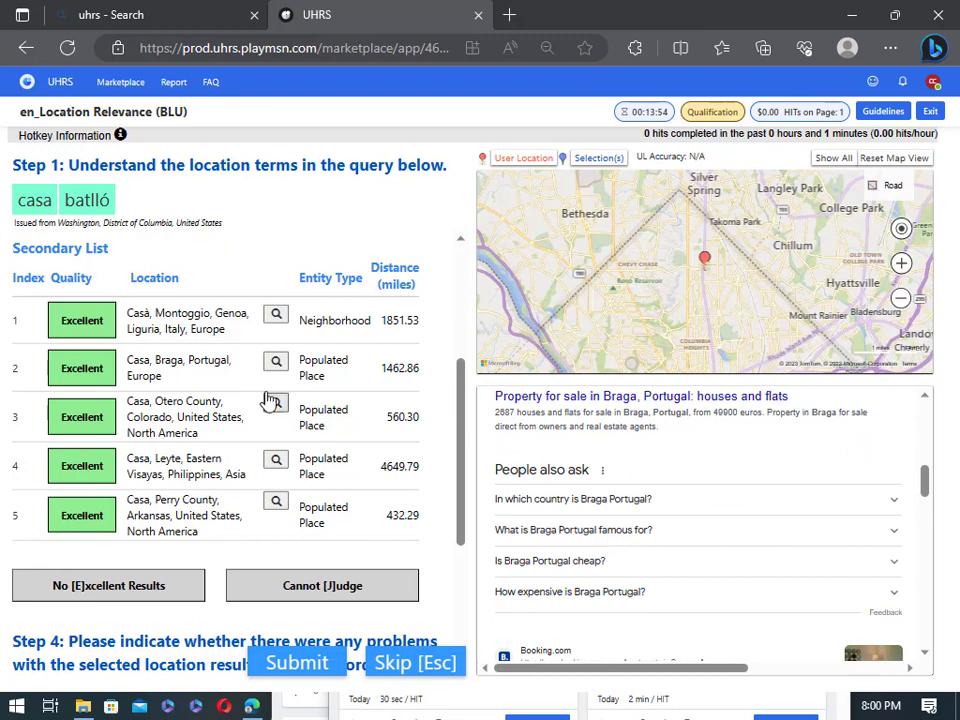
left_click(276, 404)
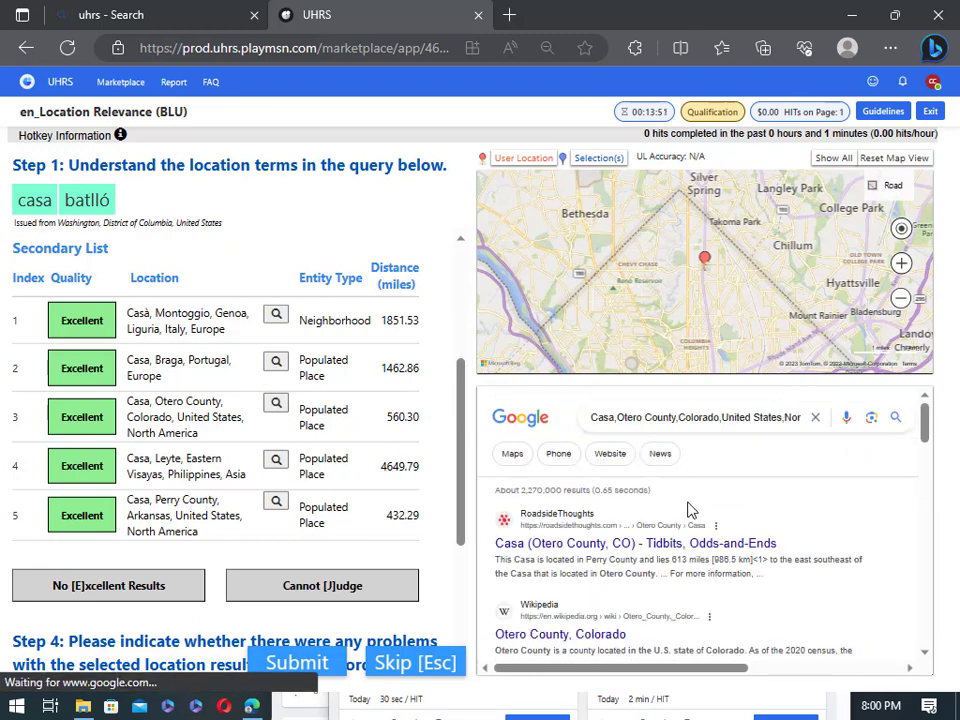
scroll(615, 546, "down", 3)
left_click(276, 459)
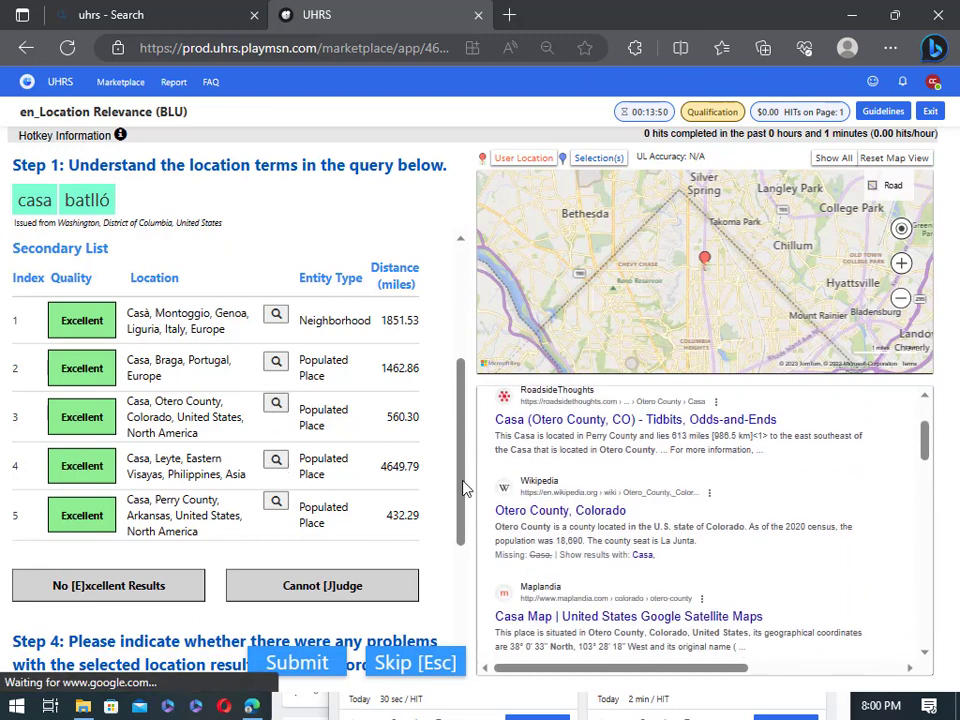
scroll(698, 518, "down", 10)
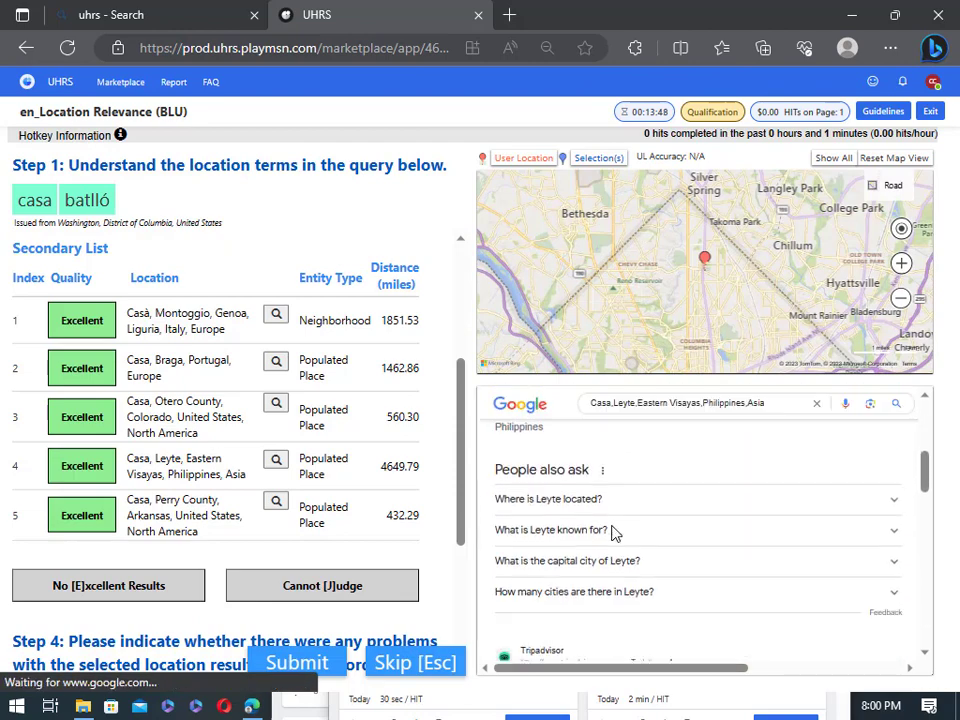
left_click(276, 501)
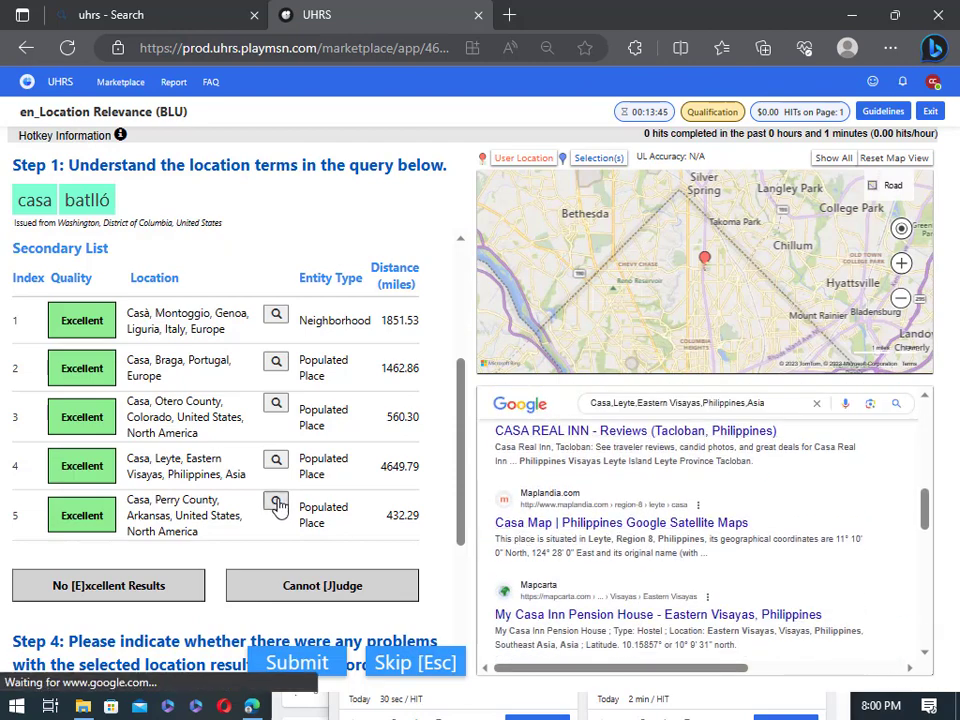
scroll(700, 516, "down", 5)
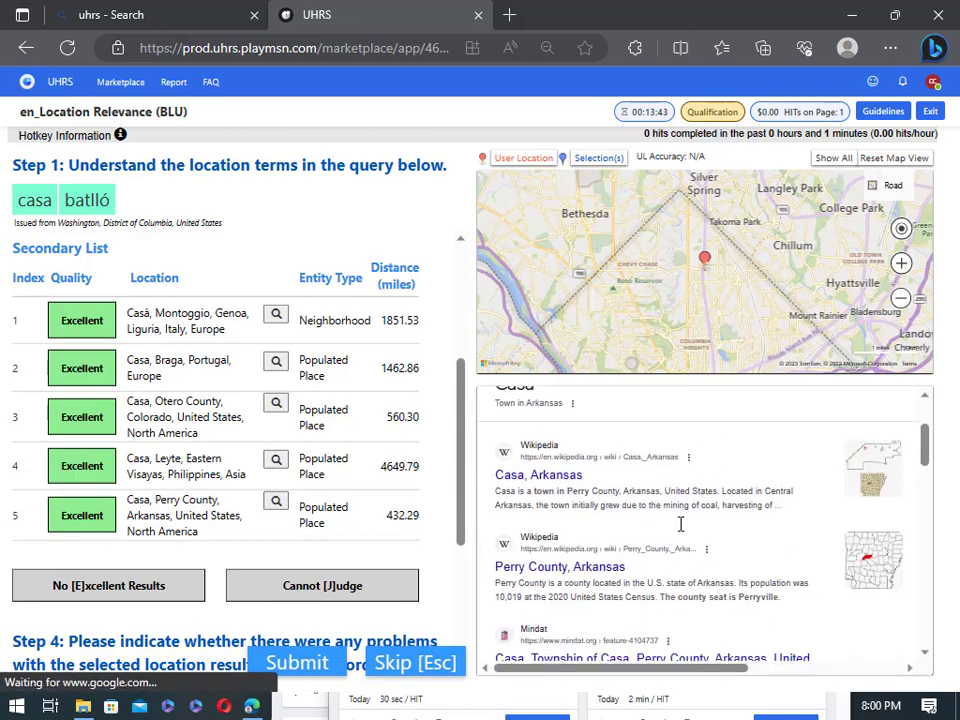
Rate the casa batlló query as No Excellent Results, mark No relevant results listed, and submit the judgment
scroll(245, 527, "down", 2)
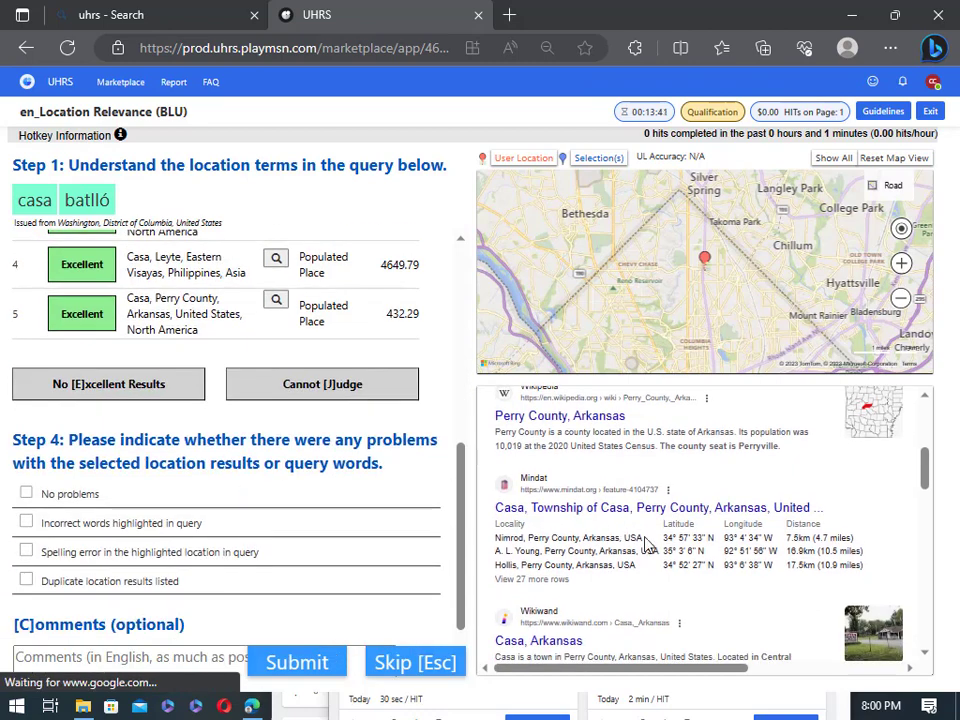
left_click(88, 388)
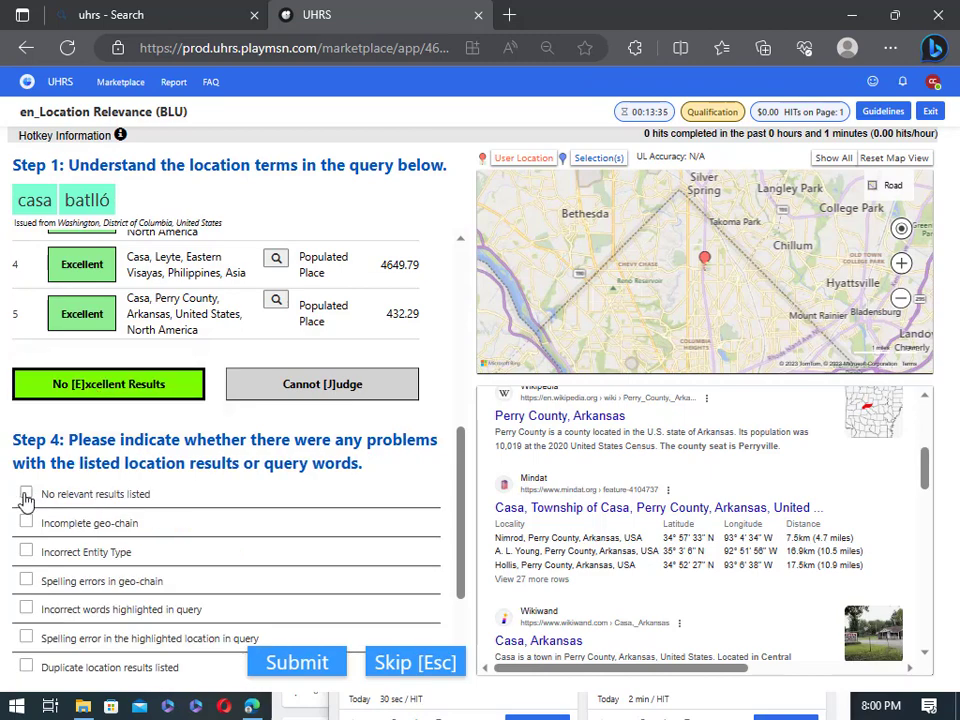
left_click(290, 664)
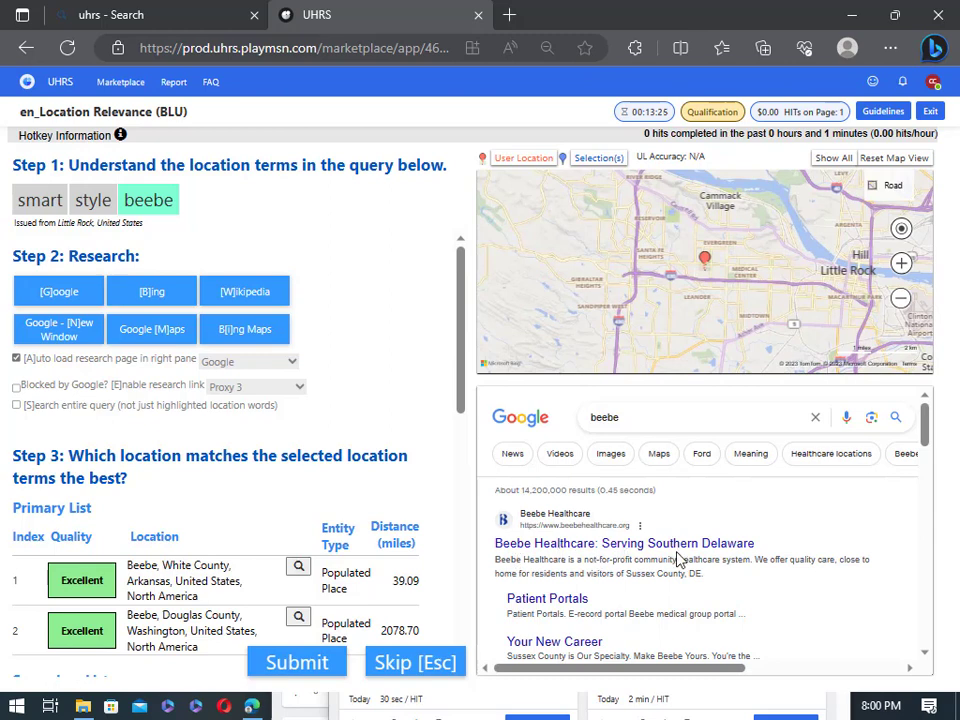
Review the Google results for beebe and the candidate locations listed for the smart style beebe query
scroll(678, 560, "down", 5)
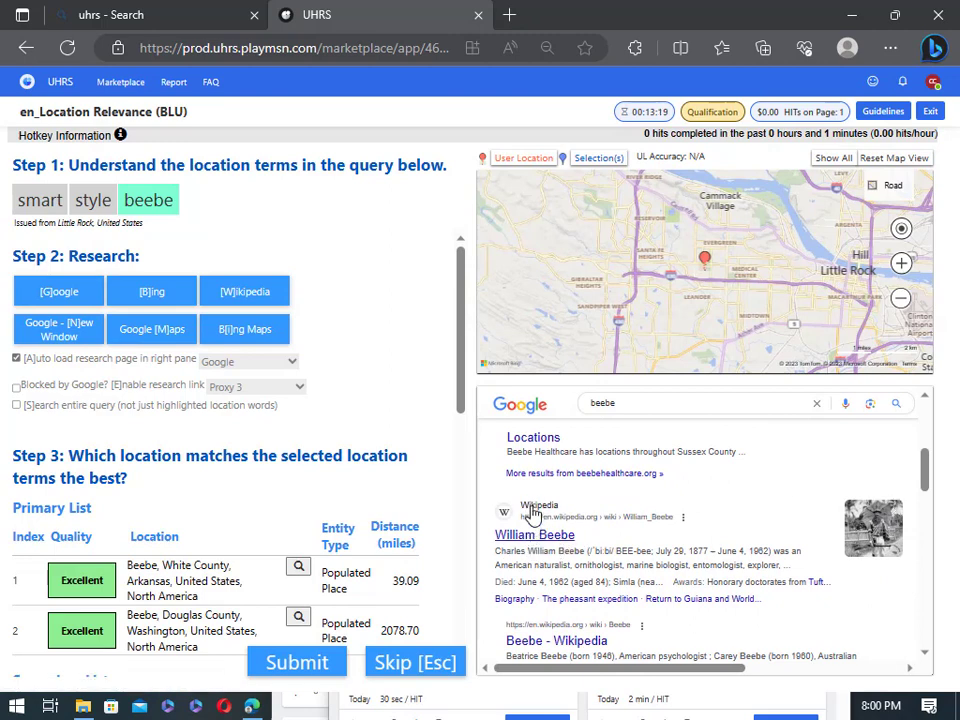
scroll(561, 531, "up", 5)
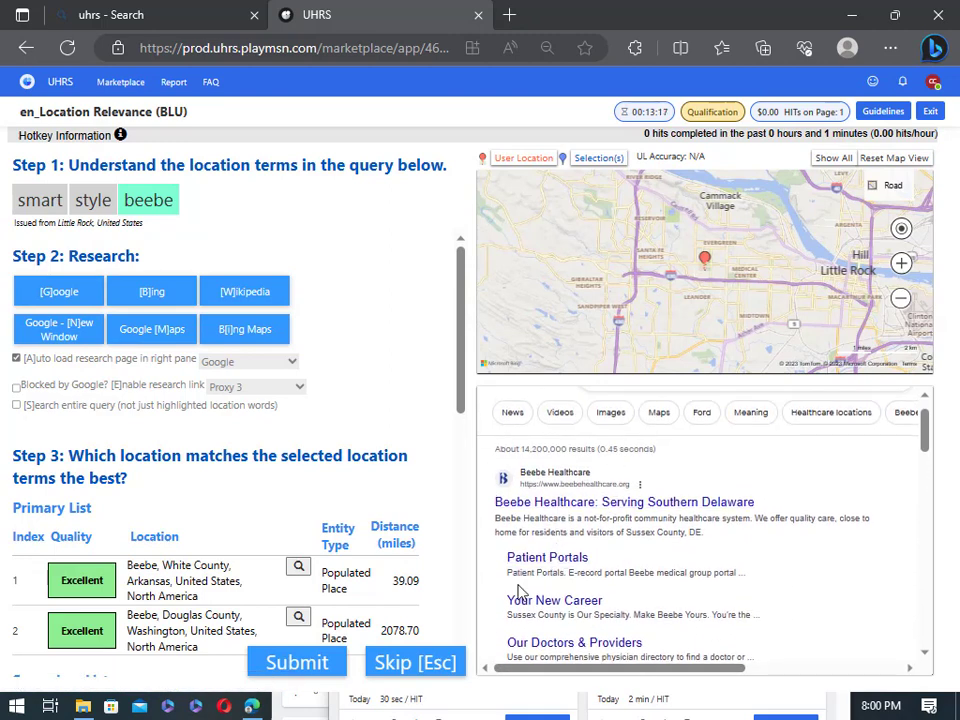
scroll(648, 488, "down", 2)
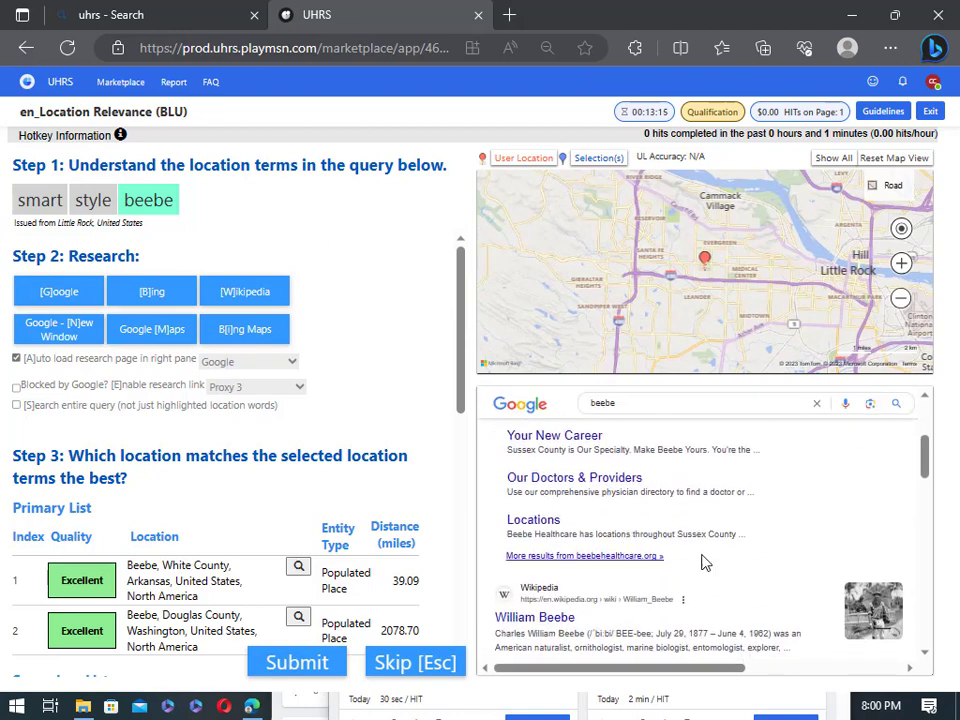
scroll(870, 619, "down", 3)
scroll(850, 540, "down", 2)
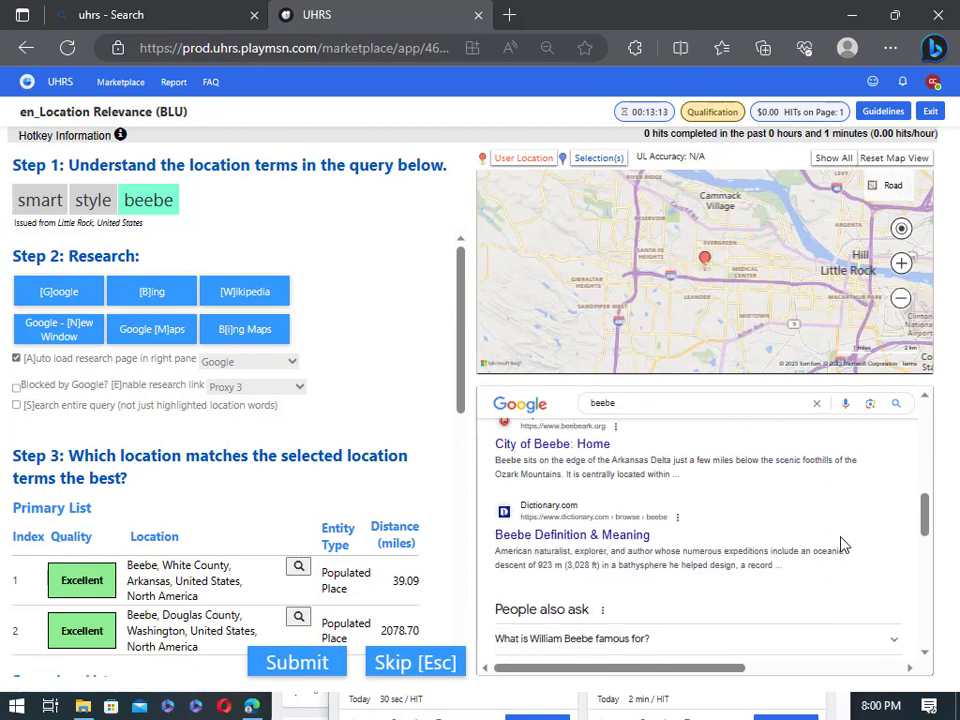
scroll(836, 525, "up", 6)
scroll(555, 520, "up", 2)
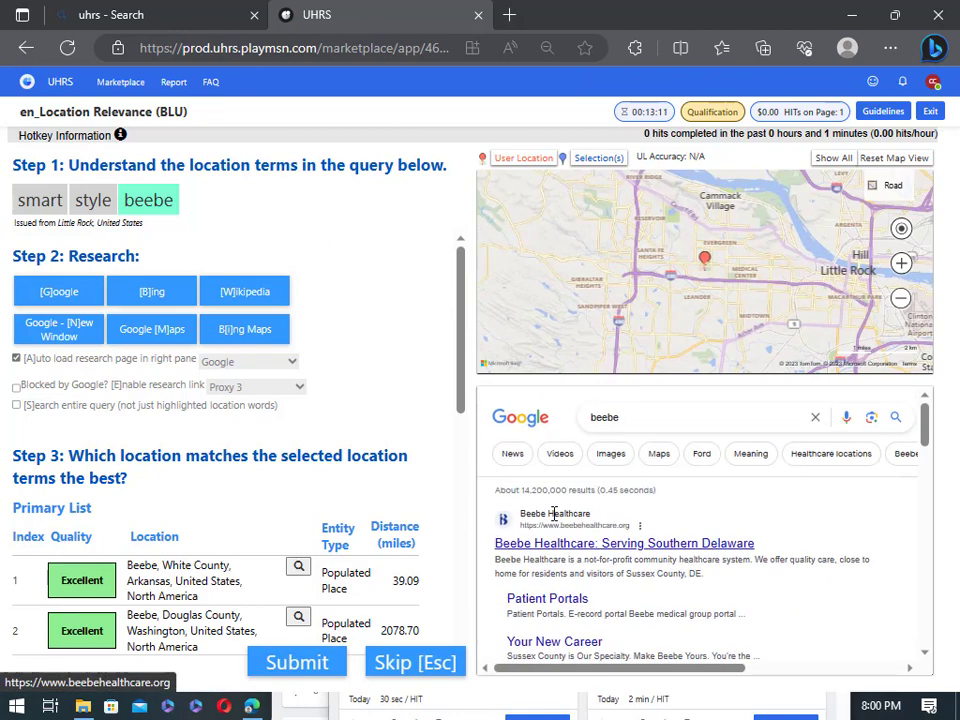
scroll(205, 499, "down", 3)
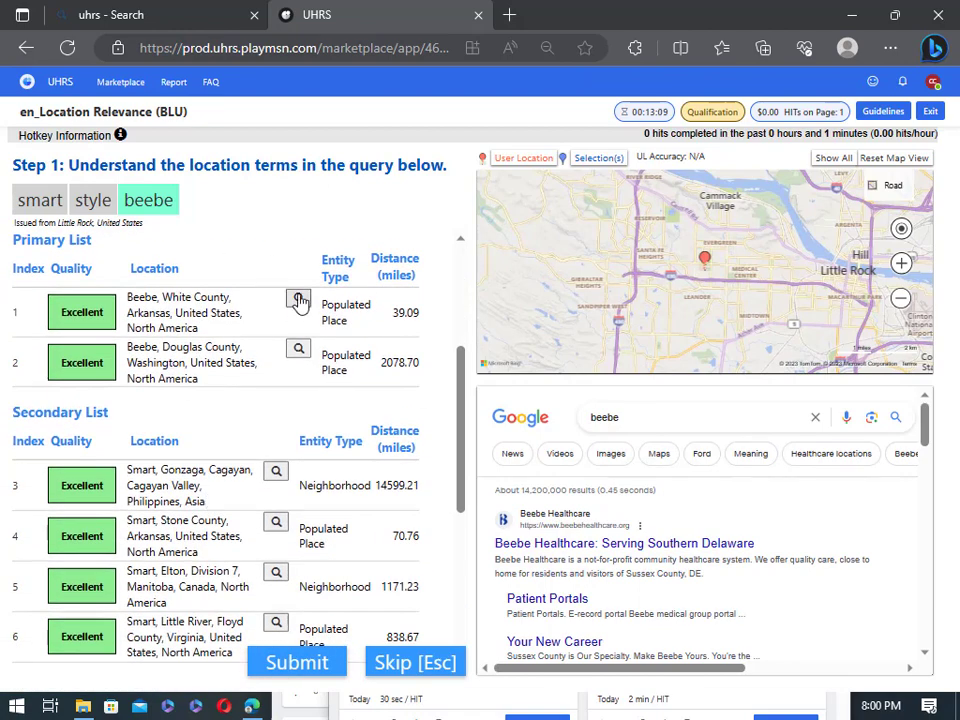
Research the two Beebe locations in the Primary List, in Arkansas and Washington, on Google and compare them with the query
left_click(298, 300)
scroll(790, 518, "down", 1)
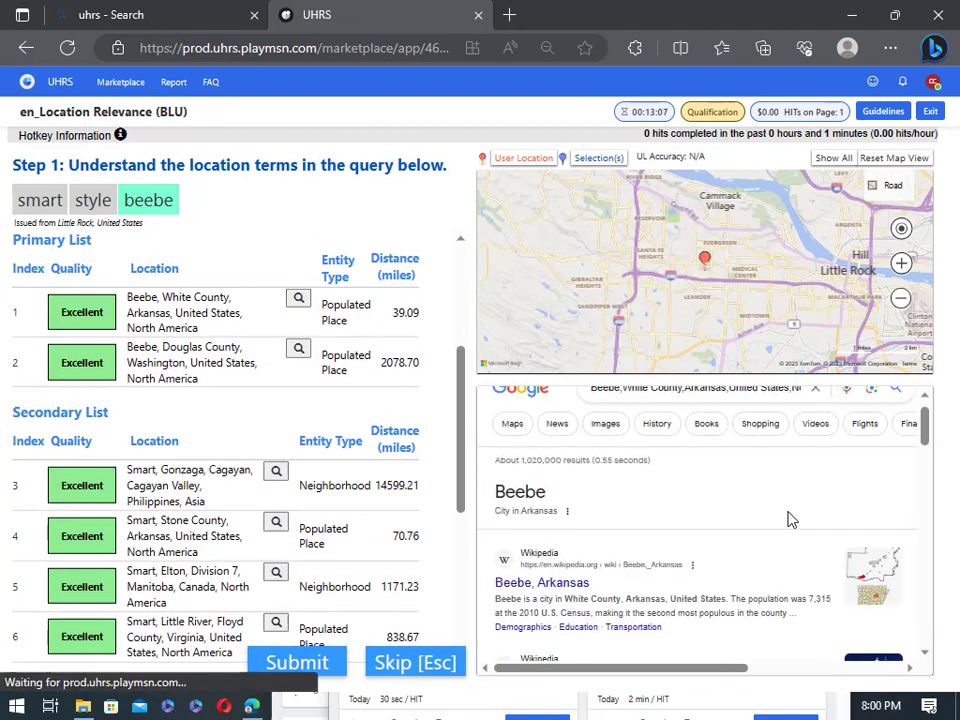
scroll(790, 518, "down", 1)
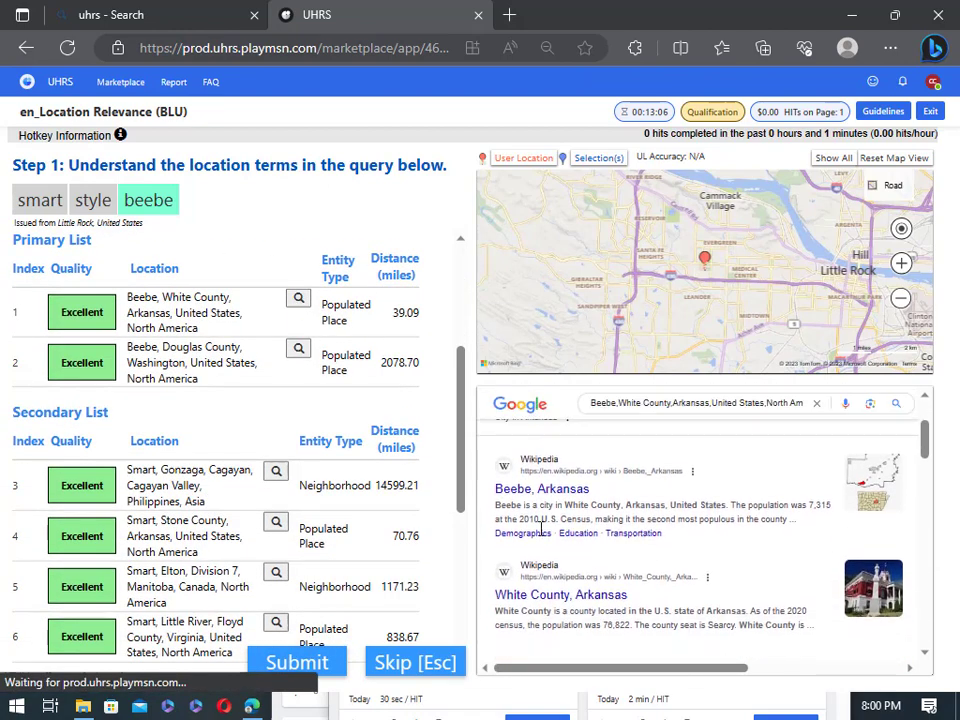
left_click(293, 355)
scroll(616, 549, "down", 1)
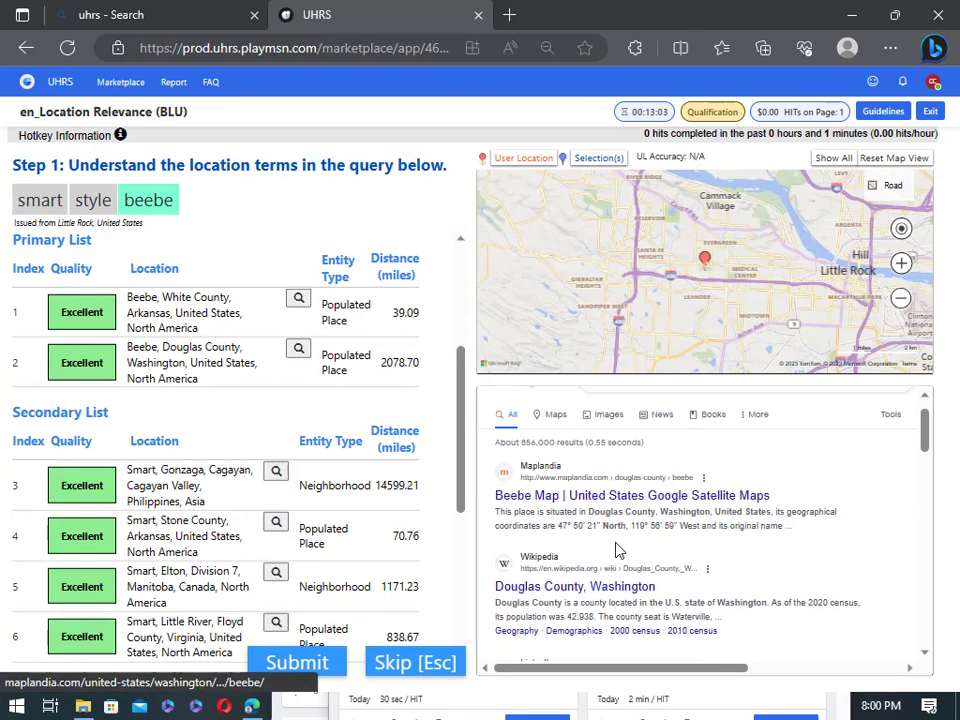
Research the four Smart locations in the Secondary List on Google and compare them with the smart style beebe query
left_click(277, 471)
scroll(653, 523, "down", 2)
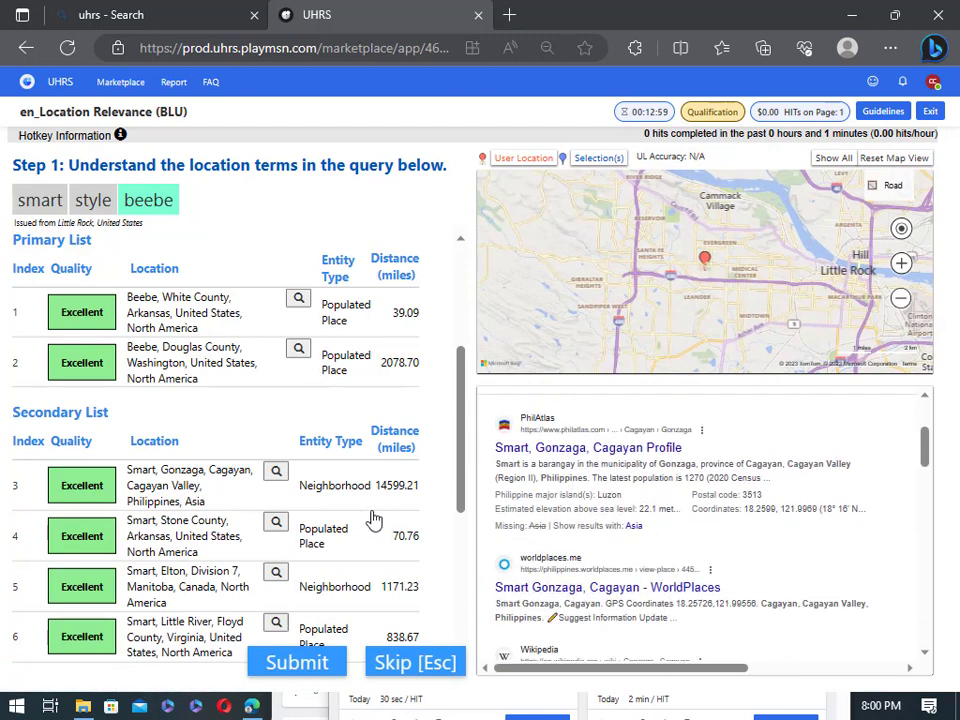
left_click(275, 524)
scroll(525, 572, "down", 2)
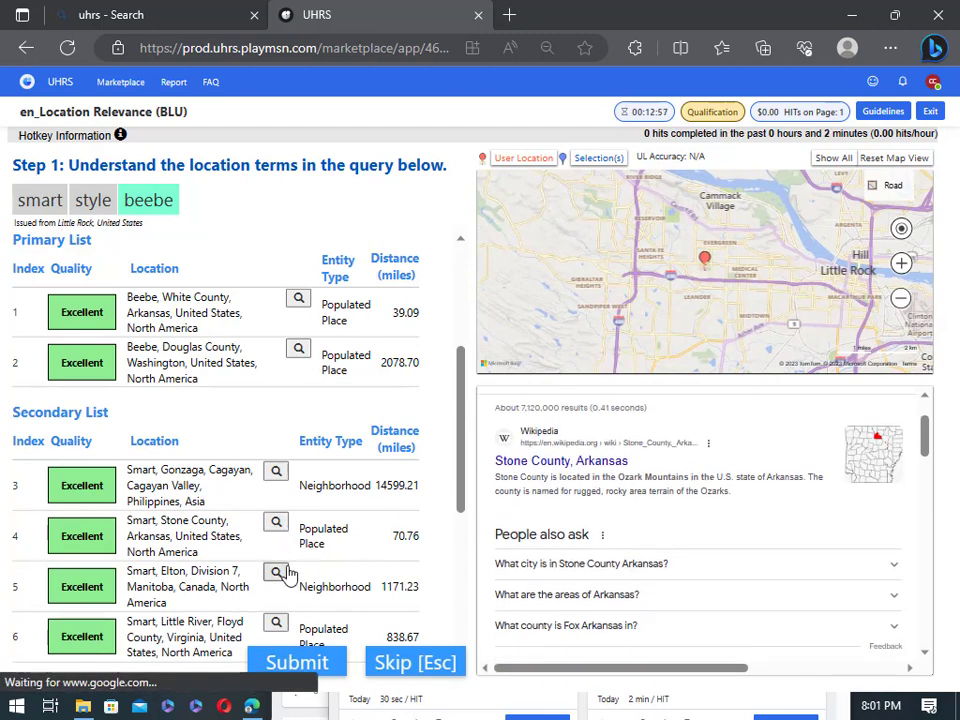
scroll(647, 570, "down", 1)
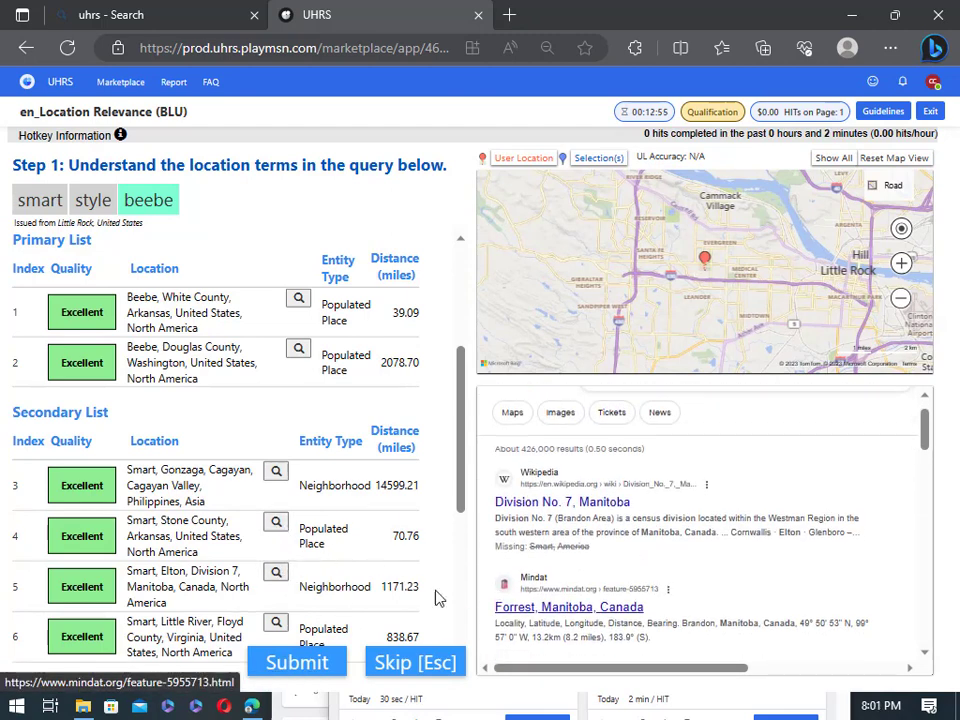
scroll(278, 580, "down", 2)
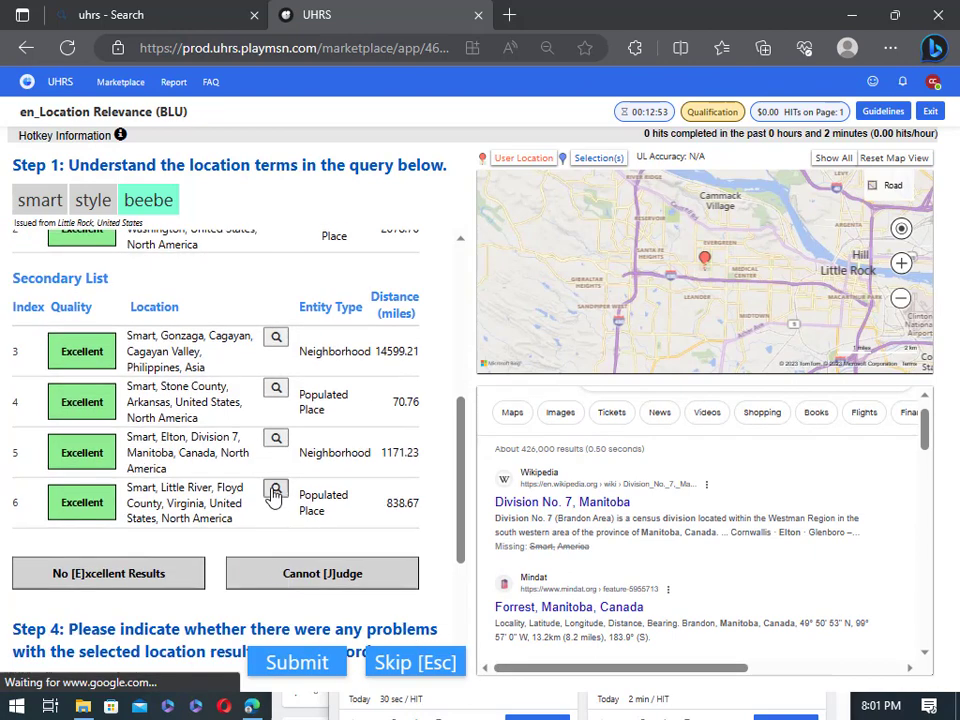
scroll(634, 606, "down", 5)
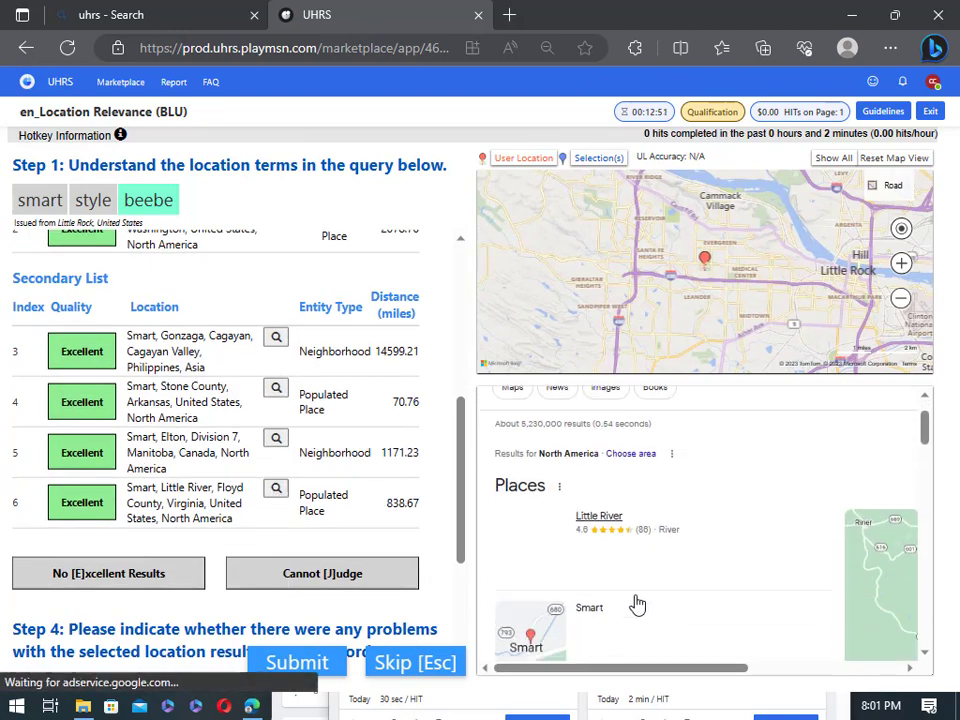
scroll(610, 573, "down", 5)
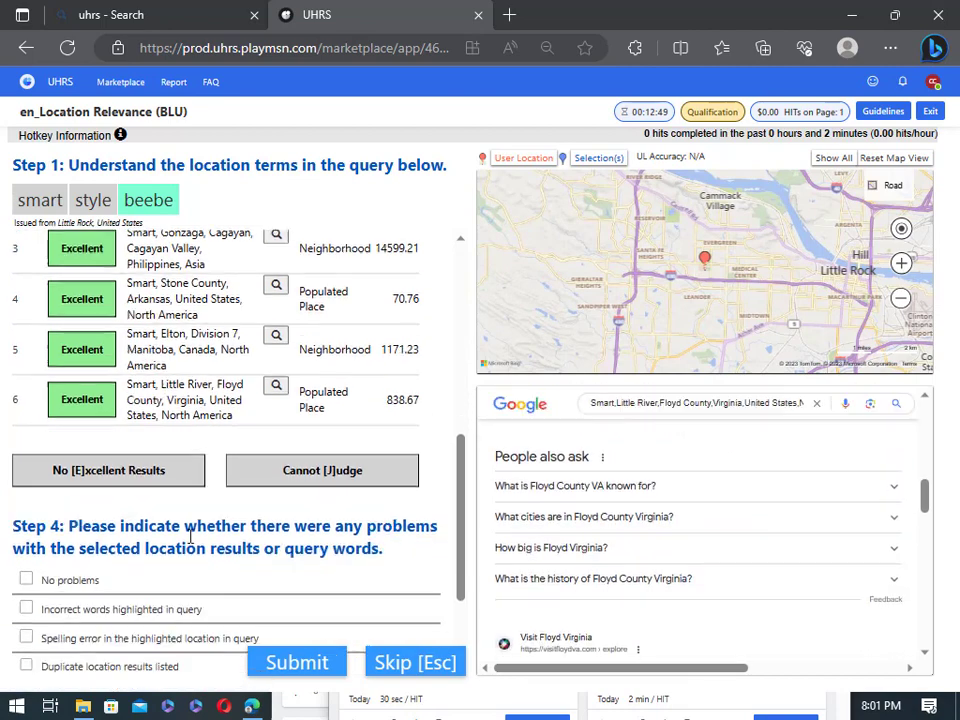
Rate the smart style beebe query as No Excellent Results and submit the judgment
scroll(578, 525, "up", 7)
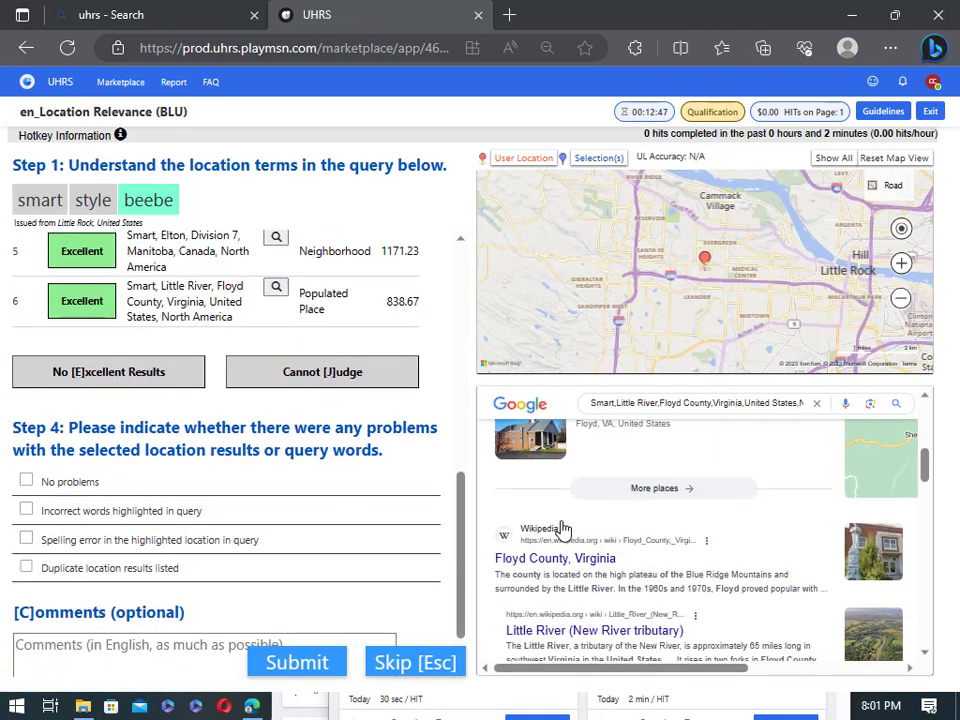
left_click(75, 377)
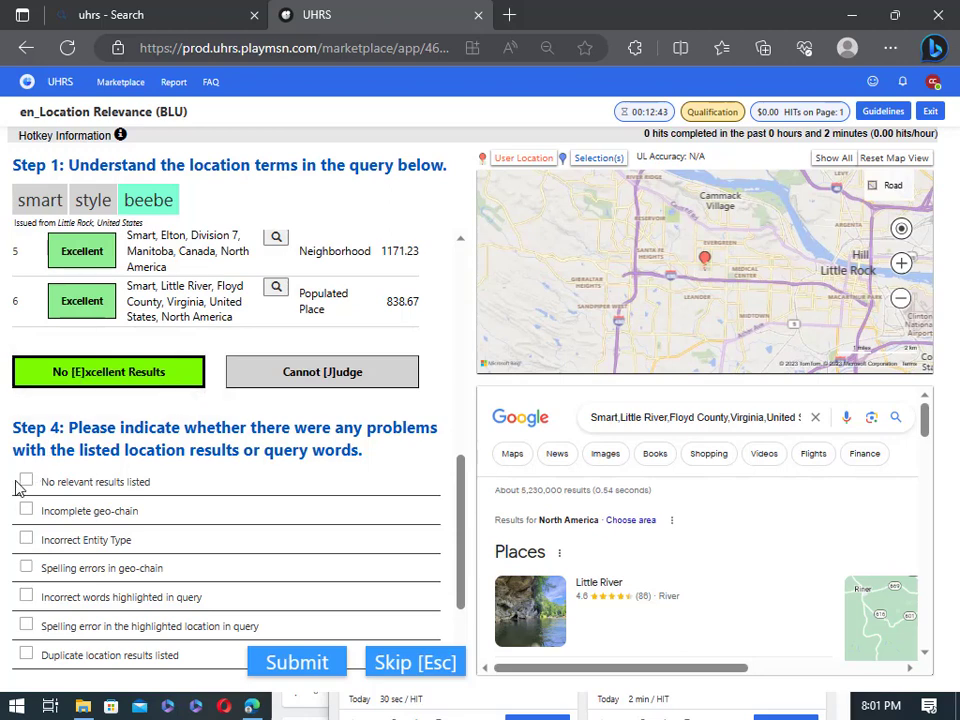
left_click(310, 668)
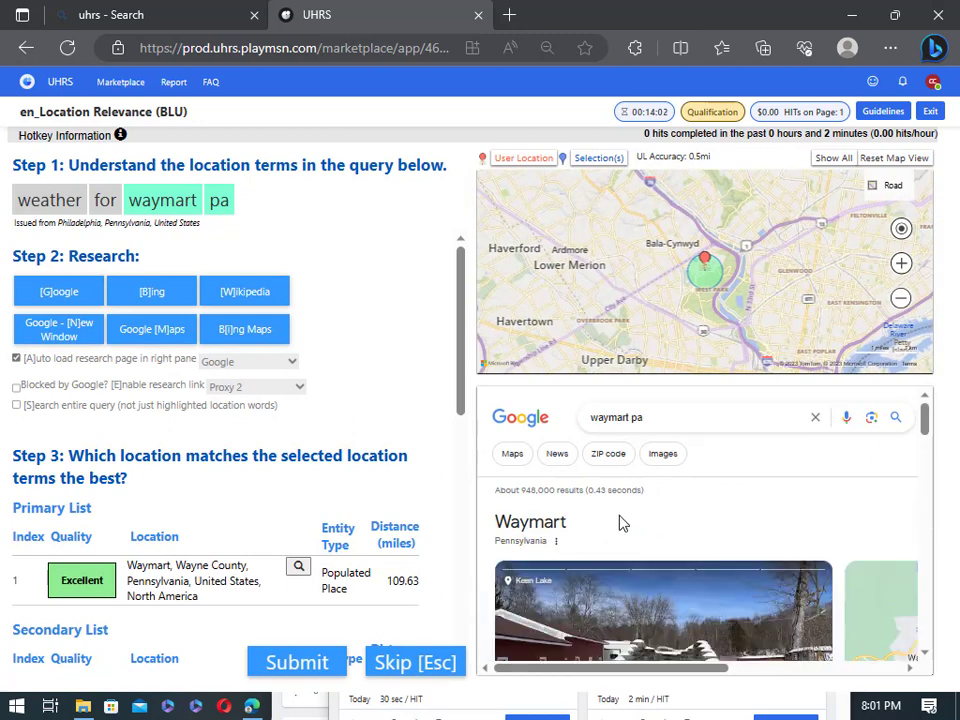
Review the Google results for waymart pa to establish which place the weather query refers to
scroll(510, 522, "down", 2)
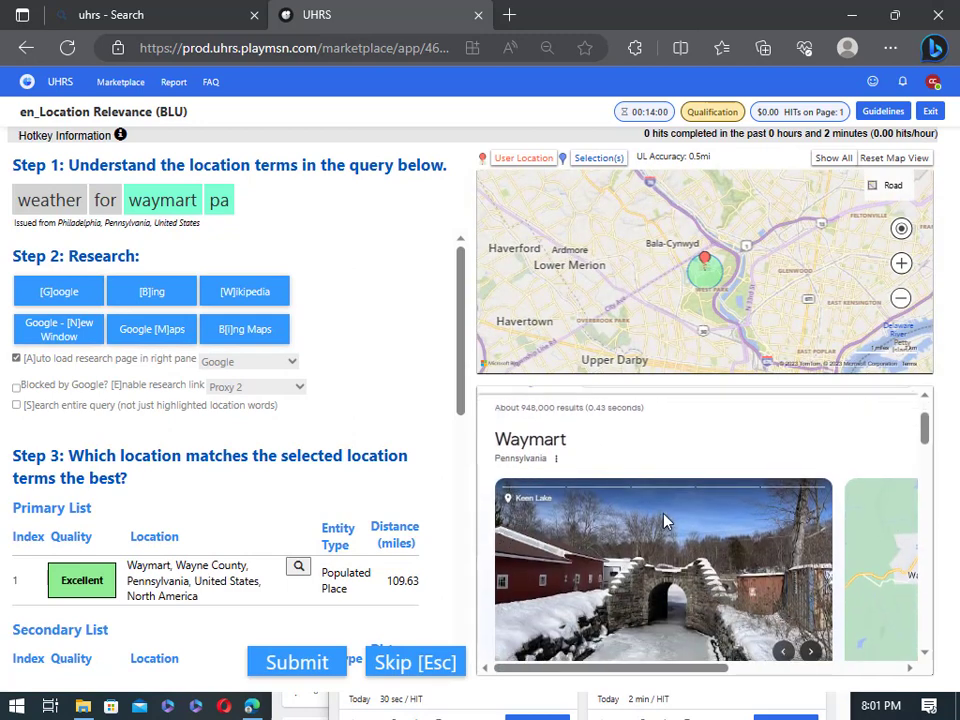
scroll(665, 521, "down", 1)
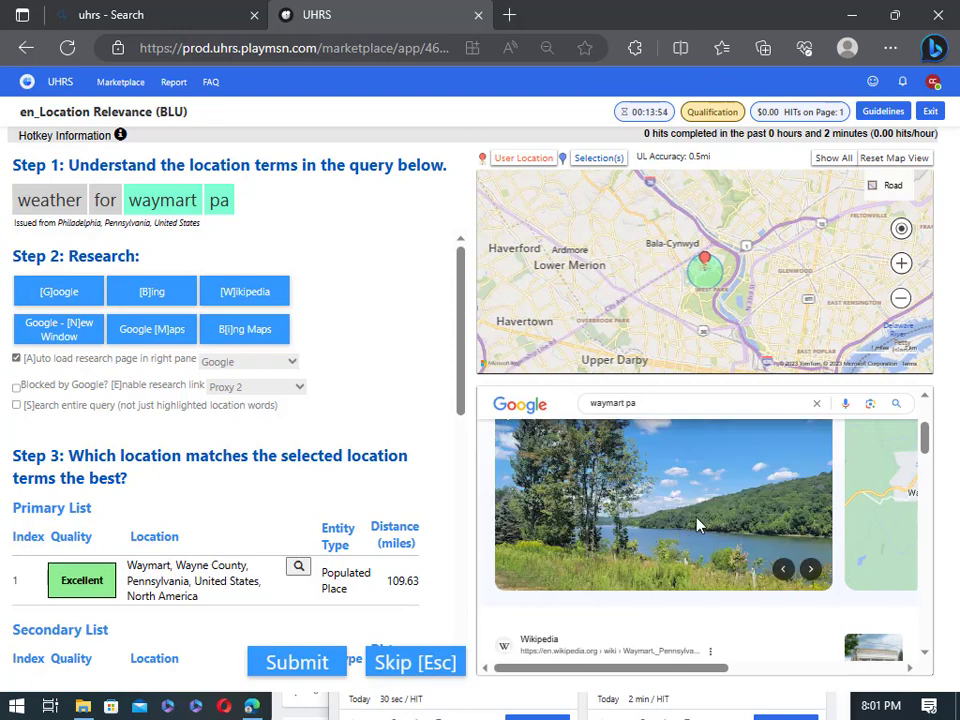
scroll(696, 521, "down", 2)
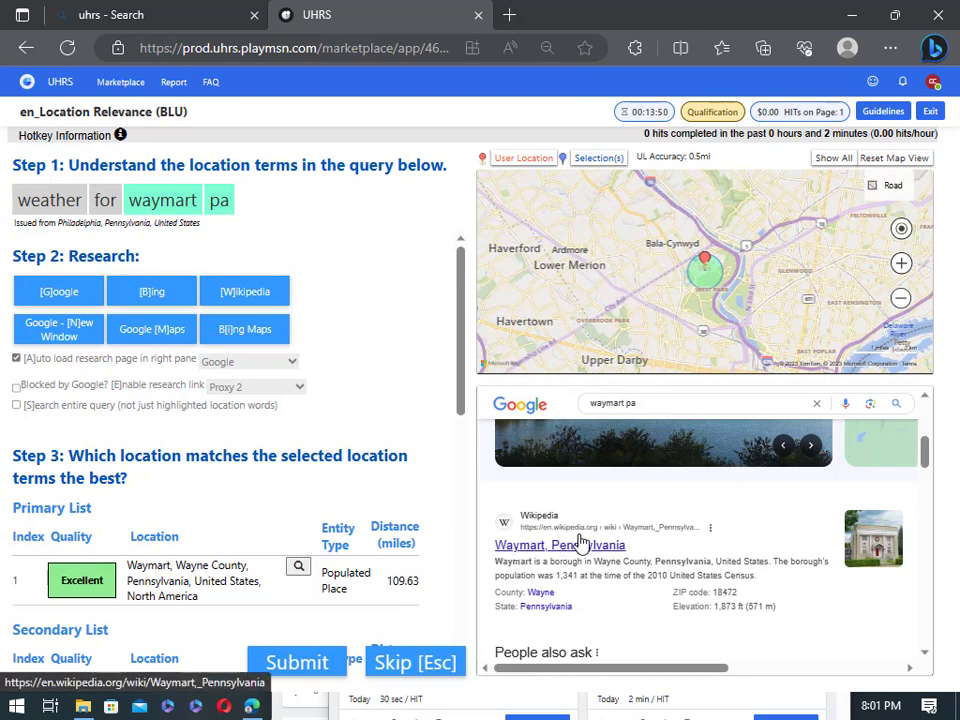
scroll(605, 558, "up", 3)
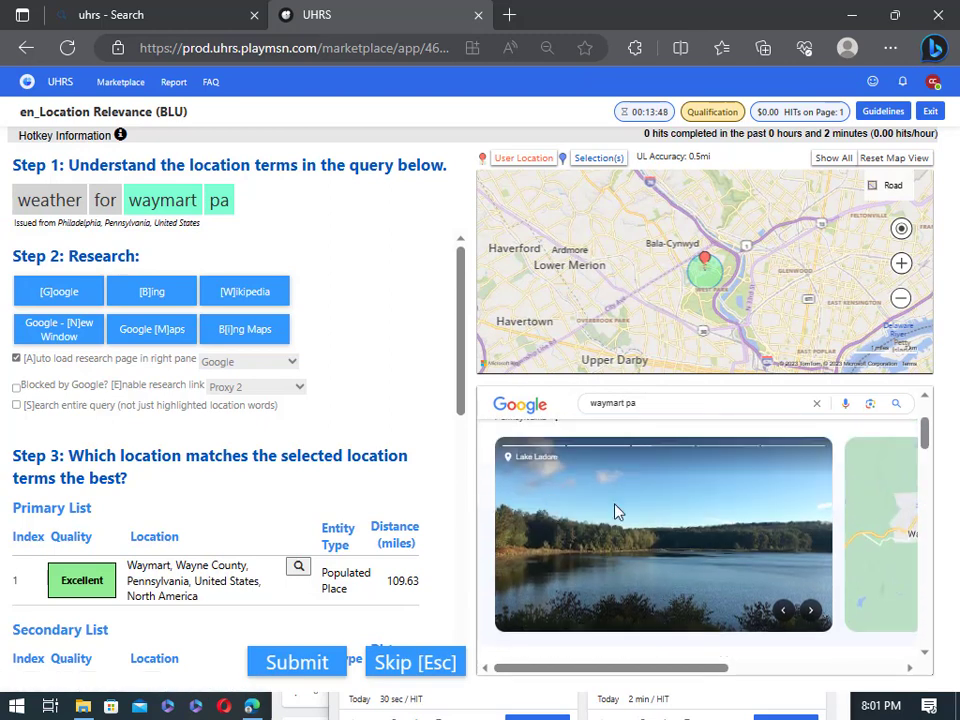
Research Waymart, Wayne County, Pennsylvania from the Primary List on Google and rate it Excellent
scroll(285, 505, "down", 1)
left_click(298, 499)
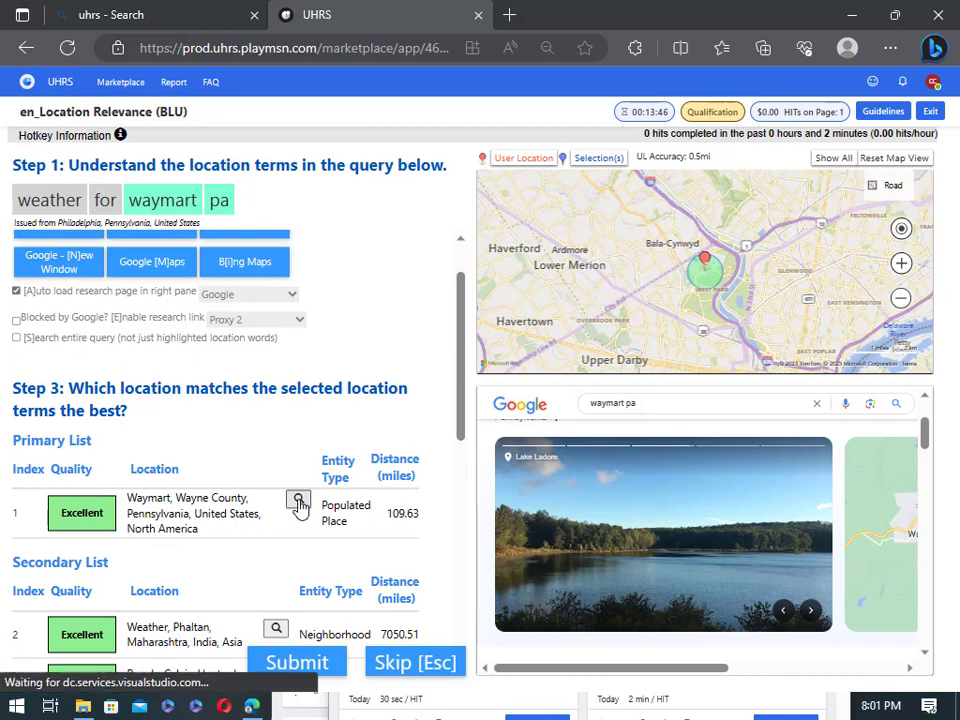
scroll(805, 526, "down", 3)
scroll(602, 528, "up", 2)
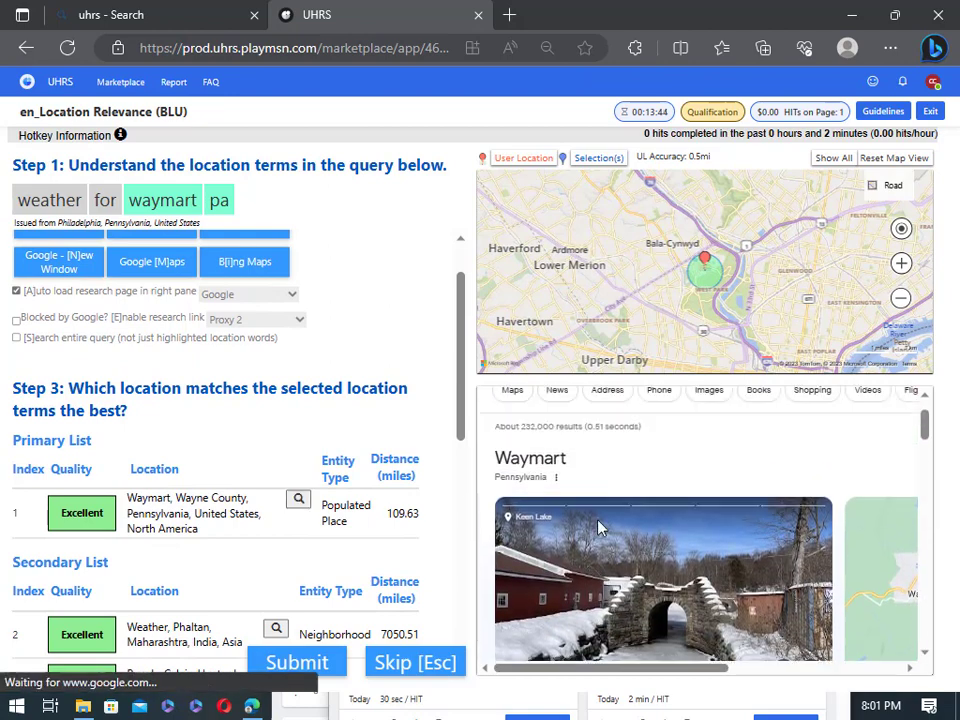
scroll(618, 545, "down", 4)
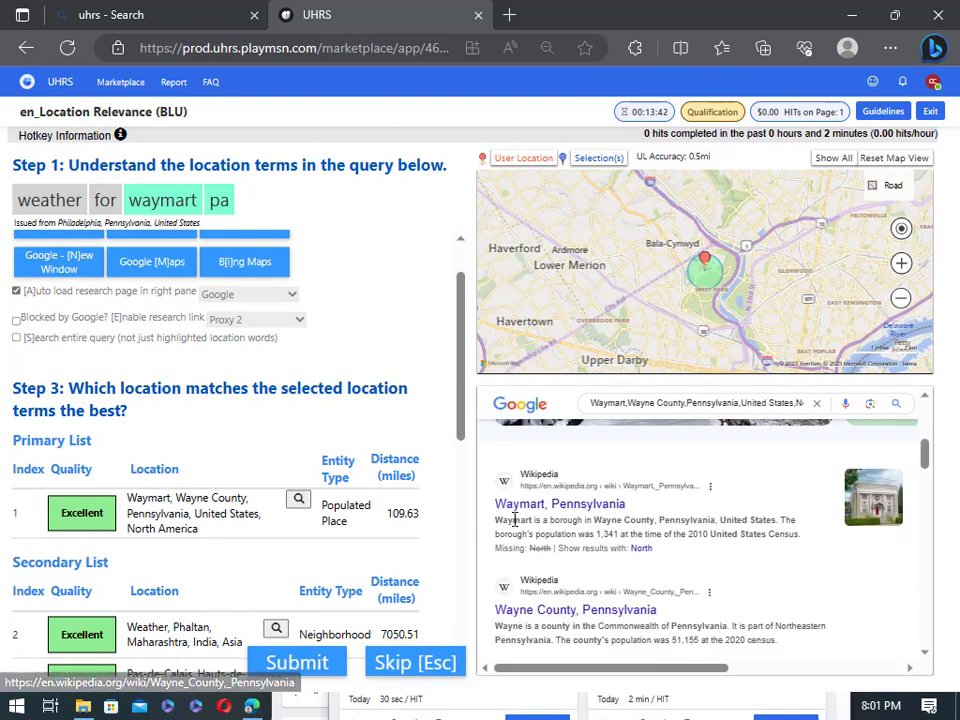
left_click(88, 512)
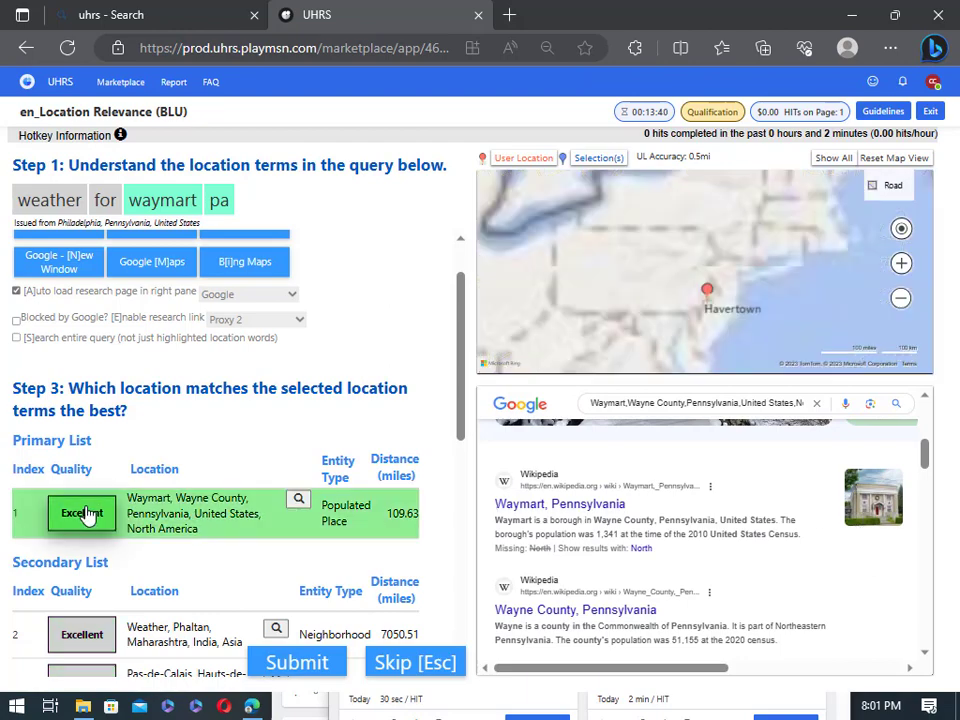
Research the Secondary List locations Weather (Phaltan), Pas-de-Calais and Pará on Google and compare them with the waymart pa query
scroll(94, 550, "down", 3)
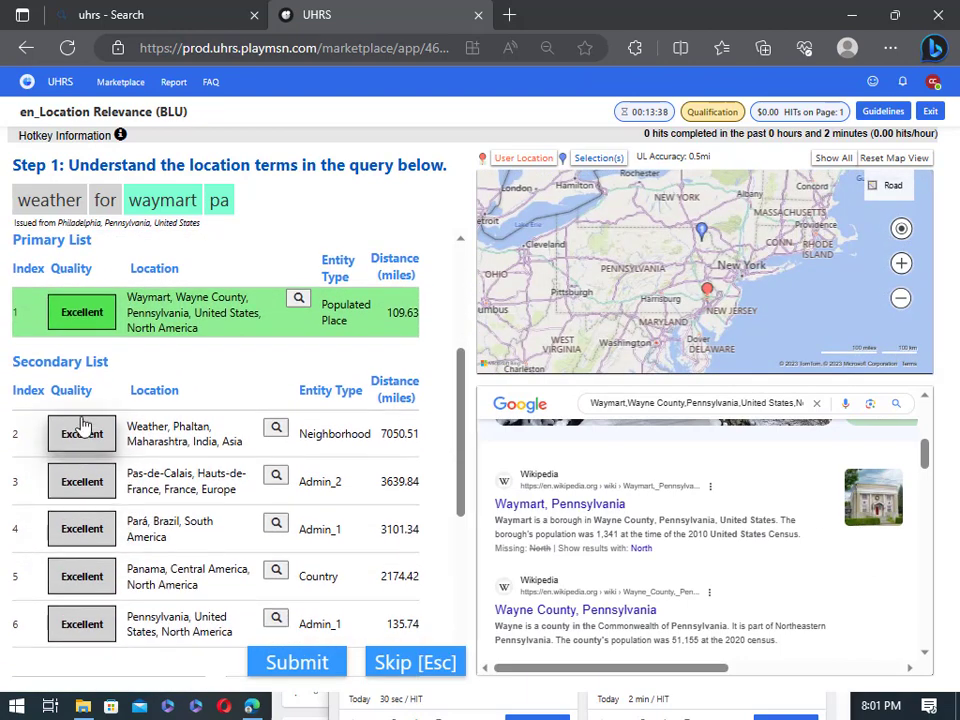
left_click(279, 430)
scroll(614, 600, "down", 3)
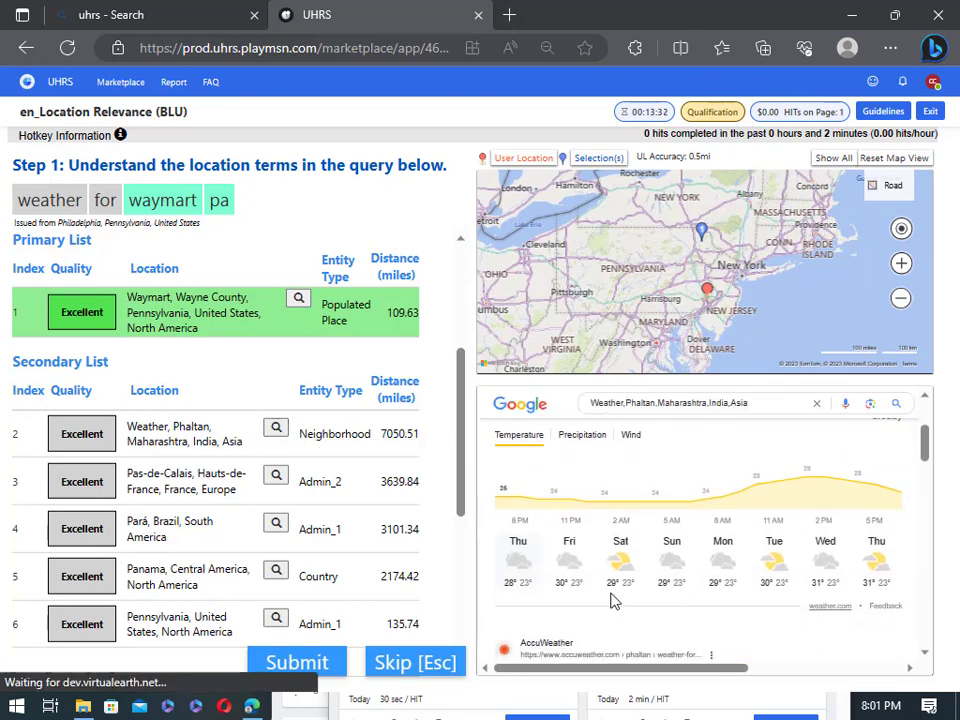
scroll(614, 600, "down", 1)
left_click(277, 477)
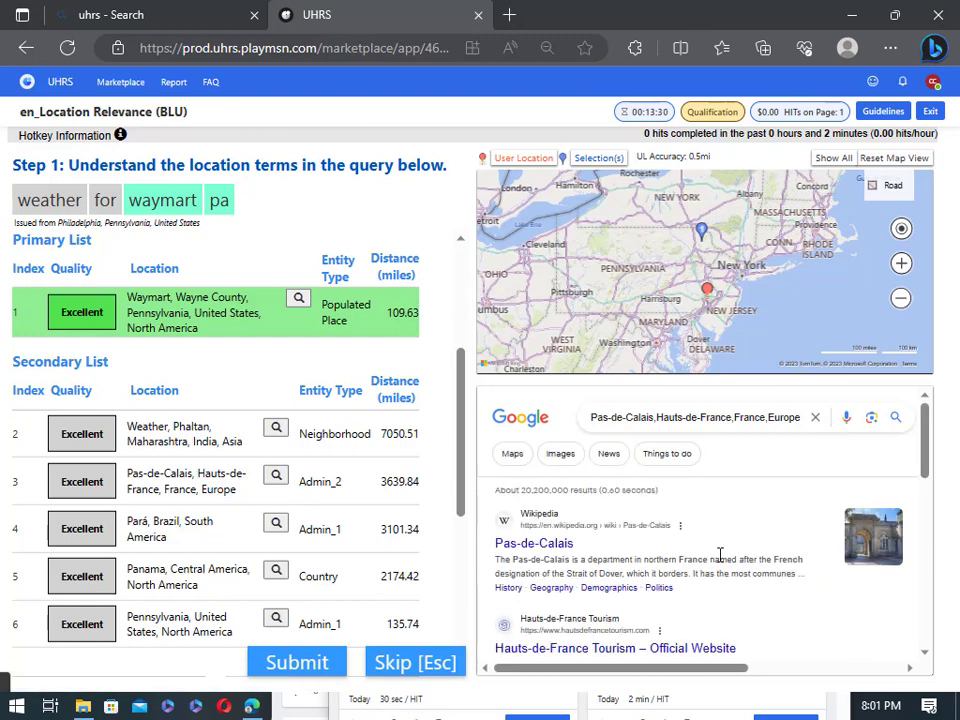
scroll(568, 548, "down", 3)
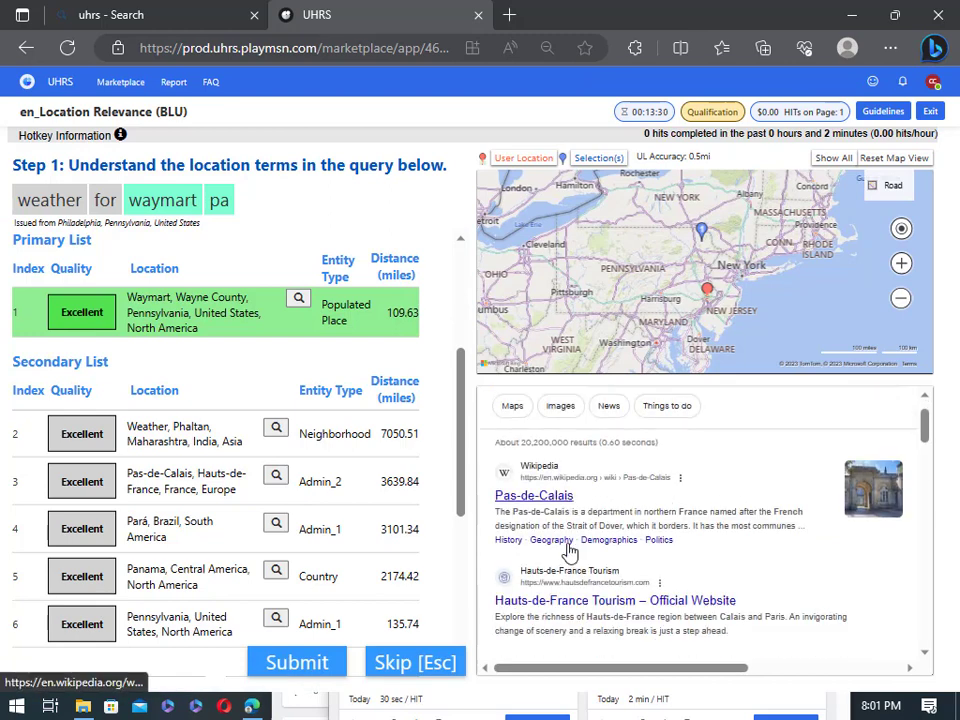
left_click(276, 522)
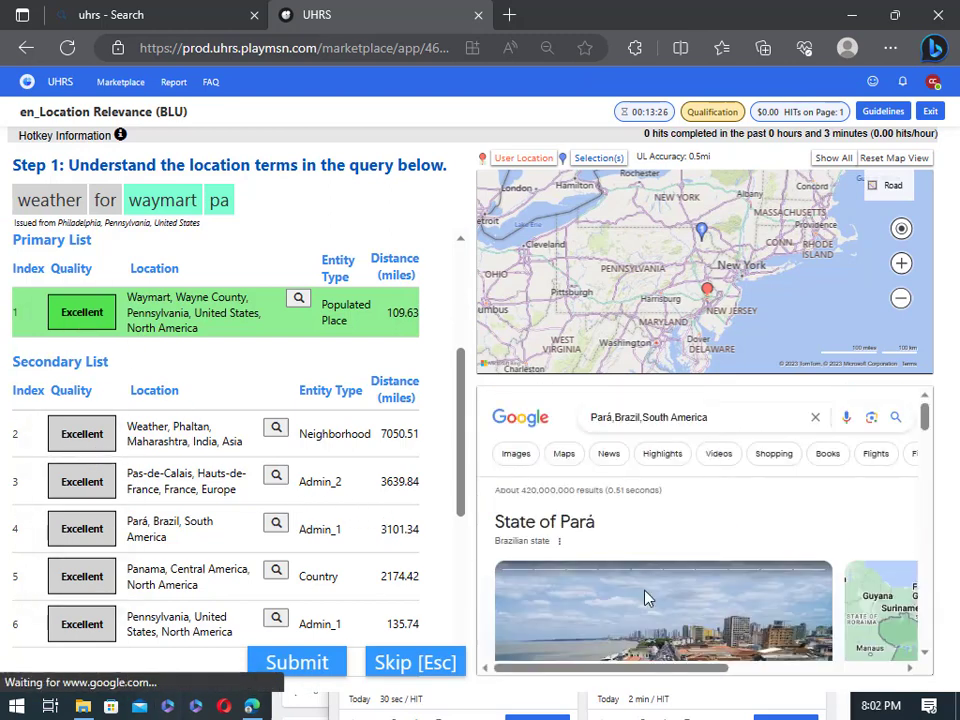
scroll(645, 598, "down", 2)
Mark No problems for the words of the weather for waymart pa query and submit the judgment
scroll(54, 587, "down", 3)
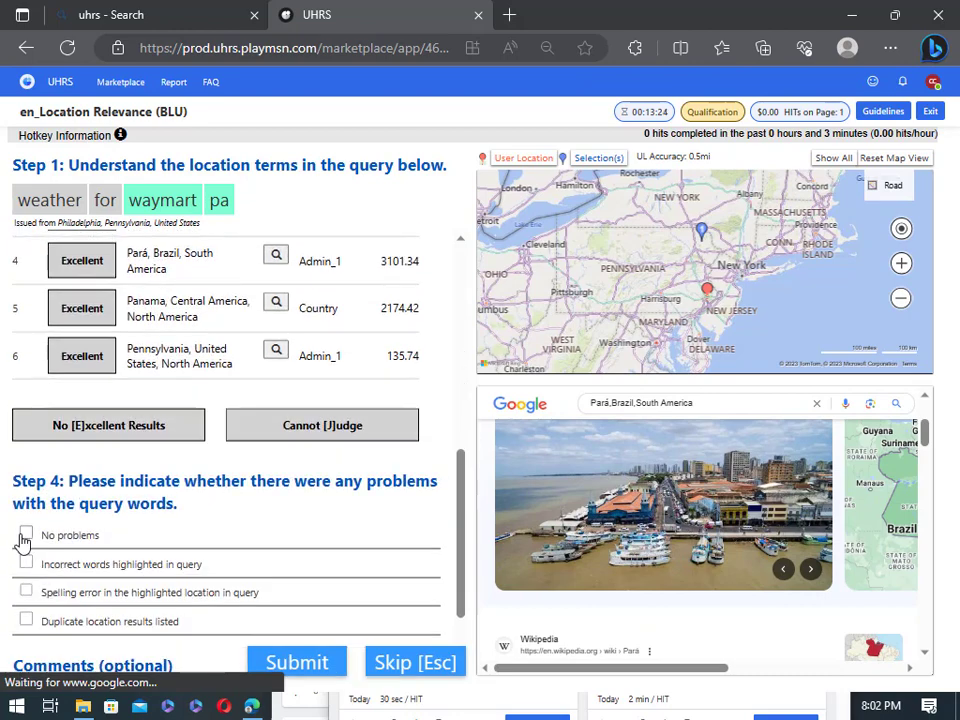
left_click(24, 537)
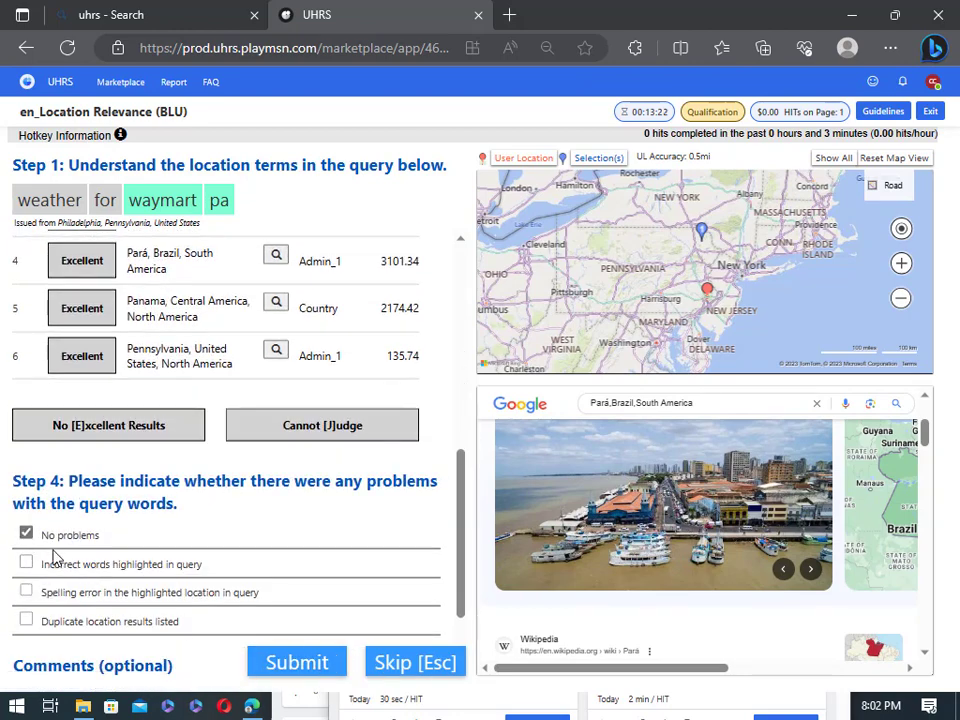
left_click(303, 666)
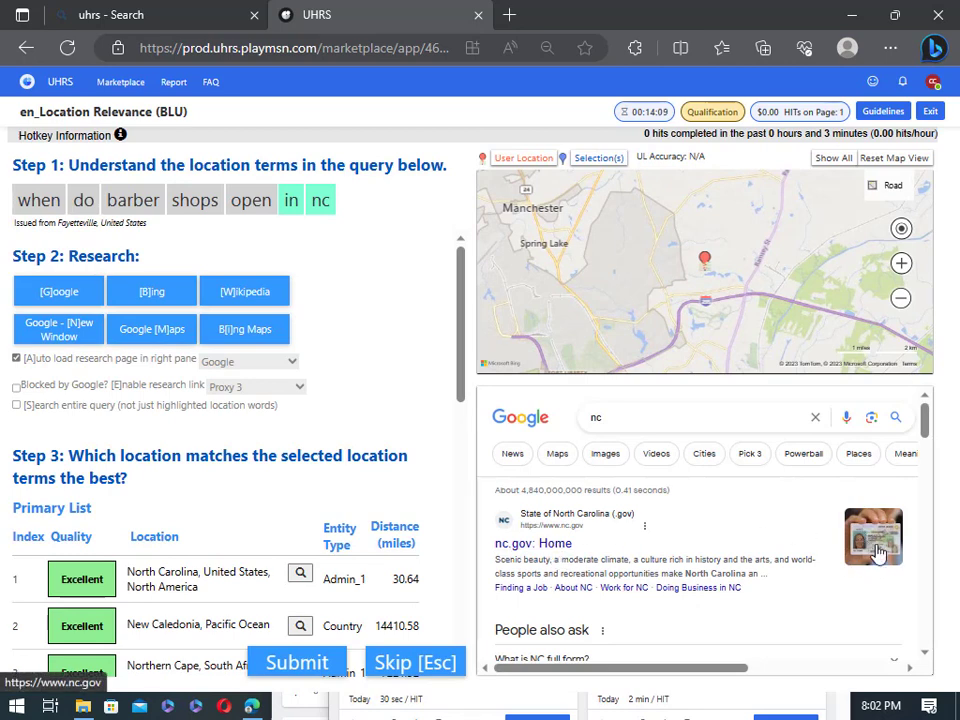
Review the Google results for nc to establish which location the barber shops query refers to
scroll(873, 545, "down", 5)
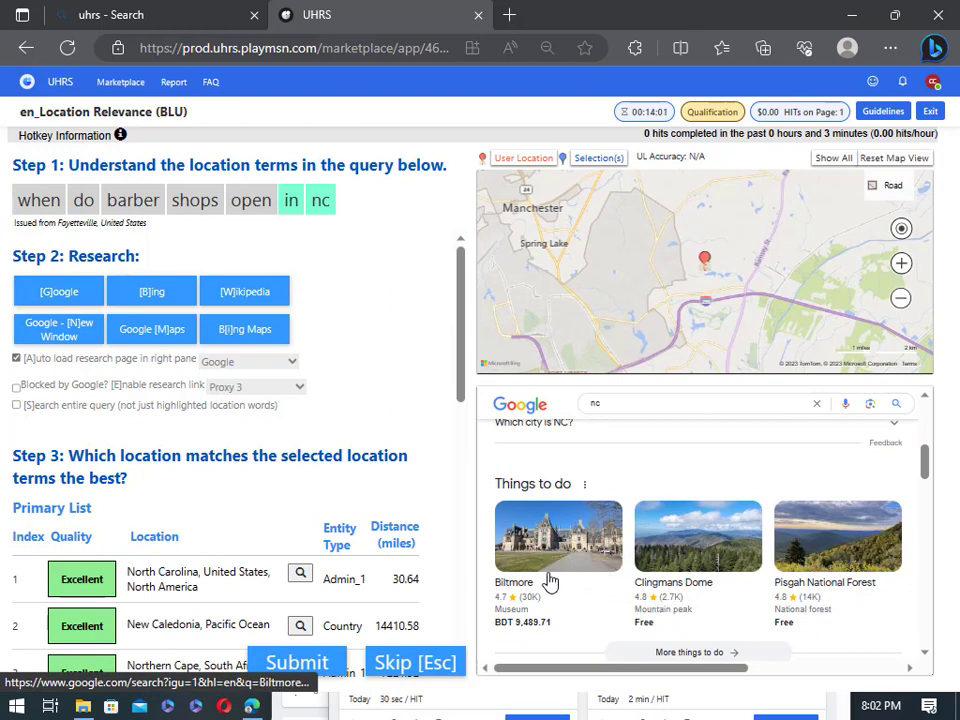
scroll(642, 610, "down", 4)
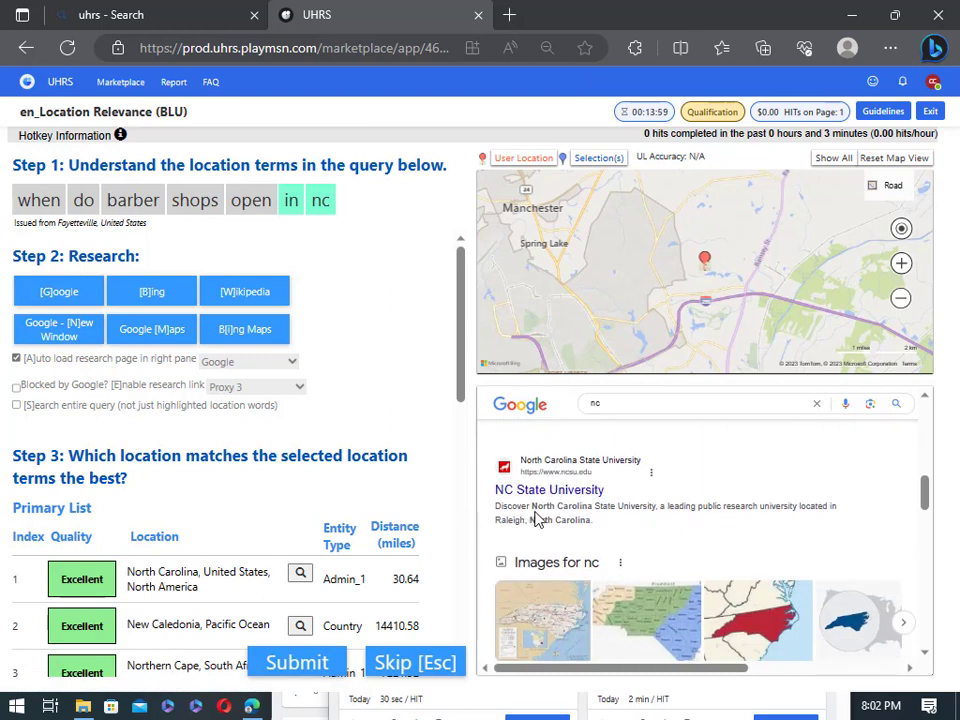
scroll(598, 500, "up", 6)
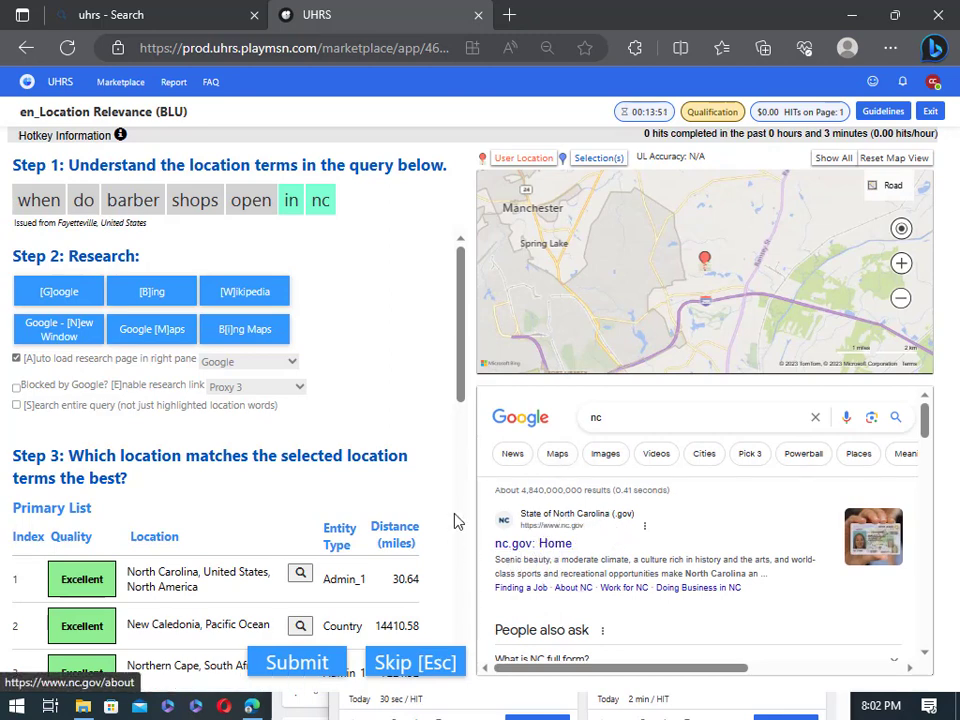
Research the Primary List locations North Carolina and New Caledonia on Google and compare them with the nc query
left_click(300, 575)
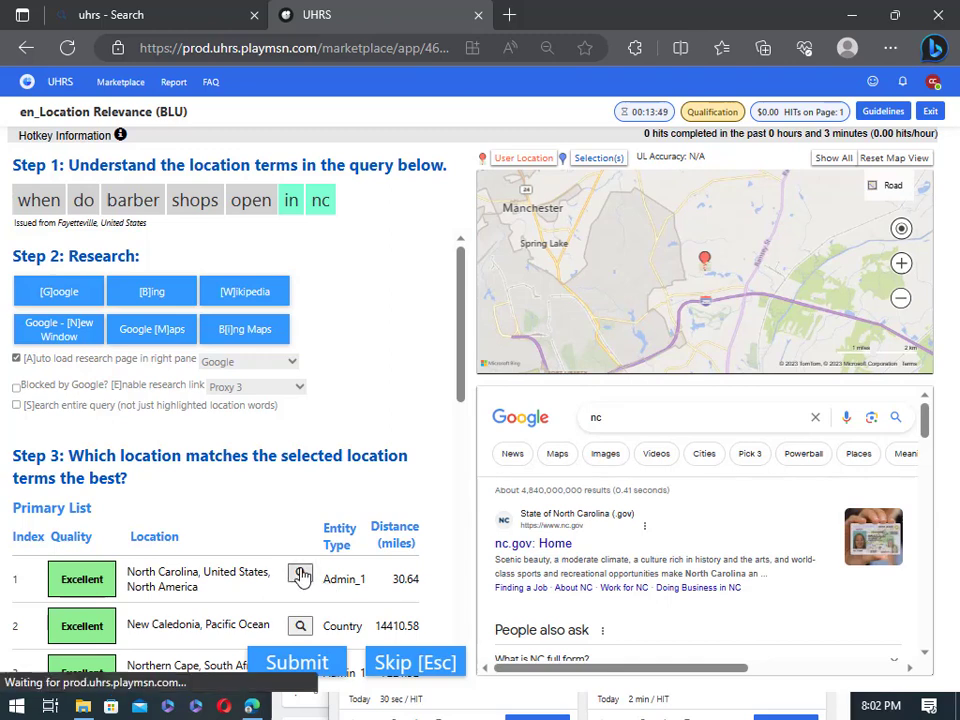
scroll(589, 561, "down", 5)
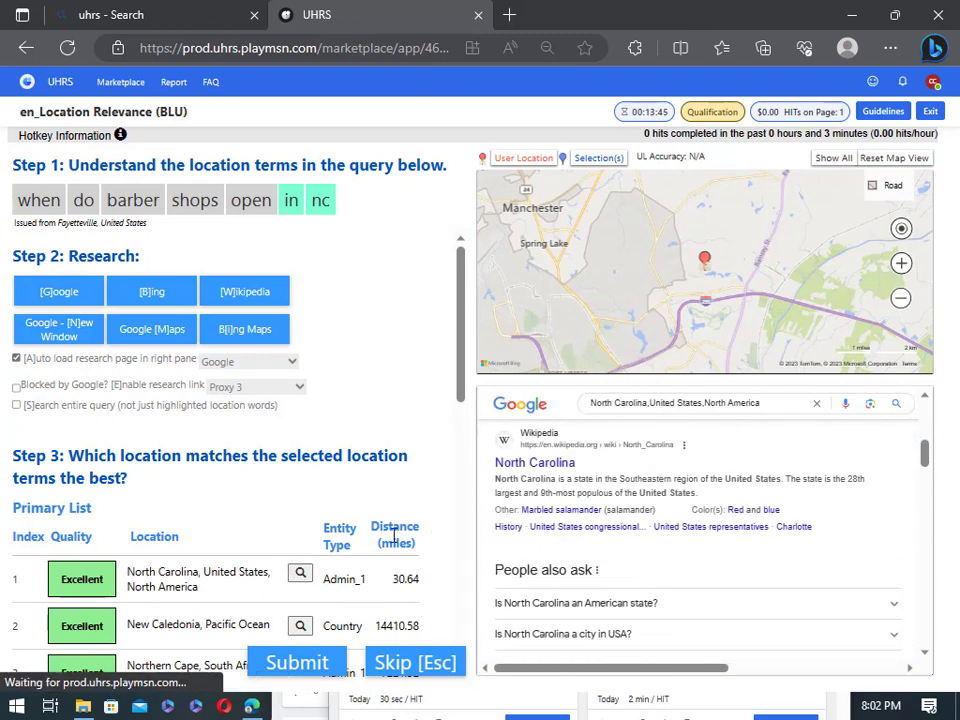
scroll(290, 550, "down", 2)
left_click(302, 495)
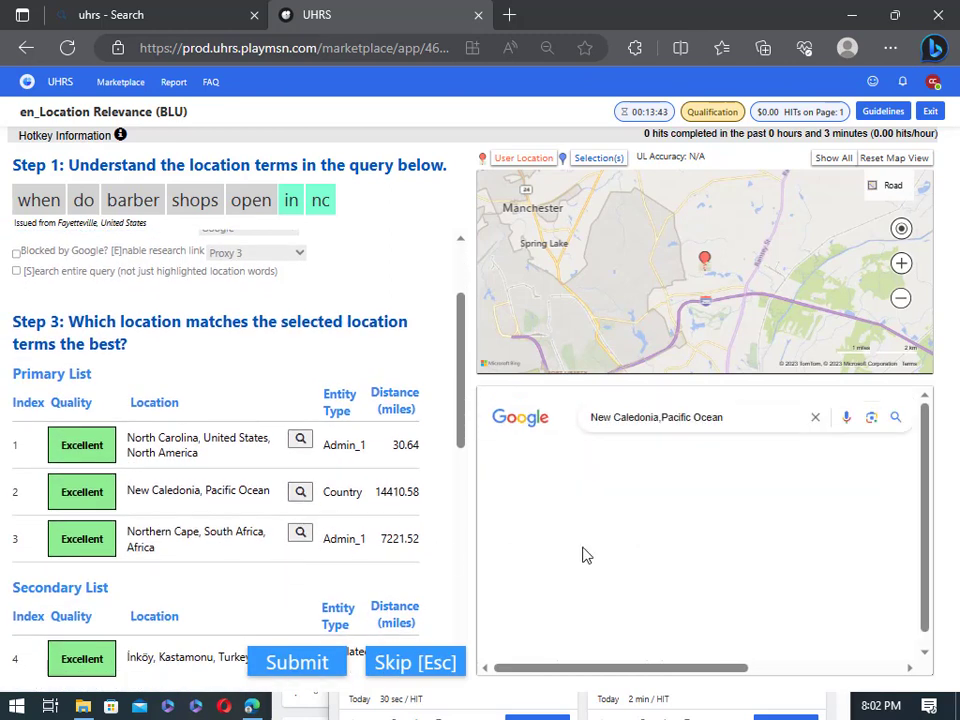
scroll(670, 562, "down", 3)
scroll(632, 583, "down", 1)
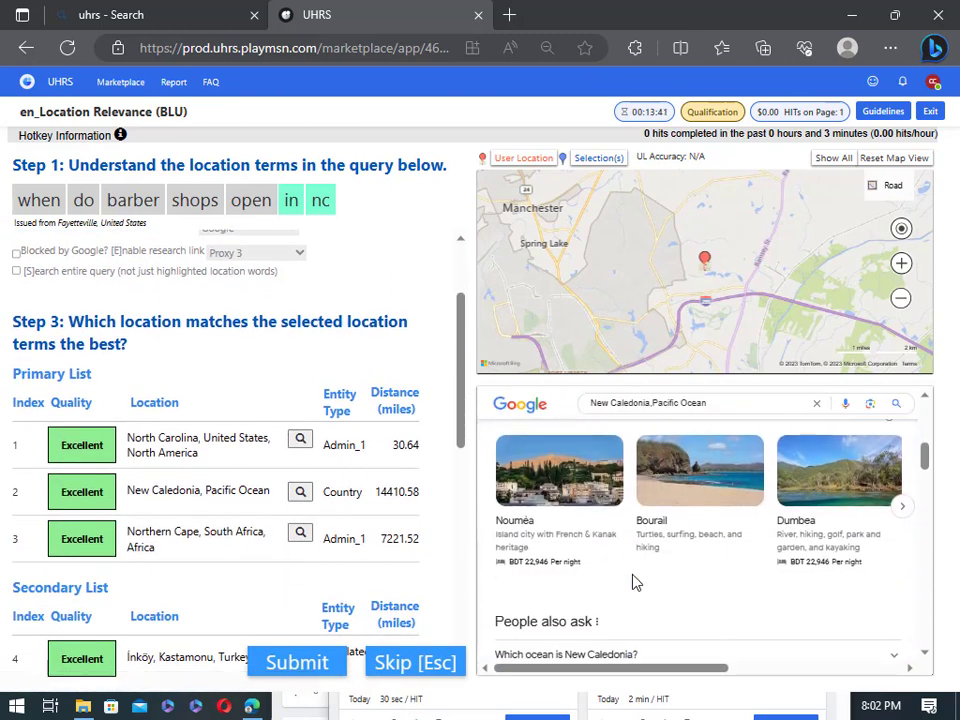
Review New Caledonia's Google results, then research the Primary List location Northern Cape, South Africa against the nc query
scroll(632, 583, "down", 2)
scroll(598, 592, "down", 3)
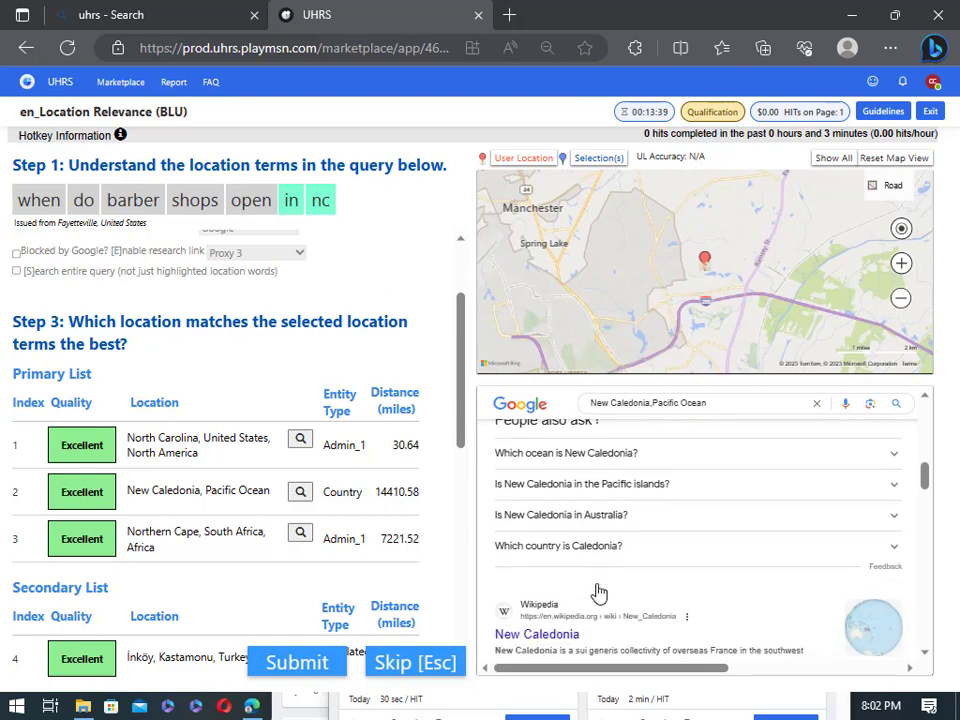
left_click(302, 540)
scroll(660, 604, "down", 1)
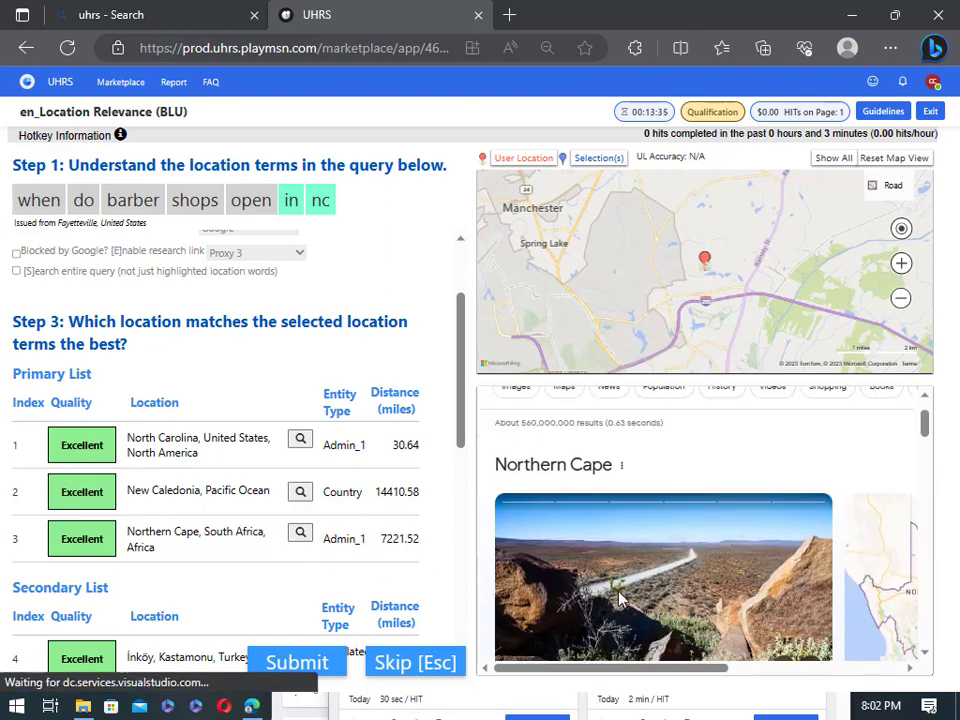
scroll(618, 598, "down", 5)
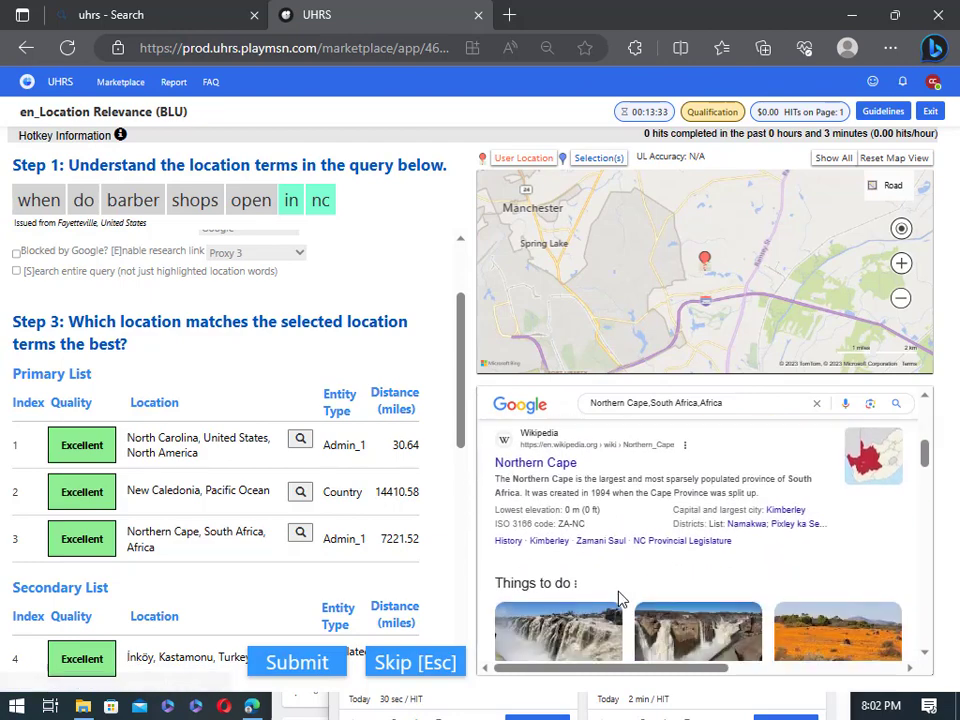
scroll(620, 598, "down", 5)
Research the Secondary List locations İnköy and Barber (Talbot County, Maryland) on Google and compare them with the nc query
scroll(300, 484, "down", 4)
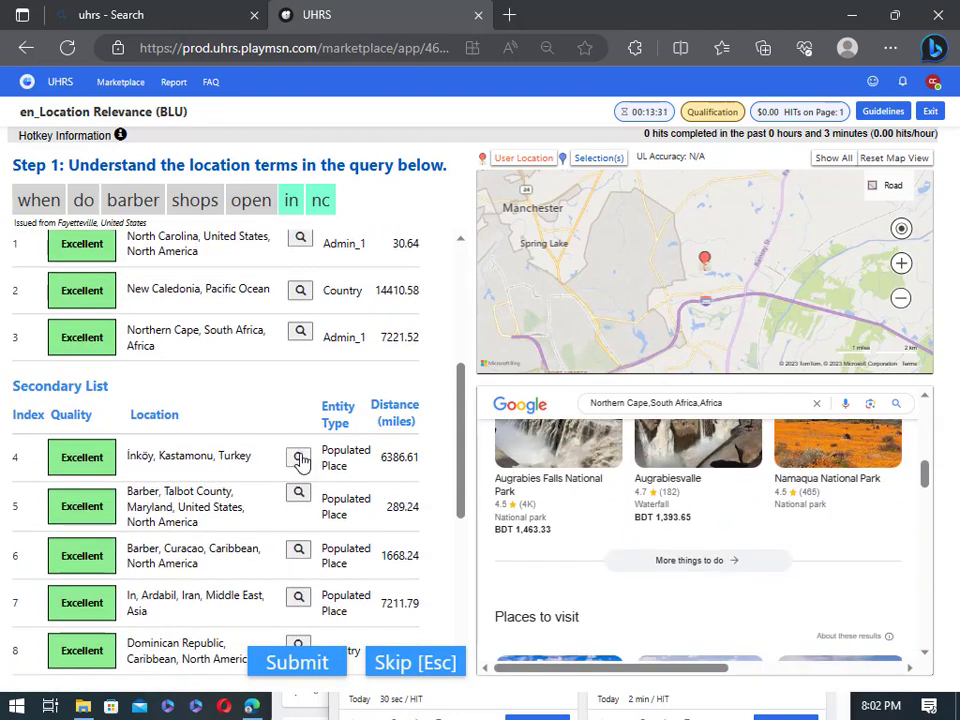
left_click(299, 457)
scroll(628, 553, "down", 2)
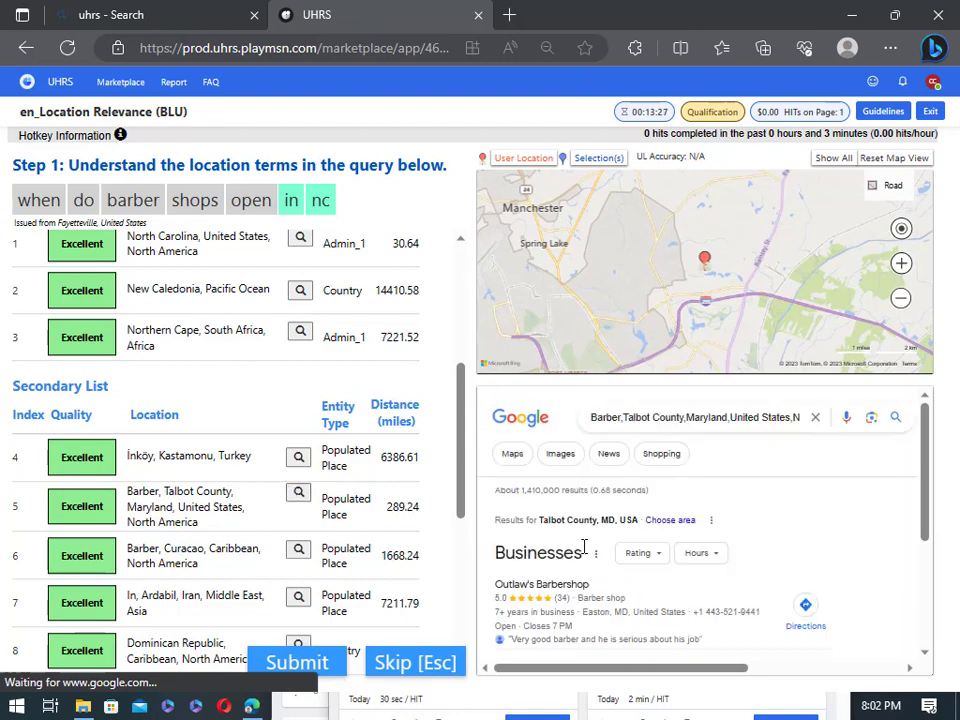
scroll(583, 549, "down", 3)
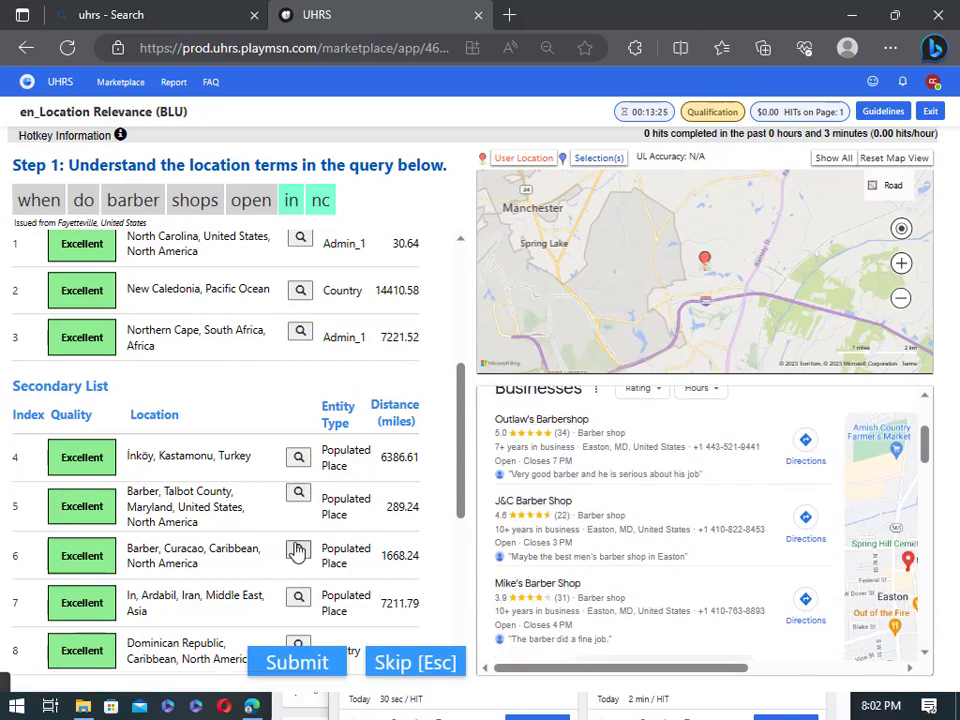
scroll(296, 553, "down", 2)
Research North Carolina in the Primary List on Google again and compare it with the nc query
scroll(274, 525, "up", 5)
scroll(277, 530, "down", 1)
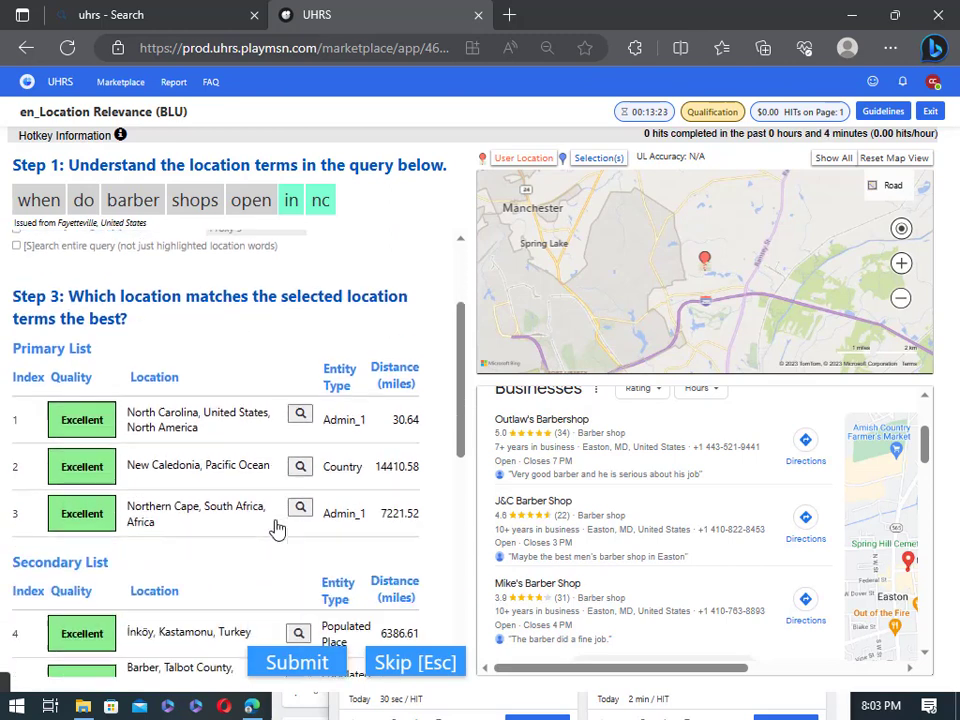
scroll(277, 530, "down", 1)
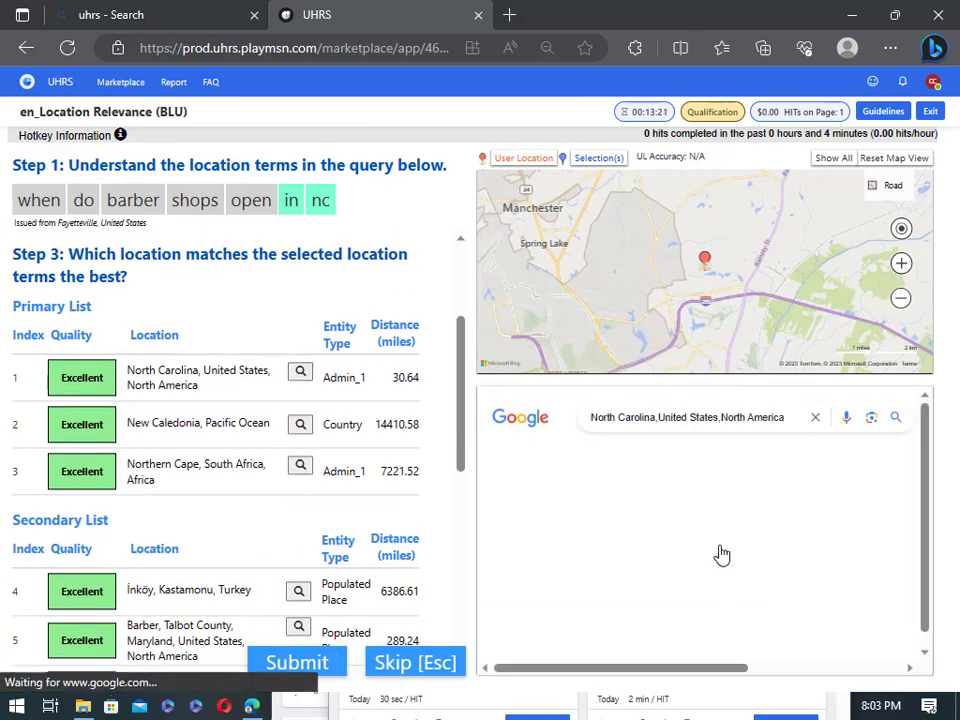
scroll(600, 548, "down", 3)
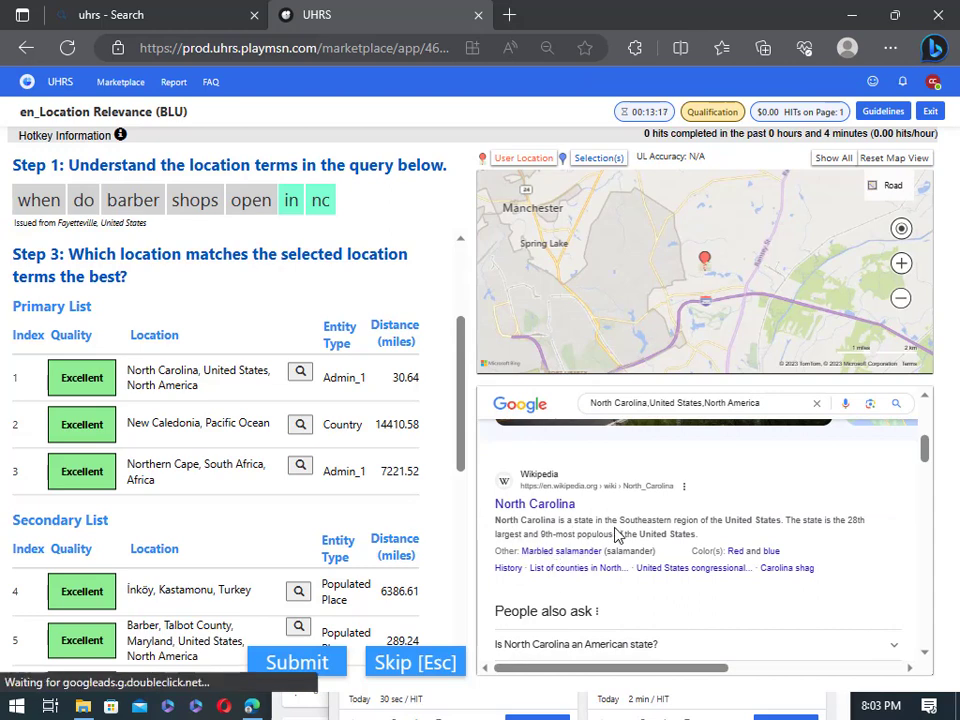
scroll(540, 540, "down", 1)
scroll(336, 574, "down", 1)
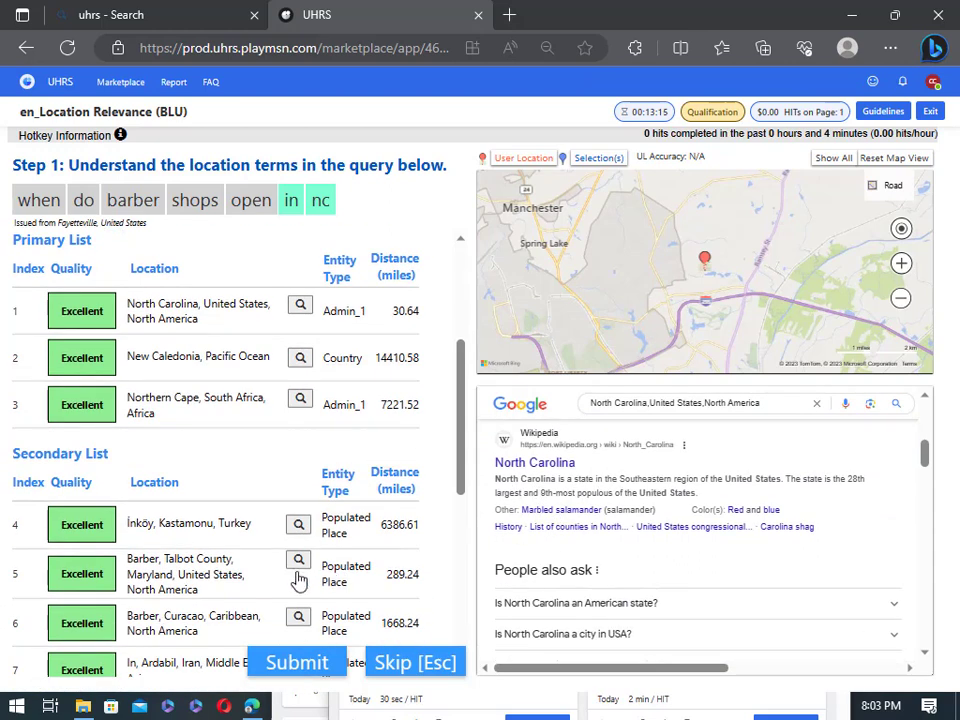
Recheck the Primary List locations New Caledonia and Northern Cape on Google as matches for the nc query
left_click(299, 360)
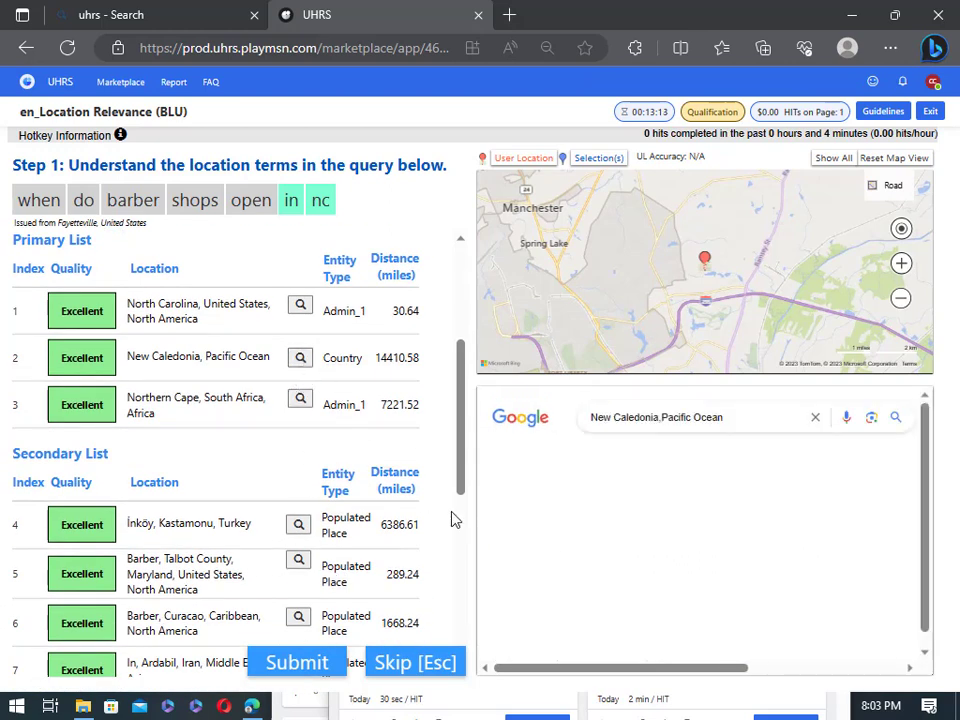
scroll(628, 566, "down", 3)
scroll(612, 580, "down", 6)
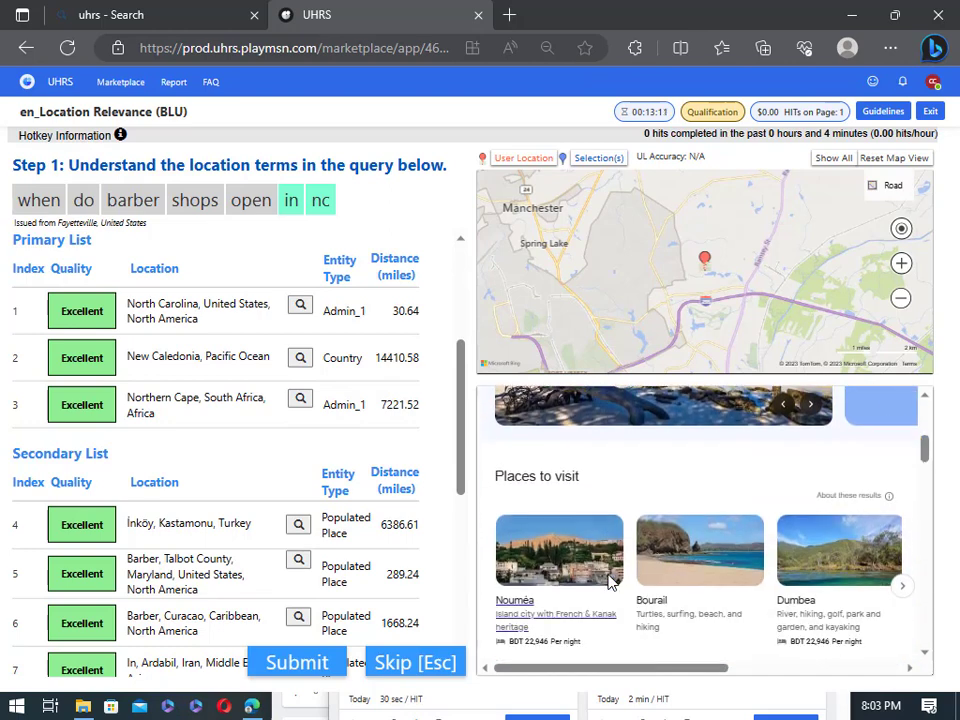
scroll(605, 580, "down", 2)
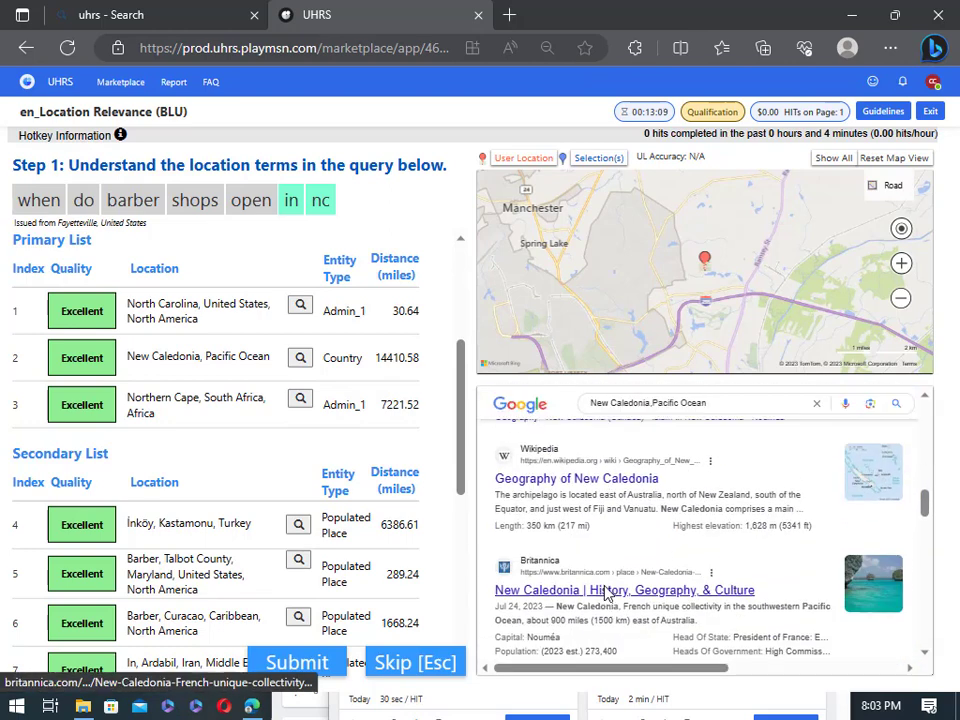
scroll(611, 574, "down", 5)
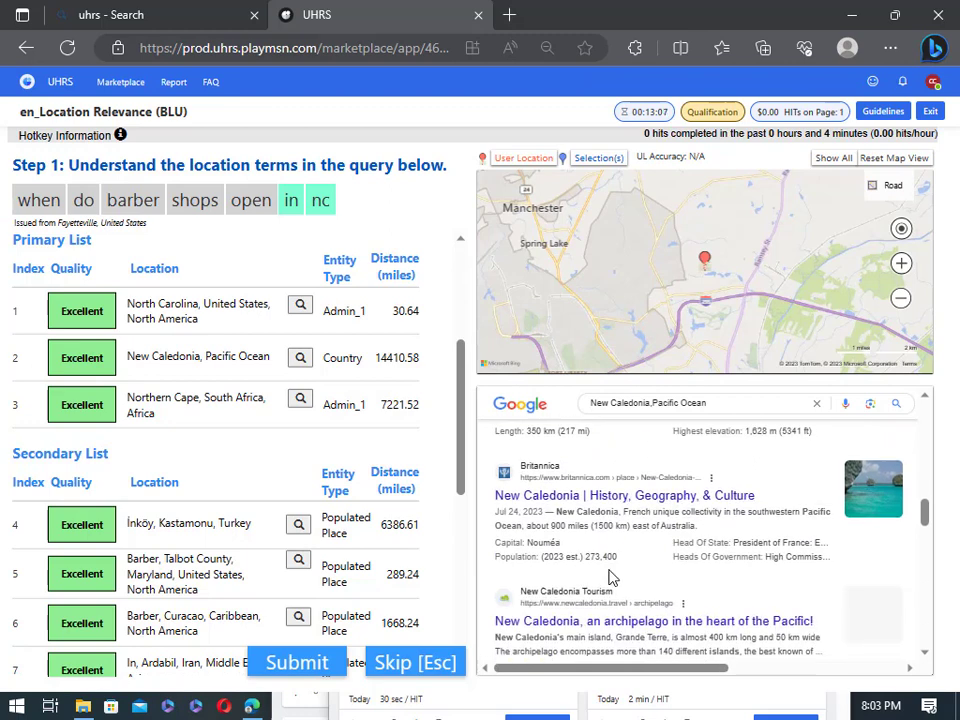
left_click(301, 400)
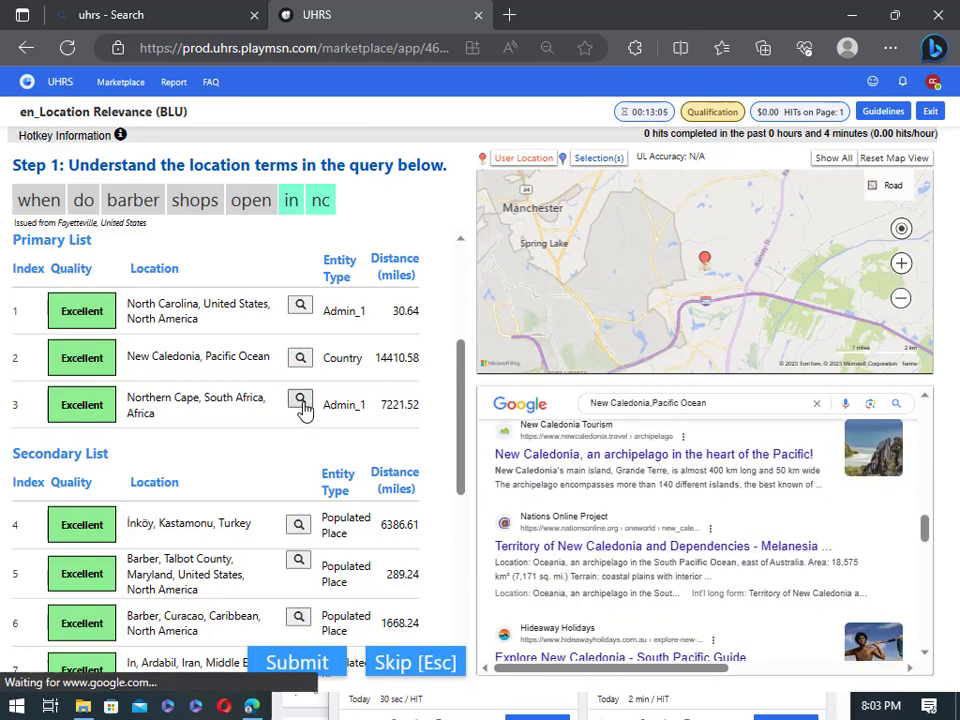
scroll(648, 596, "down", 2)
scroll(648, 596, "down", 6)
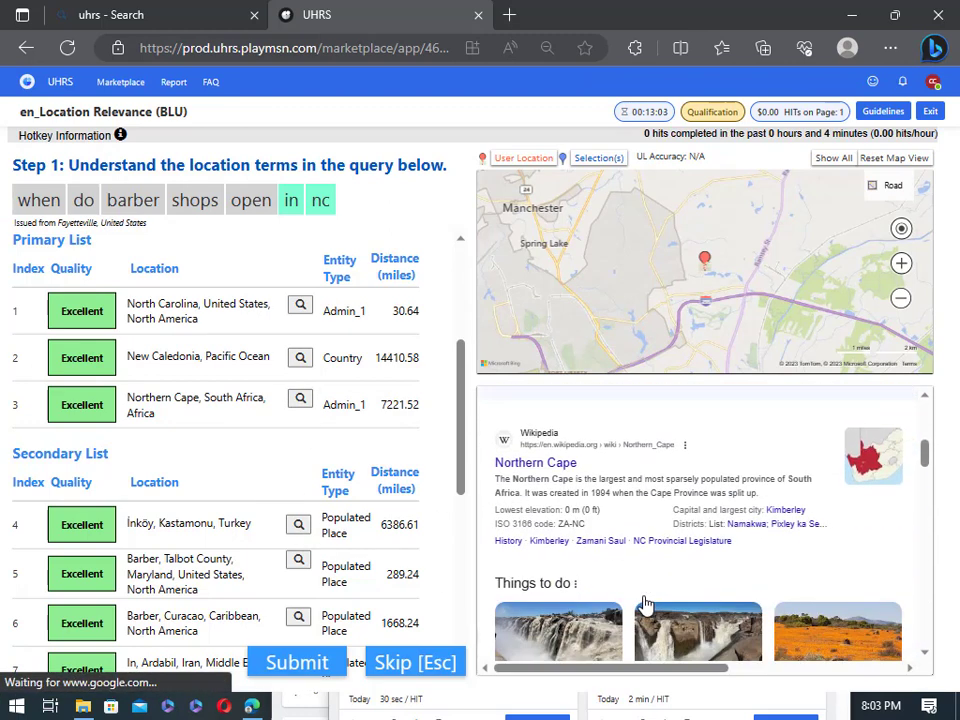
scroll(648, 608, "down", 3)
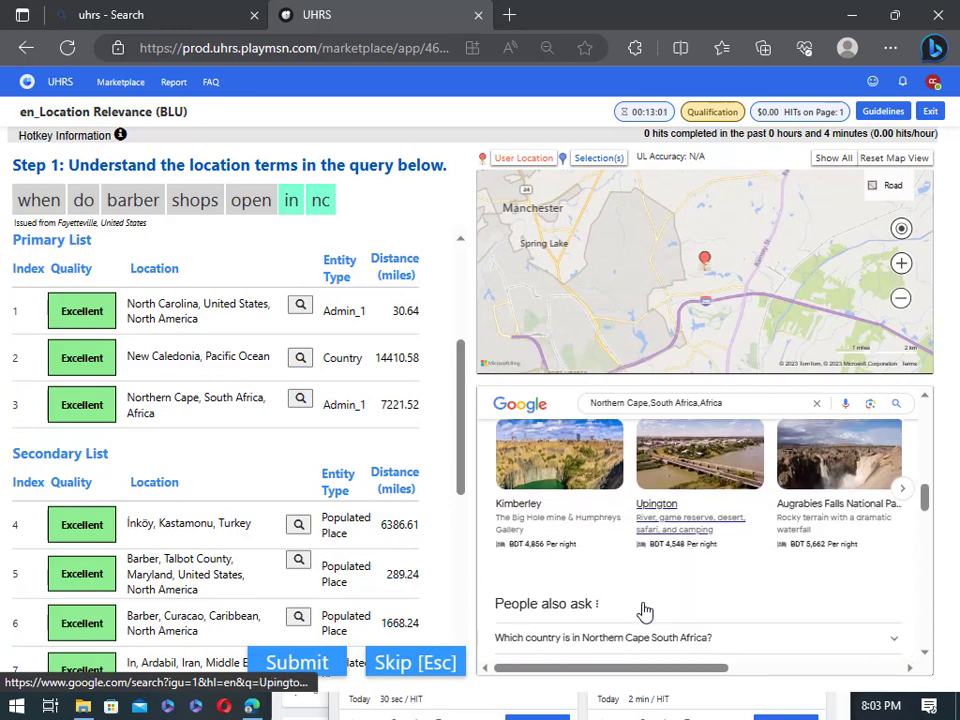
Judge the barber shops in nc query as No Excellent Results with No relevant results listed, and submit the judgment
scroll(129, 585, "down", 5)
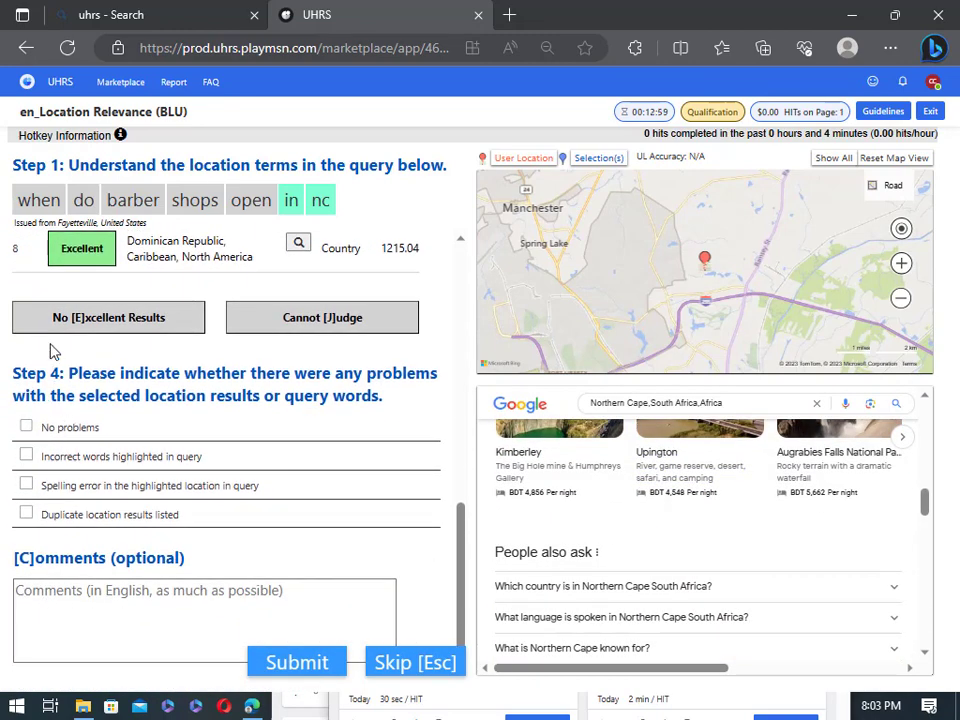
left_click(45, 322)
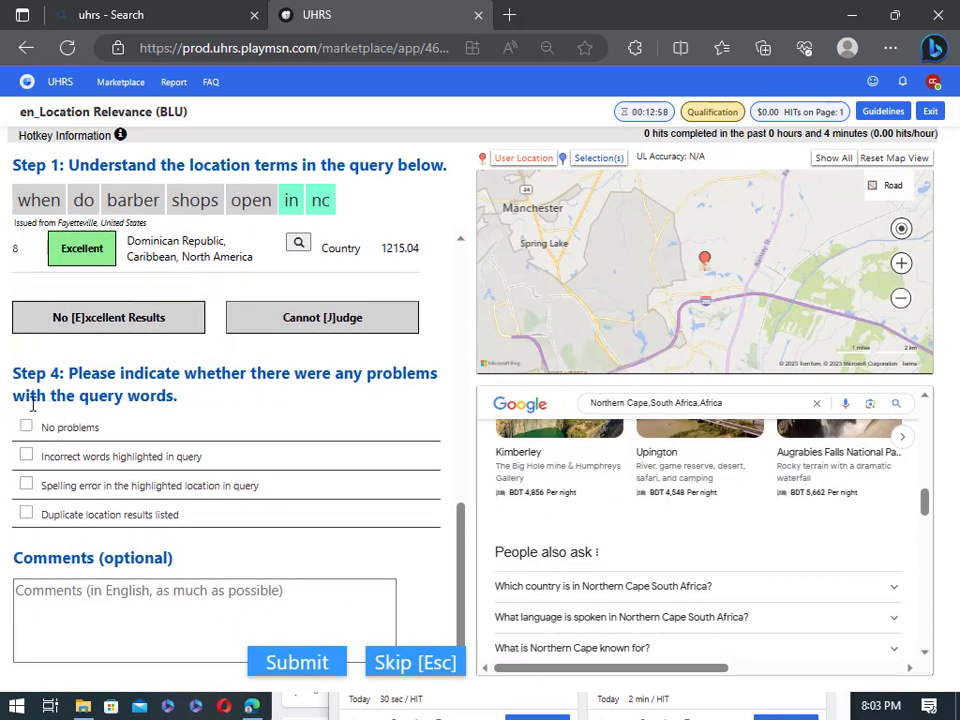
left_click(75, 326)
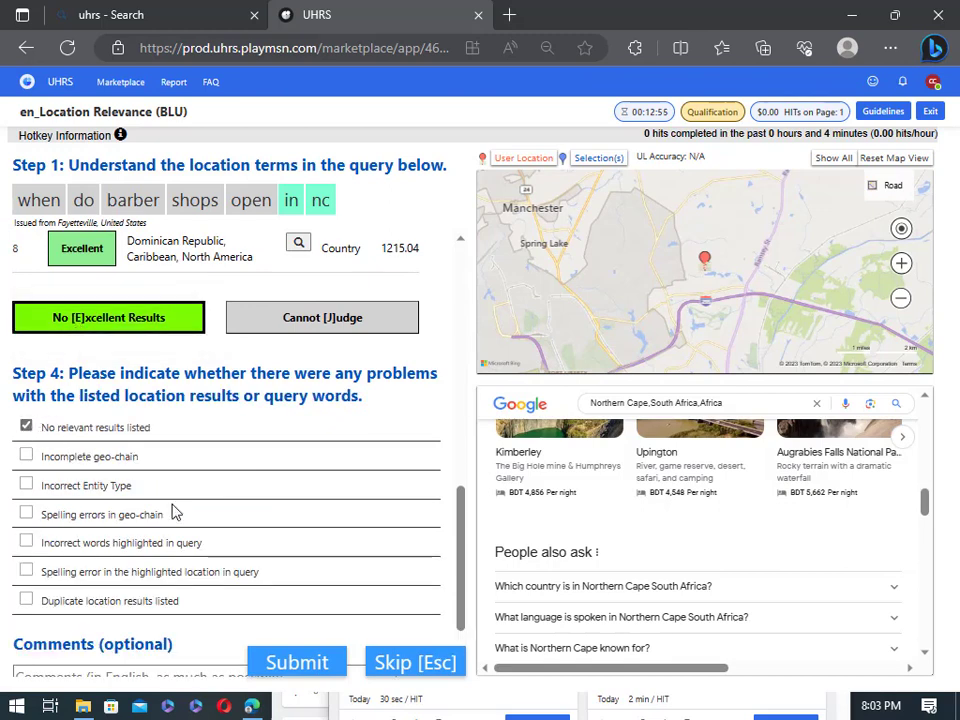
left_click(303, 664)
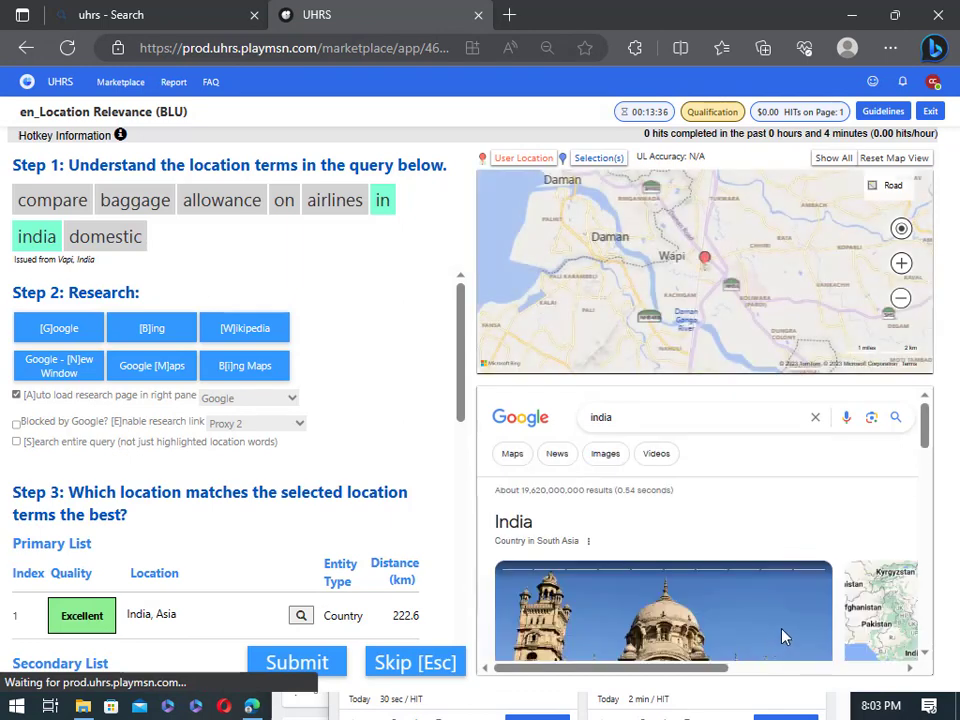
Review the Google results for india to establish which location the airline baggage allowance query refers to
scroll(570, 550, "down", 2)
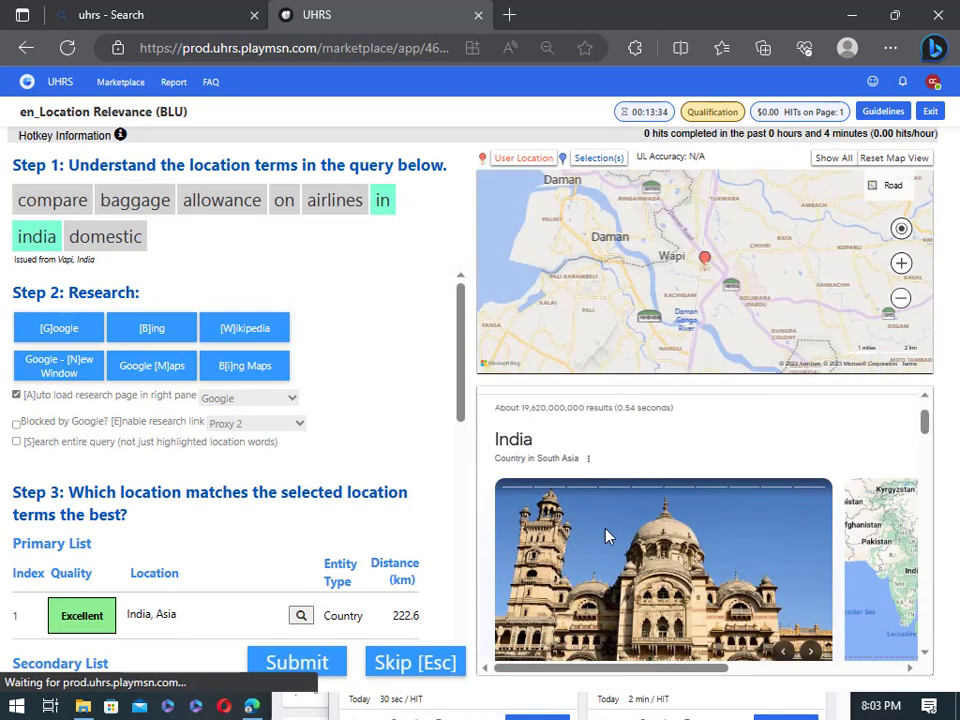
scroll(606, 537, "down", 2)
scroll(586, 537, "down", 3)
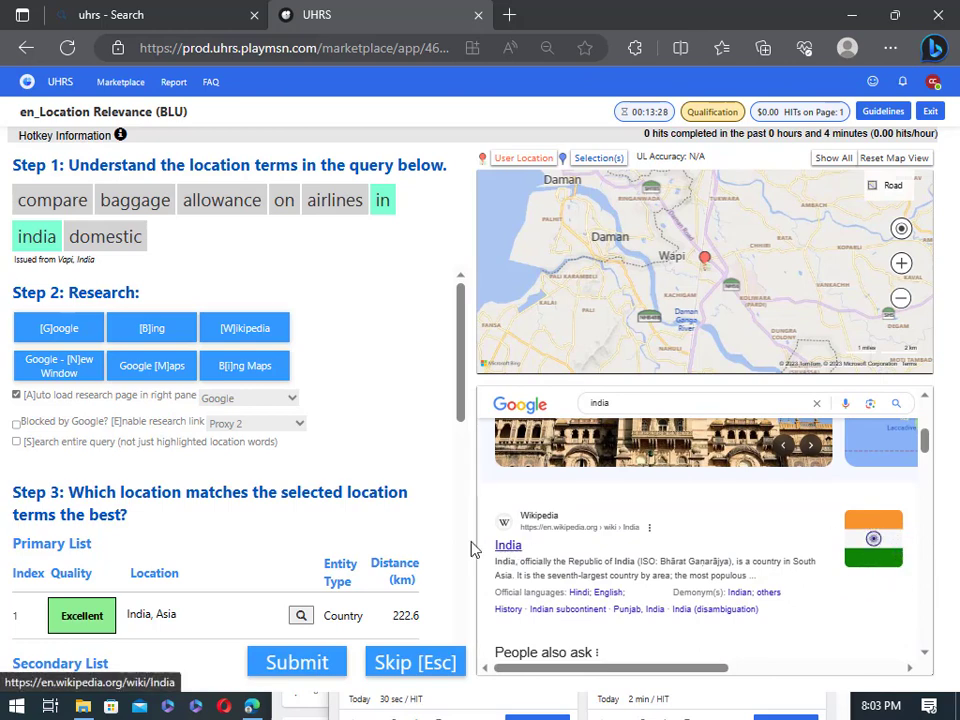
Research the Primary List location India, Asia on Google and compare it with the baggage allowance query
scroll(315, 553, "down", 2)
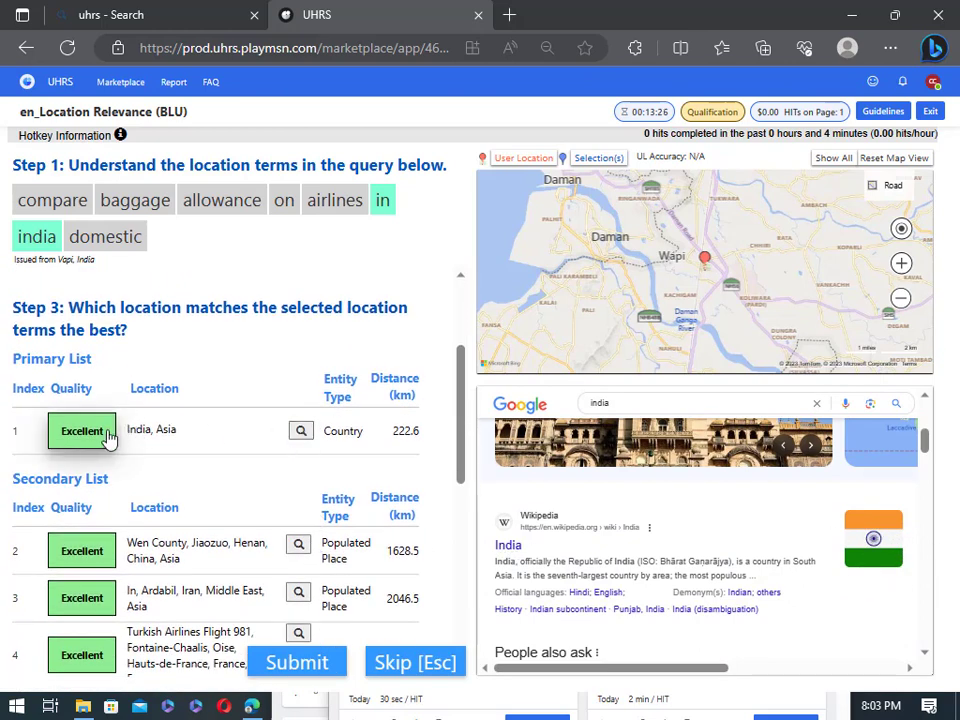
left_click(301, 431)
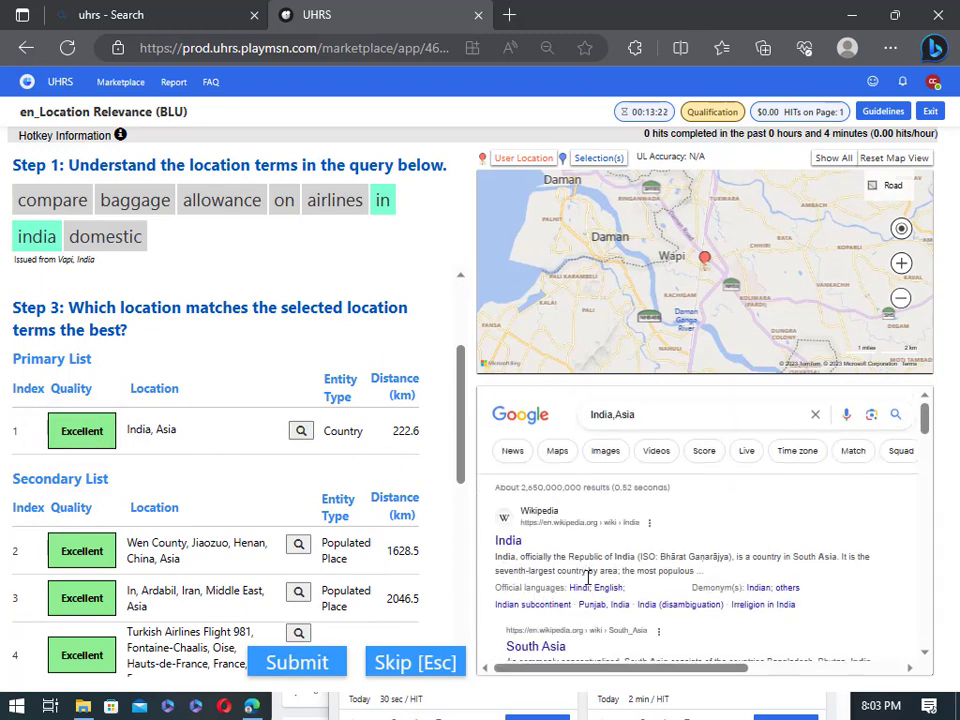
scroll(595, 542, "down", 2)
scroll(570, 516, "up", 1)
scroll(590, 560, "down", 5)
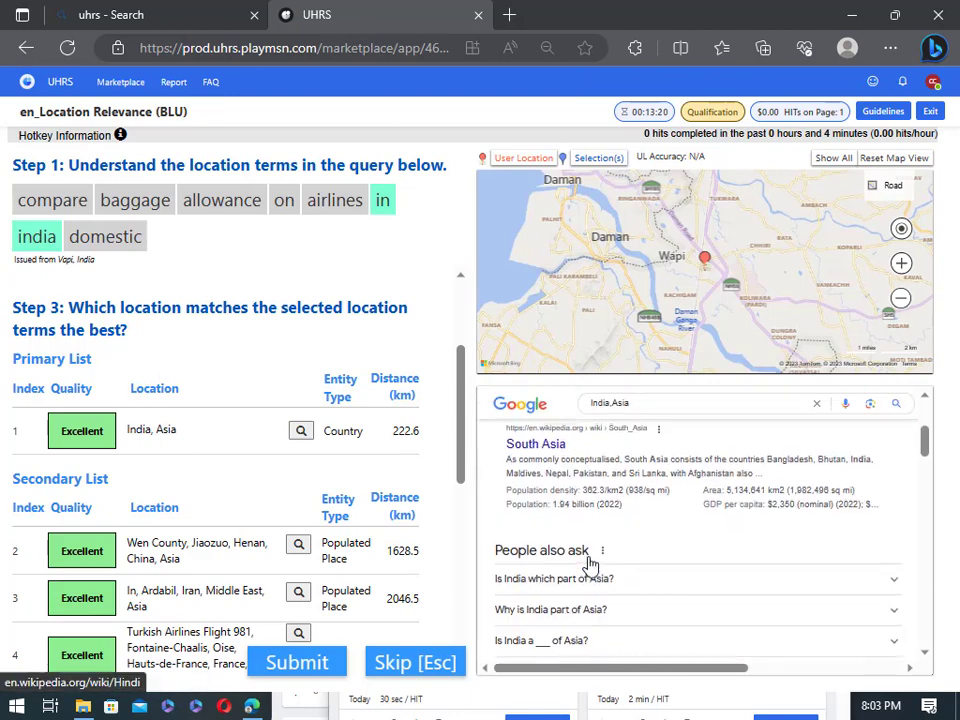
scroll(590, 580, "down", 4)
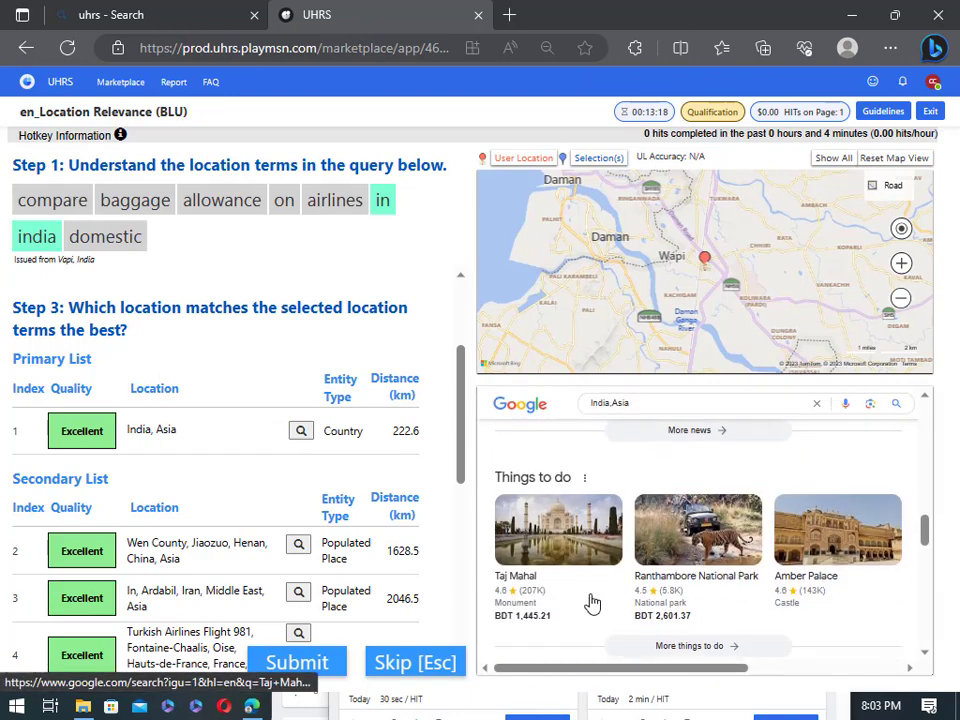
scroll(590, 583, "up", 5)
scroll(620, 595, "up", 6)
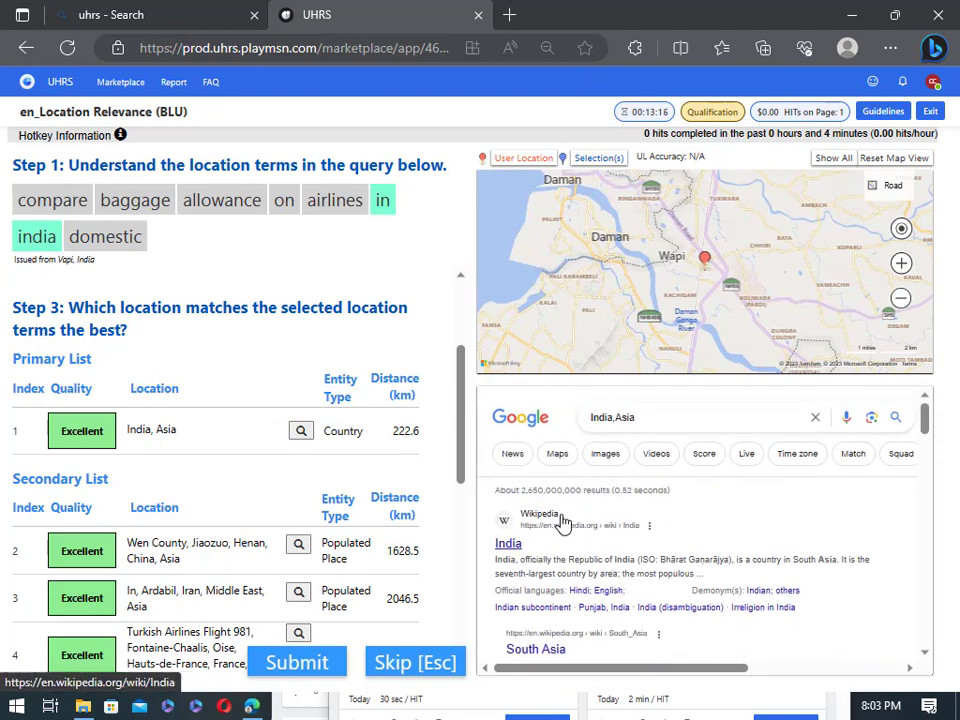
Rate India, Asia as Excellent for the baggage allowance query, mark No problems, and submit the judgment
left_click(80, 424)
scroll(490, 548, "down", 3)
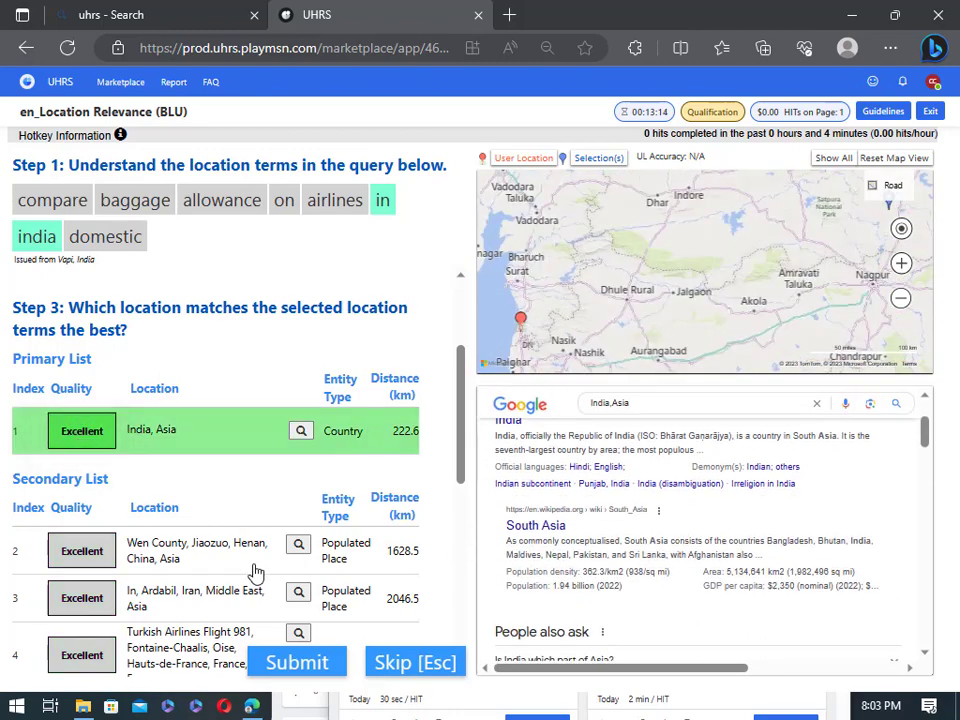
scroll(156, 570, "down", 3)
scroll(190, 490, "down", 5)
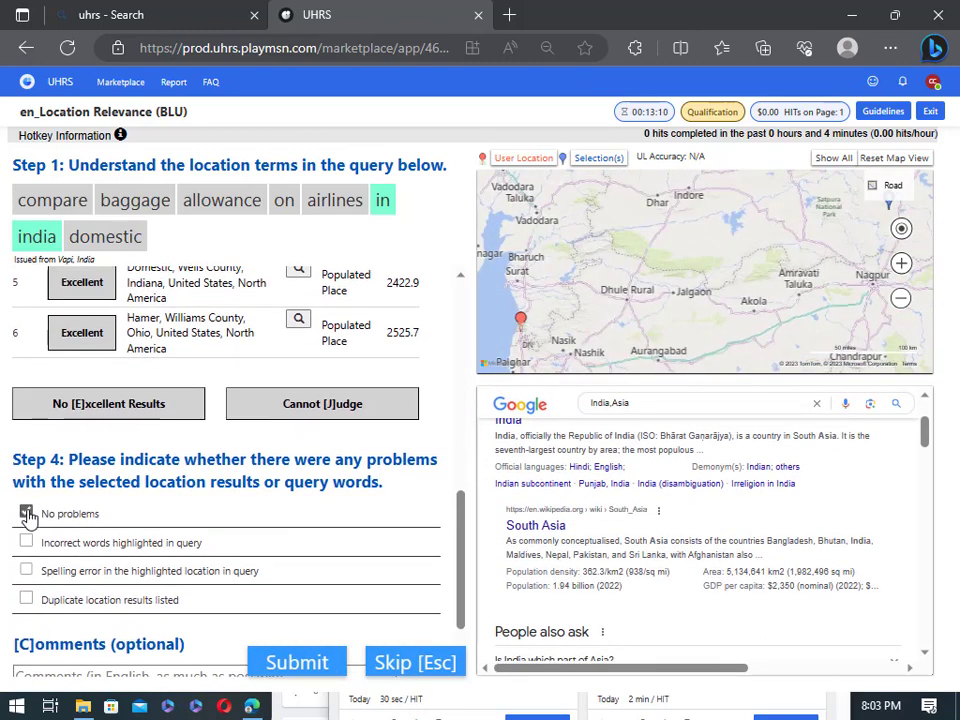
left_click(309, 667)
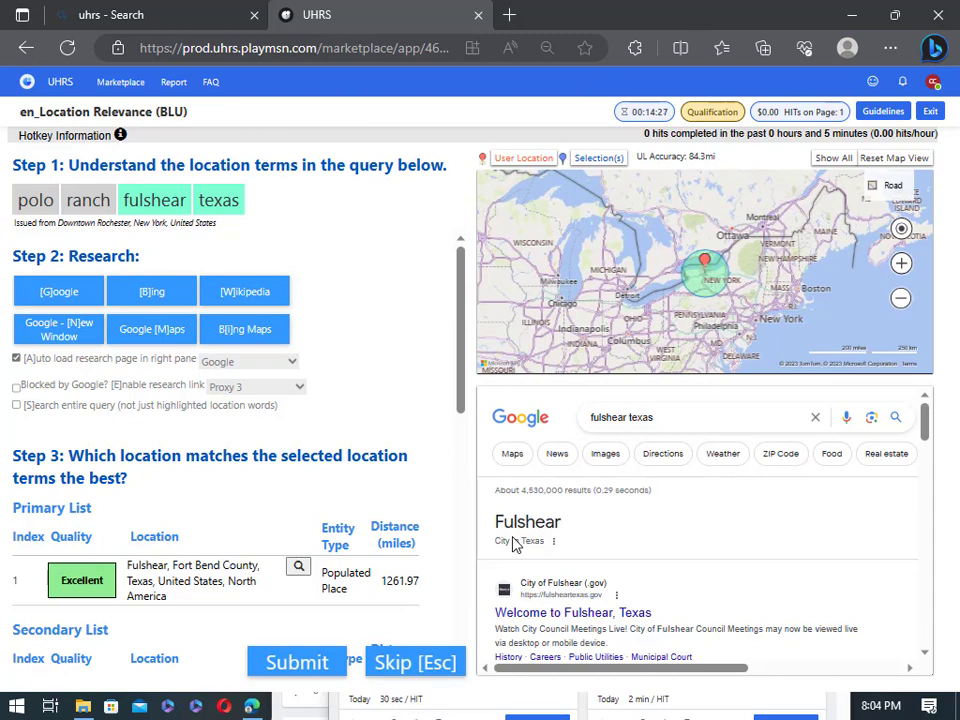
Review the Google results for fulshear texas and research the Primary List location Fulshear, Fort Bend County for the polo ranch query
scroll(616, 551, "down", 1)
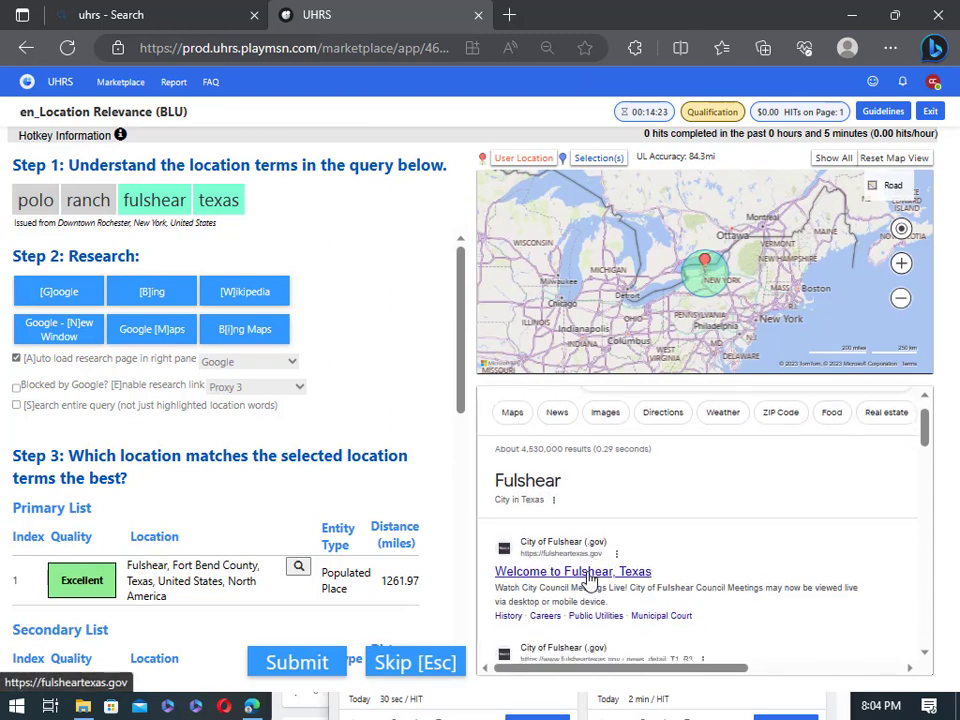
scroll(600, 555, "down", 1)
scroll(365, 558, "down", 1)
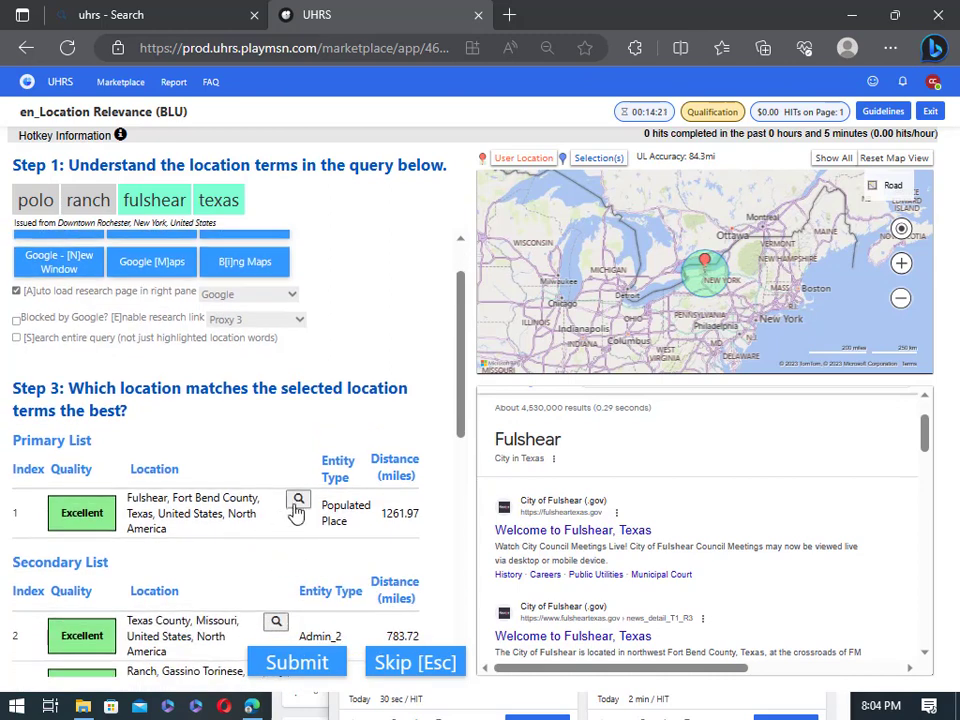
left_click(299, 501)
scroll(549, 563, "down", 2)
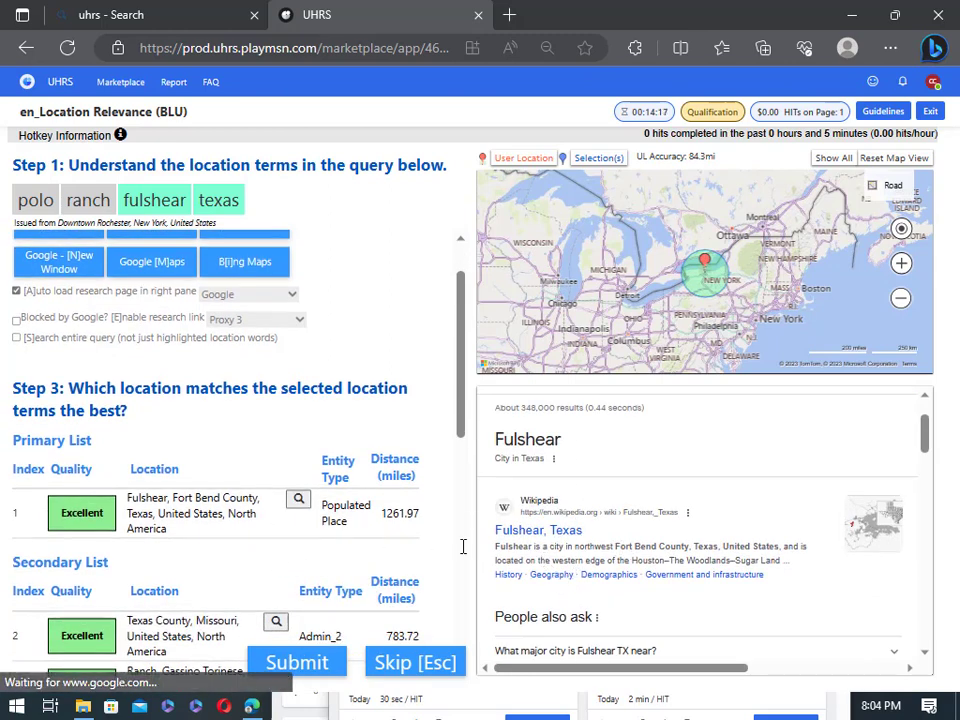
scroll(309, 463, "down", 1)
scroll(561, 568, "down", 1)
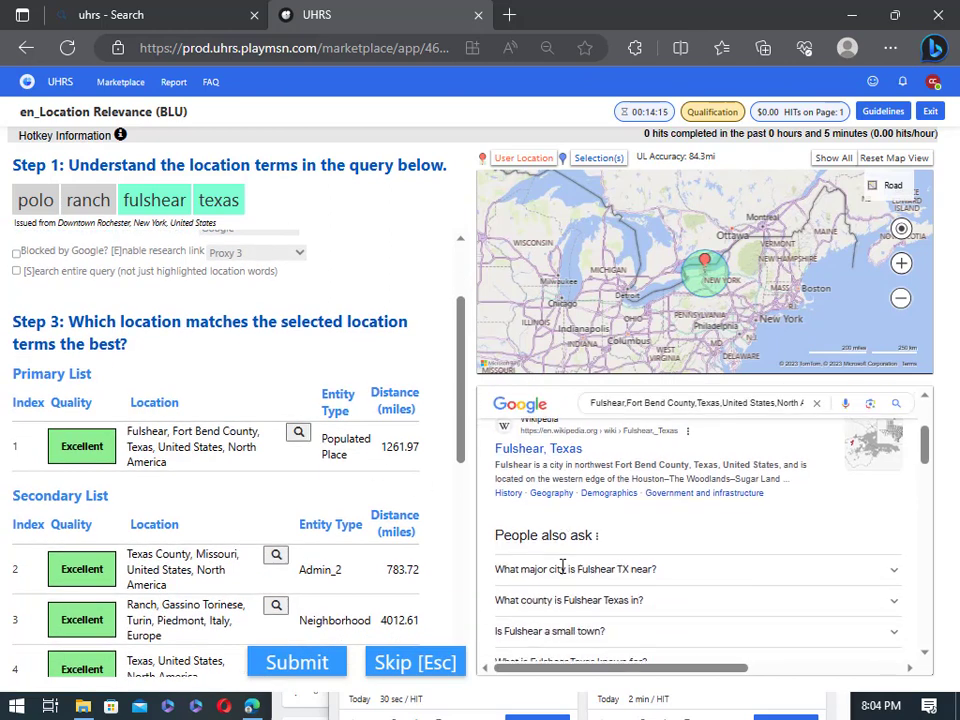
Rate Fulshear, Fort Bend County as Excellent, then research the Secondary List locations Texas County, Missouri and Ranch, Gassino Torinese on Google
scroll(561, 574, "up", 1)
left_click(93, 446)
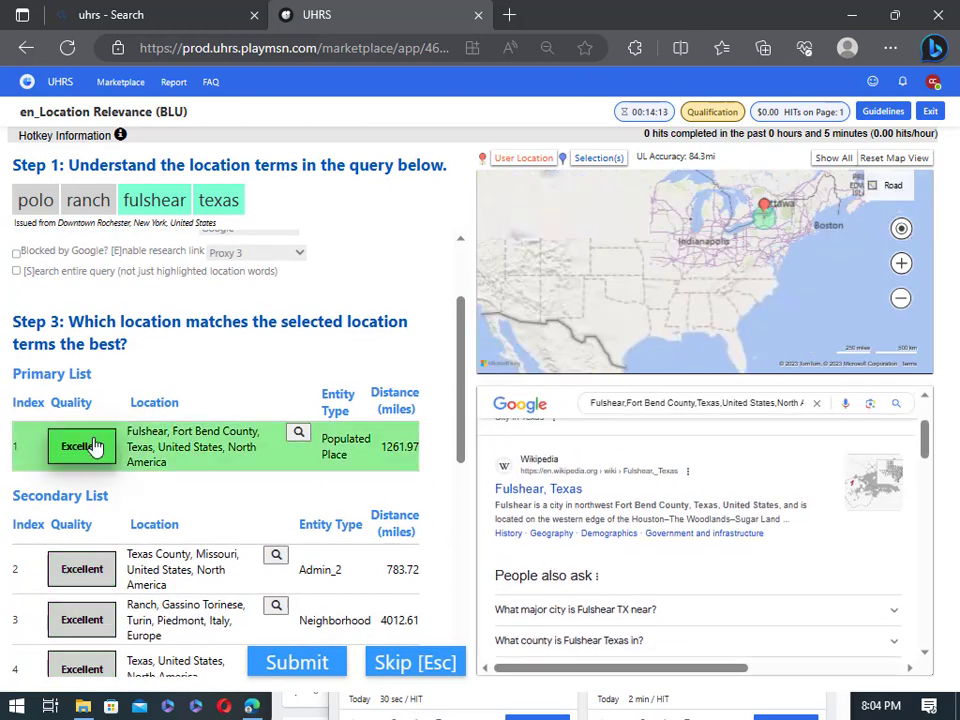
scroll(285, 510, "down", 1)
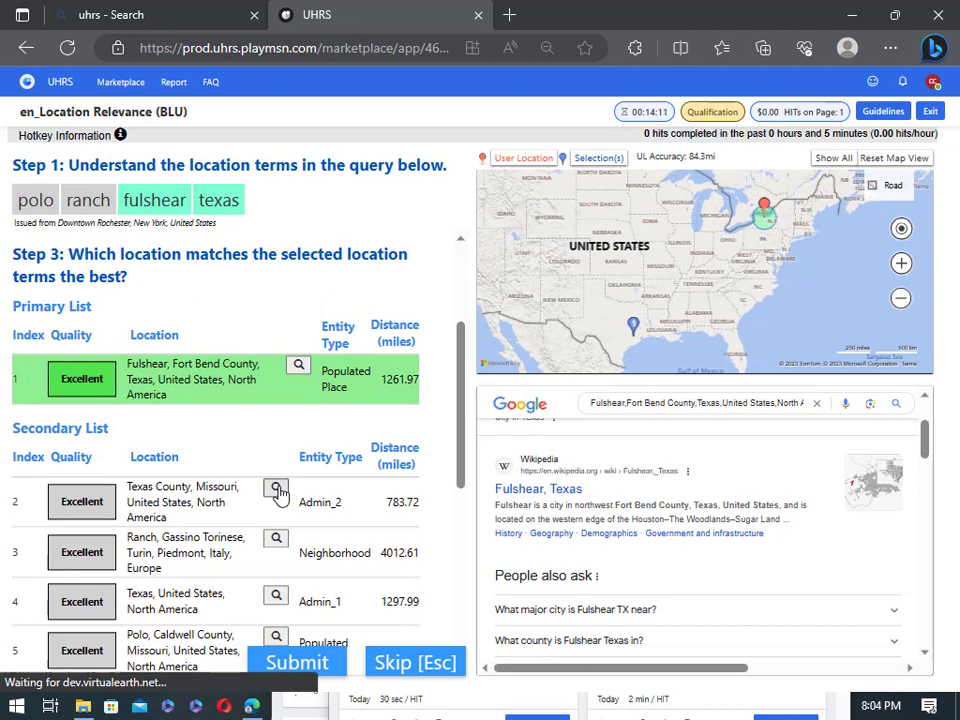
left_click(278, 490)
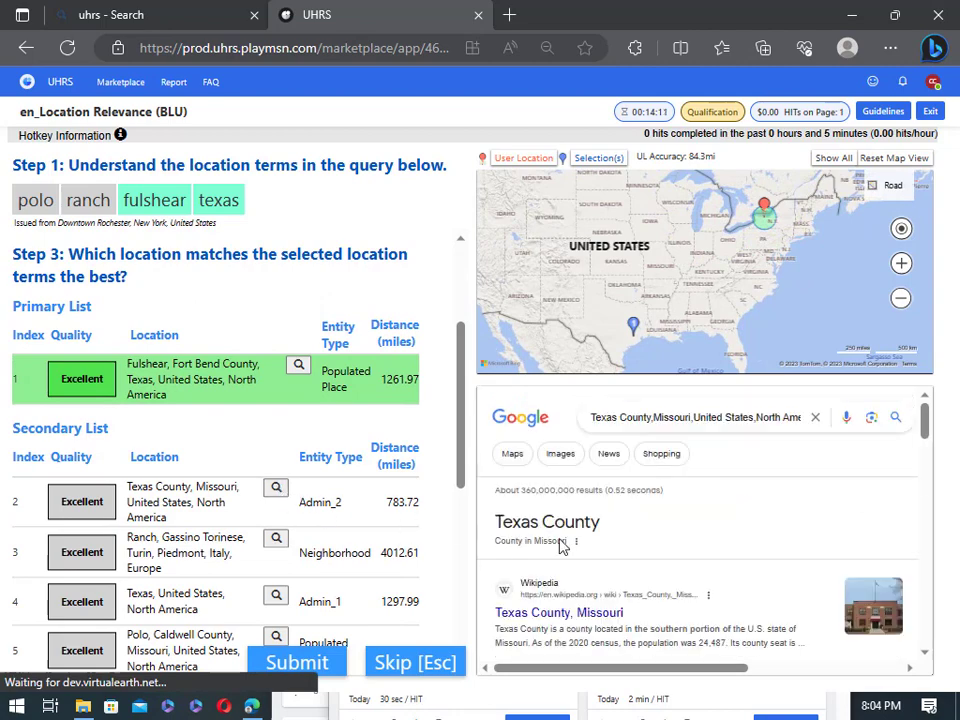
left_click(272, 541)
scroll(681, 568, "down", 2)
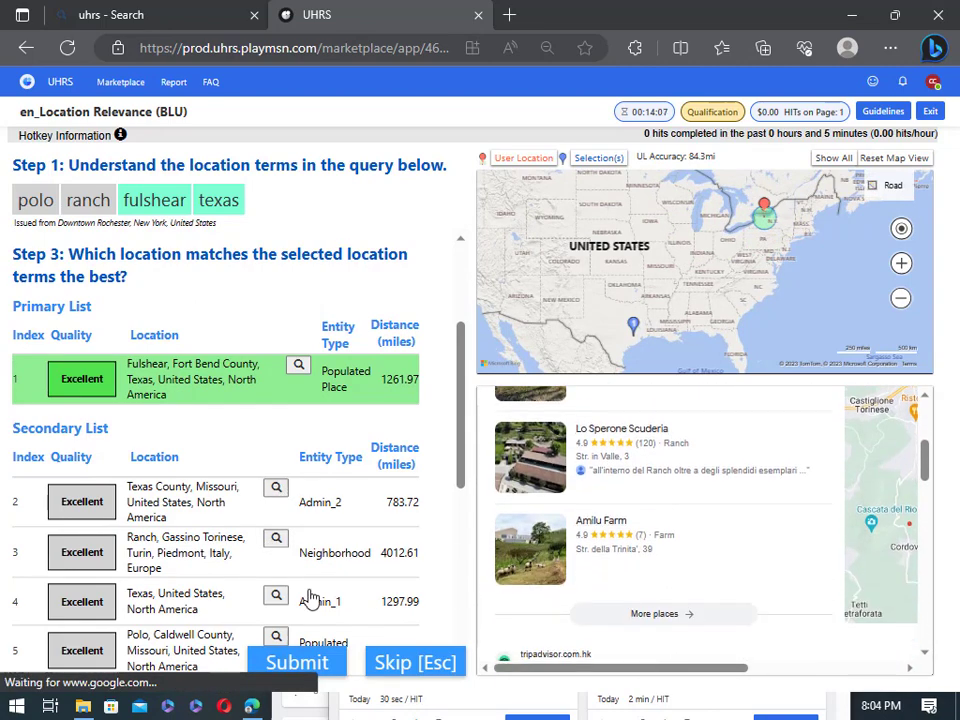
Check the remaining Secondary List locations, answer the query-word problems question, and submit the polo ranch judgment
scroll(58, 567, "down", 3)
scroll(139, 525, "down", 1)
scroll(139, 514, "up", 4)
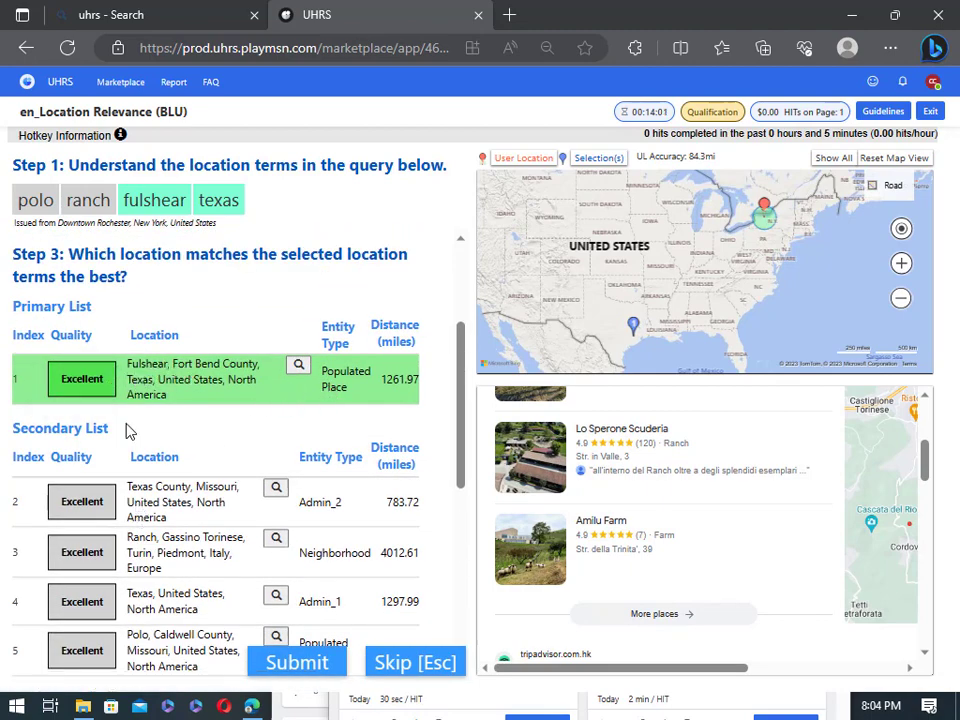
scroll(127, 430, "down", 3)
scroll(70, 566, "down", 1)
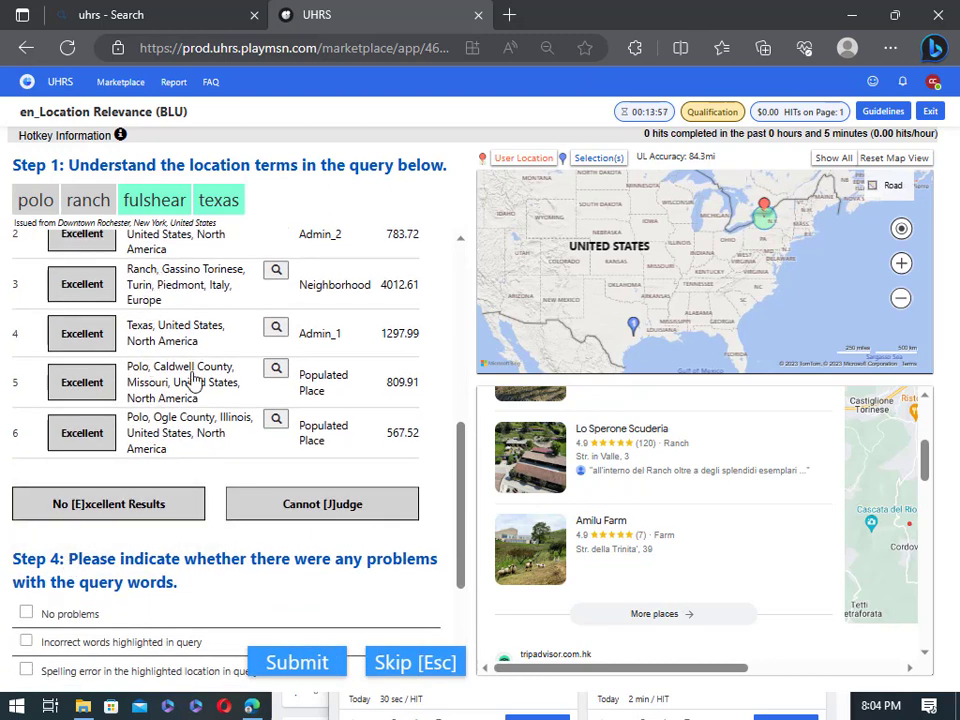
scroll(150, 448, "down", 3)
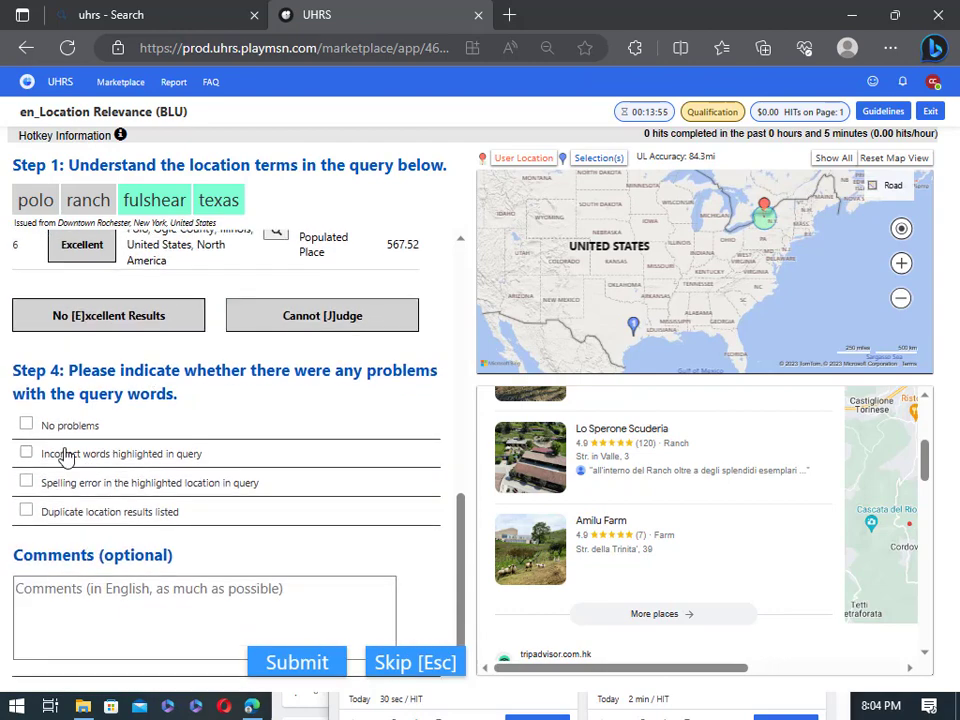
left_click(288, 664)
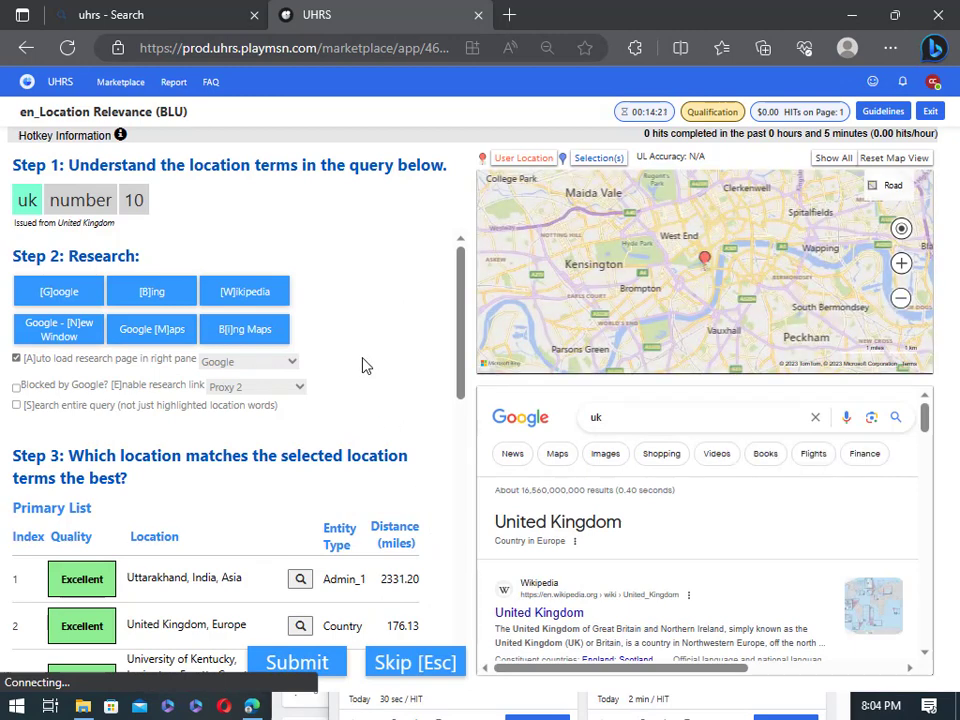
Review the Google results for uk, research United Kingdom, Europe, and rate that location as Excellent
scroll(436, 407, "down", 3)
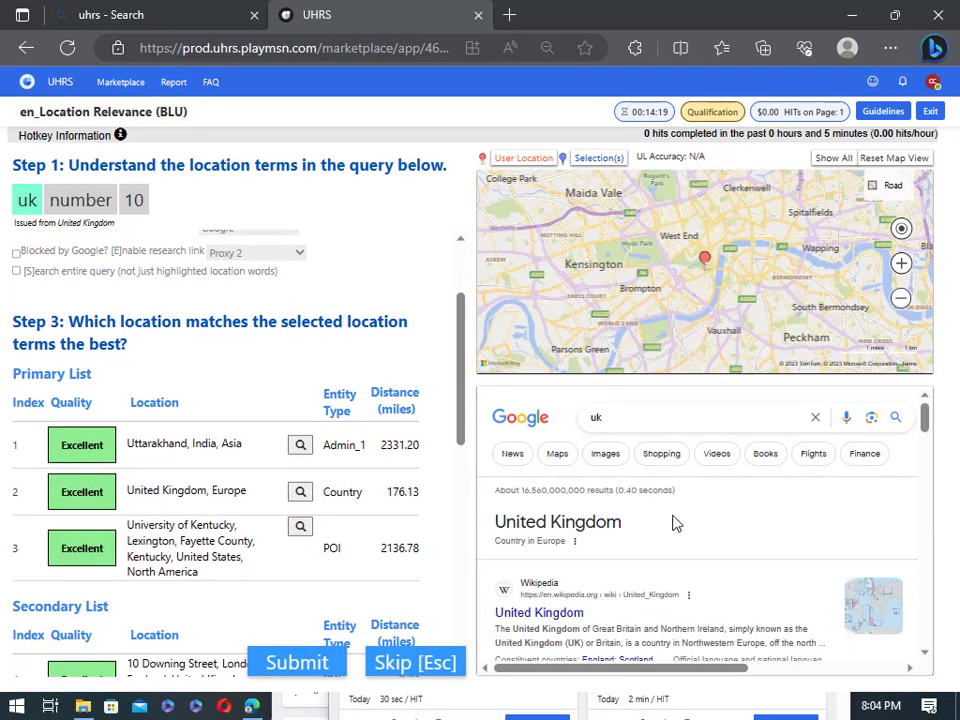
scroll(671, 521, "down", 1)
scroll(597, 516, "down", 2)
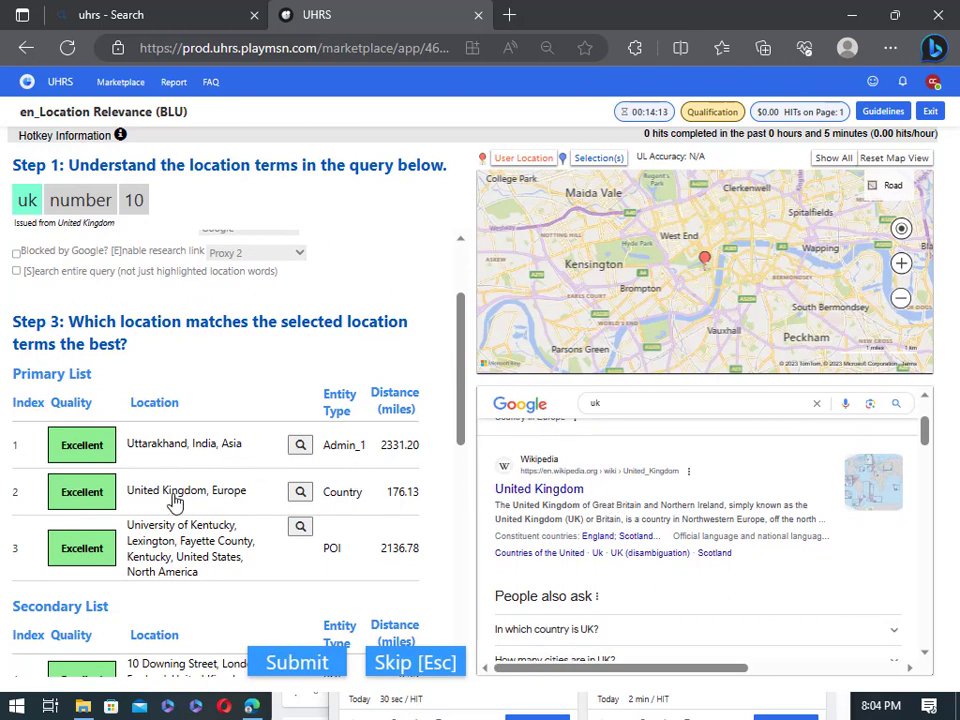
left_click(300, 497)
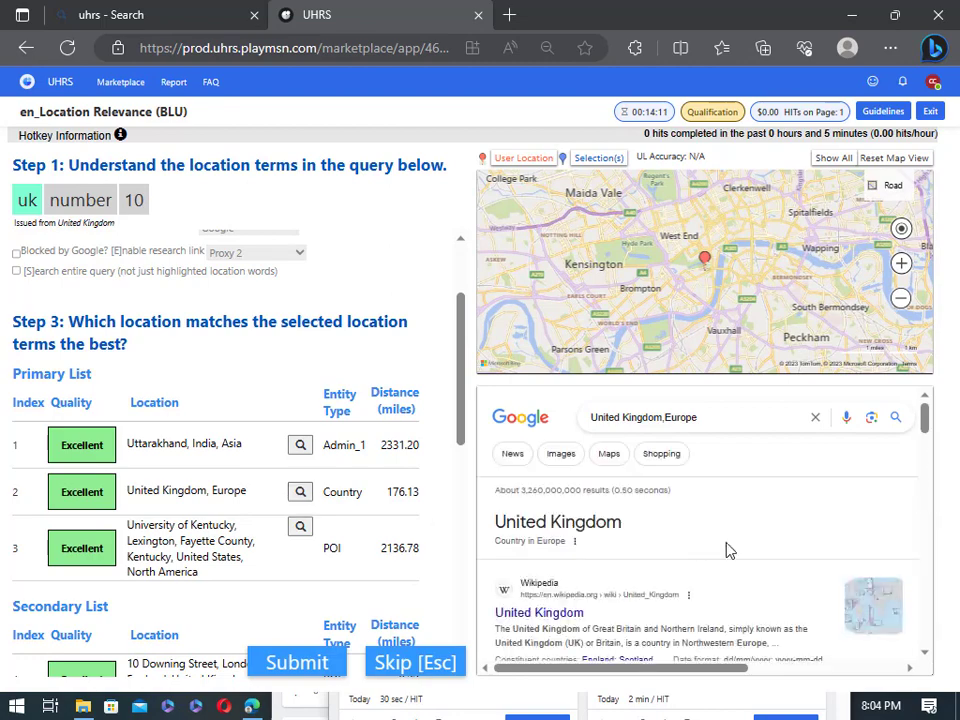
scroll(728, 551, "down", 2)
left_click(69, 490)
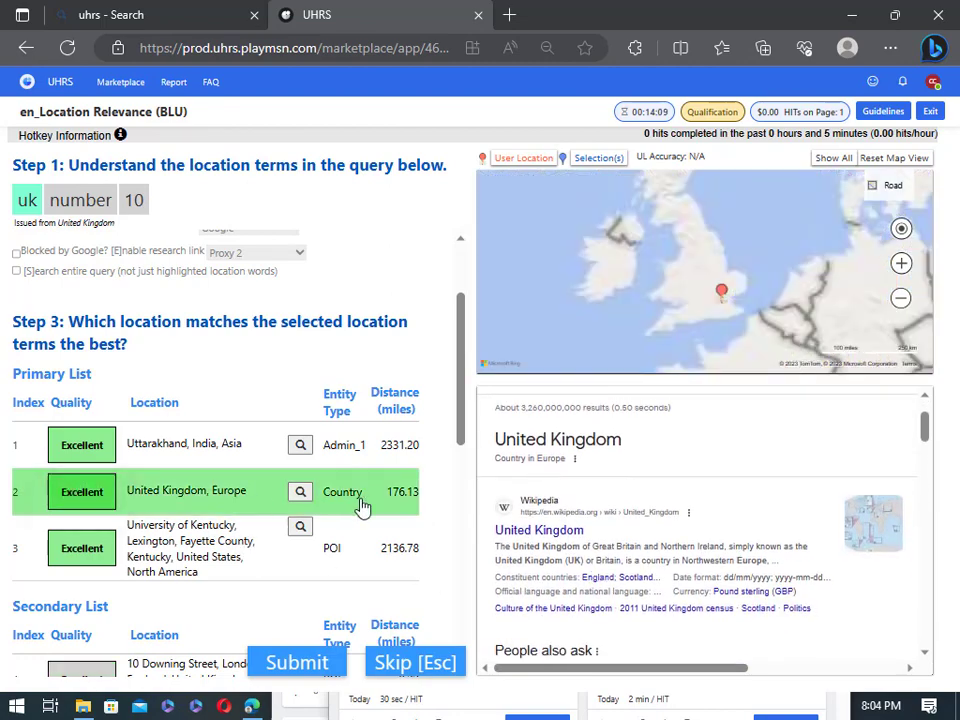
Research the Primary List location University of Kentucky, Lexington on Google for the uk number 10 query
scroll(185, 445, "down", 2)
left_click(300, 393)
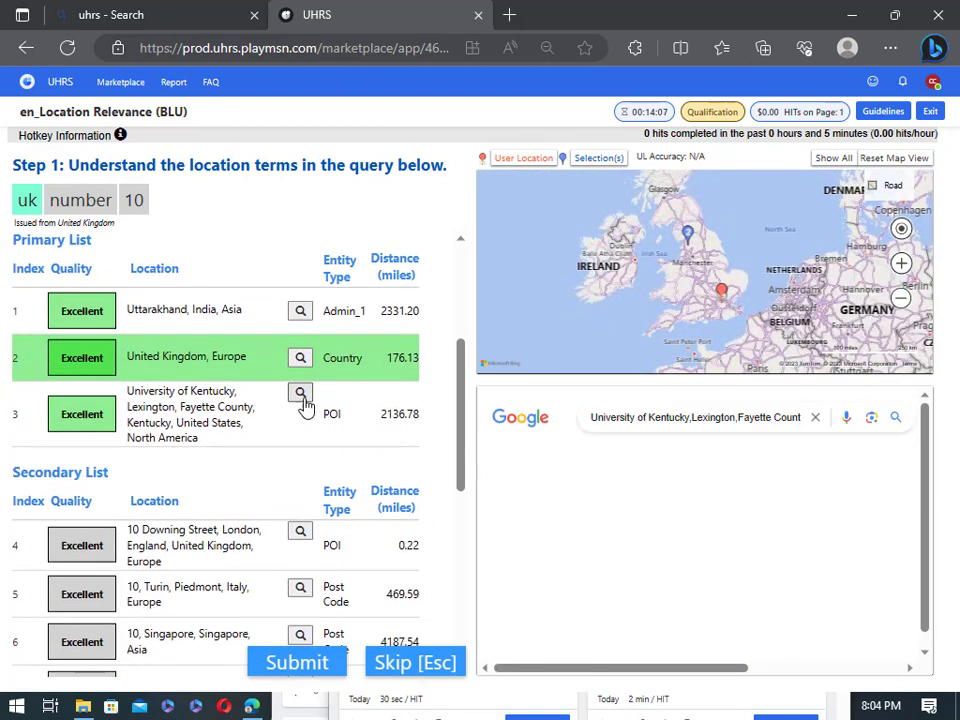
scroll(600, 500, "down", 1)
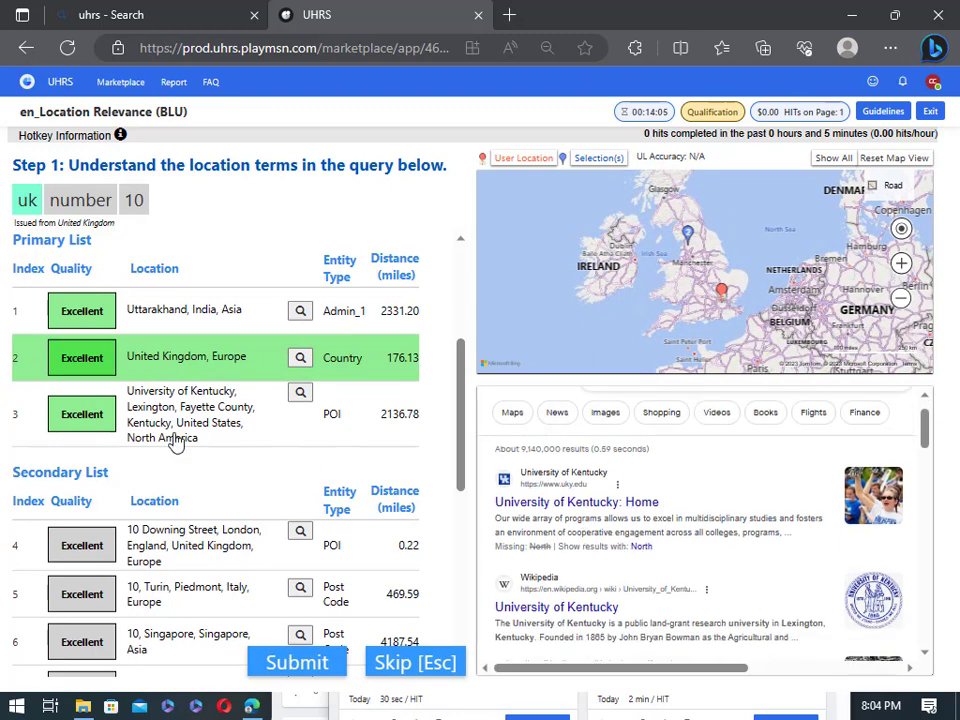
left_click(90, 316)
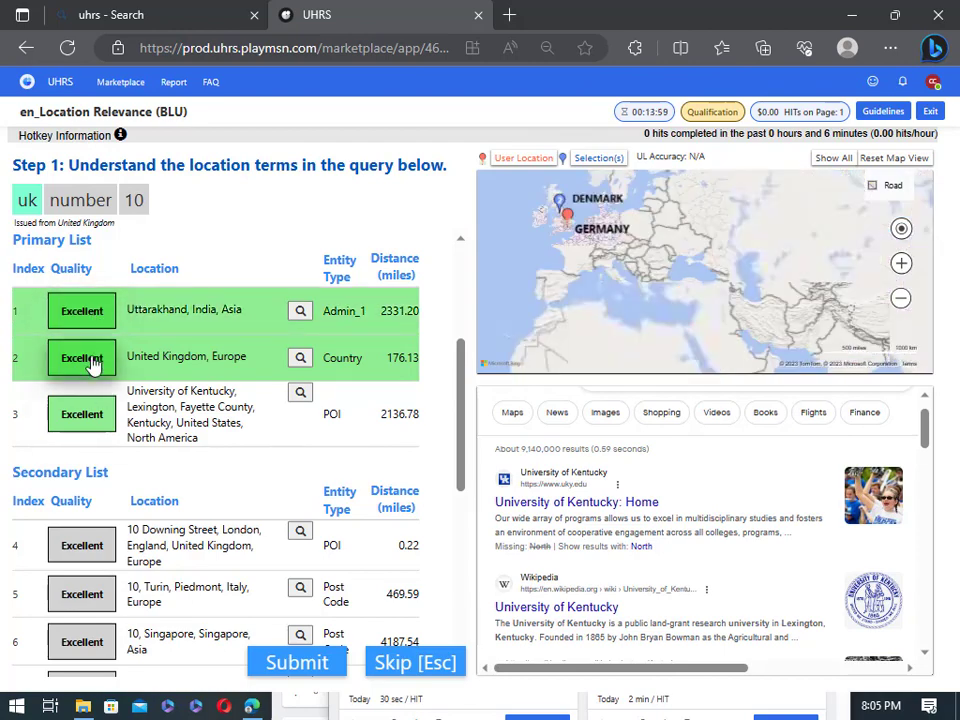
left_click(81, 414)
scroll(95, 540, "down", 3)
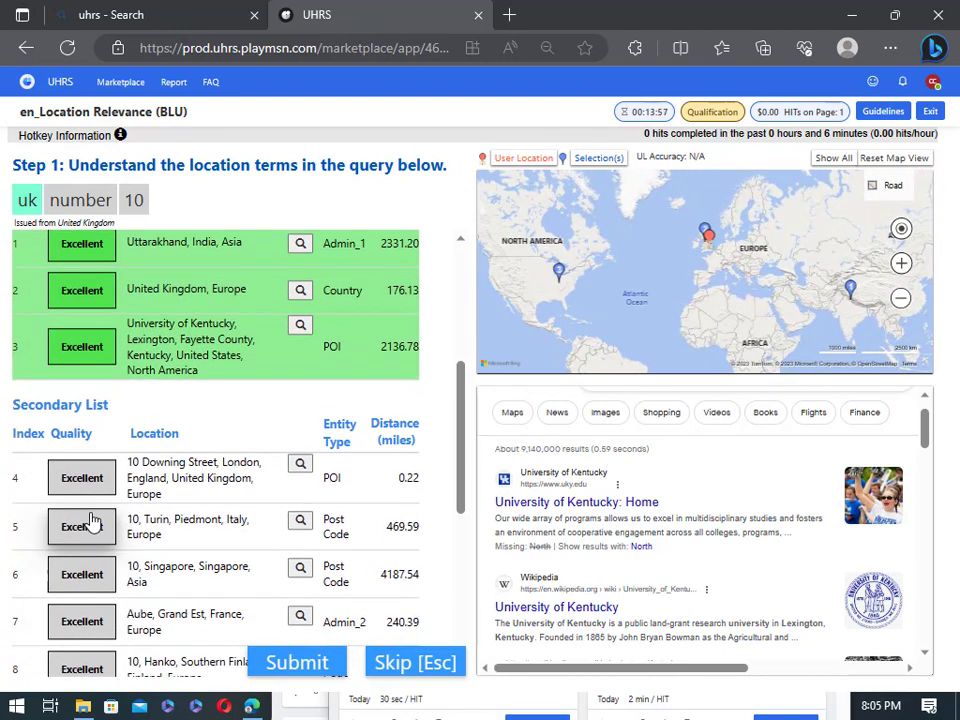
scroll(88, 540, "up", 3)
scroll(95, 570, "down", 3)
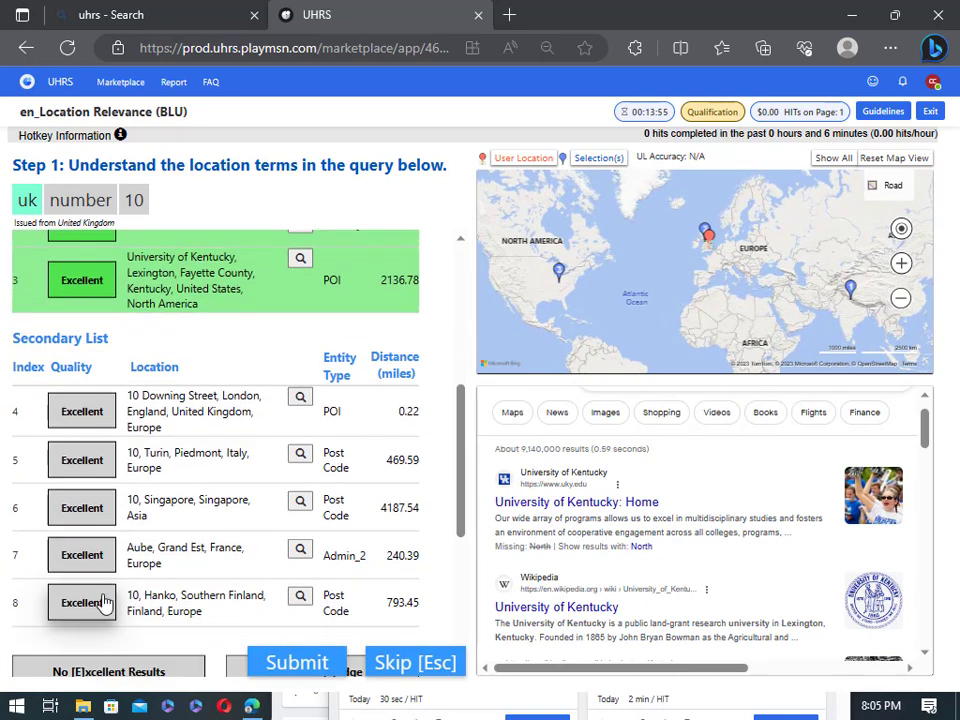
scroll(90, 600, "up", 4)
left_click(97, 503)
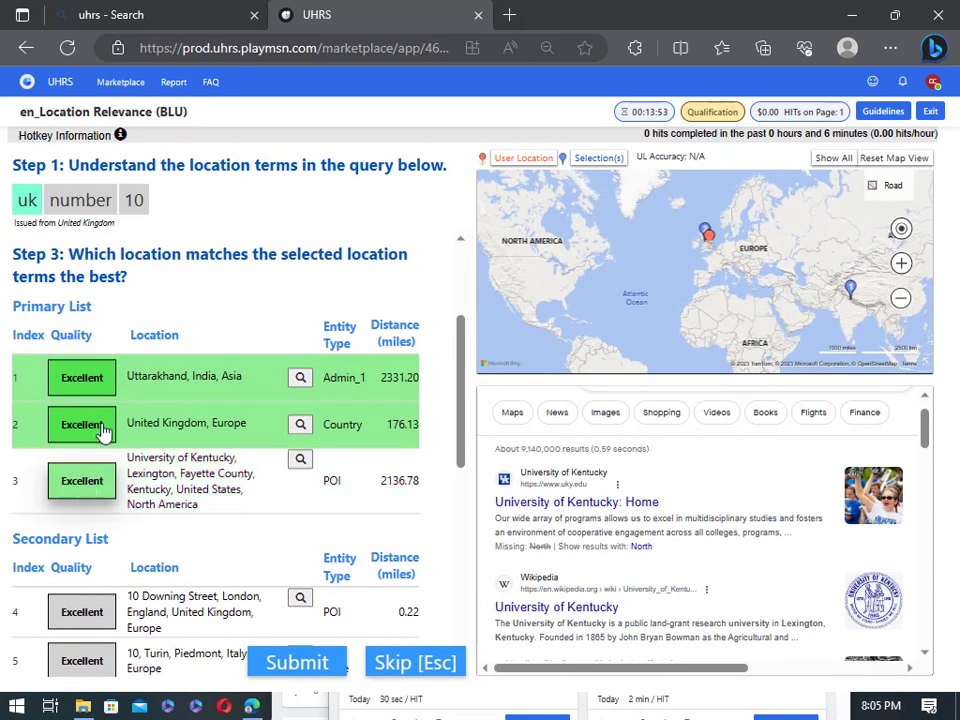
left_click(96, 379)
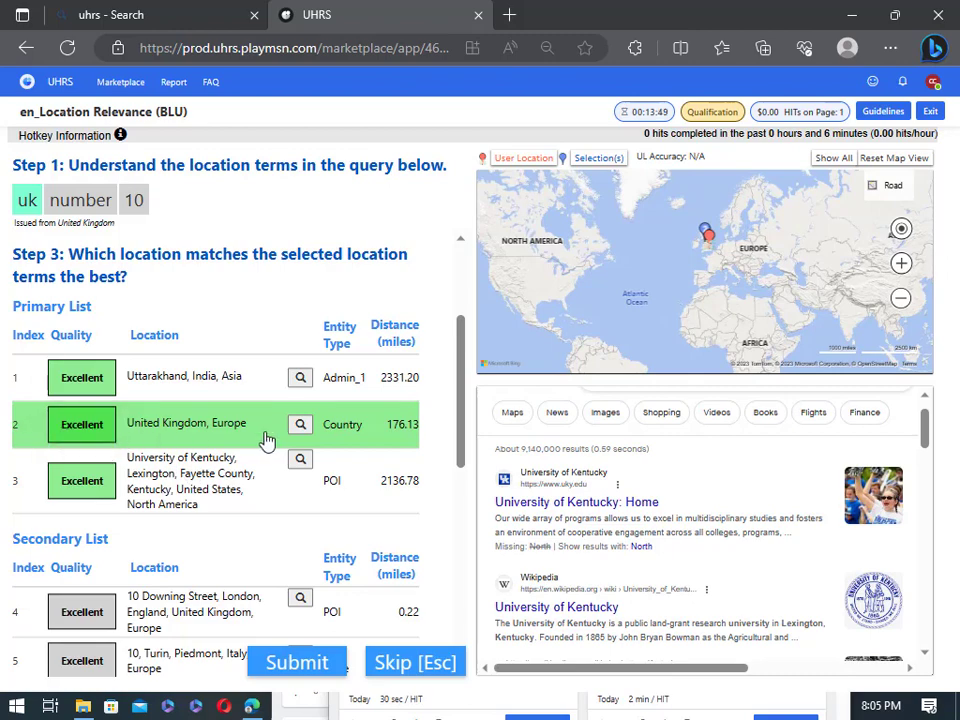
Answer the Step 4 question about location or query-word problems and submit the uk number 10 judgment
left_click(298, 664)
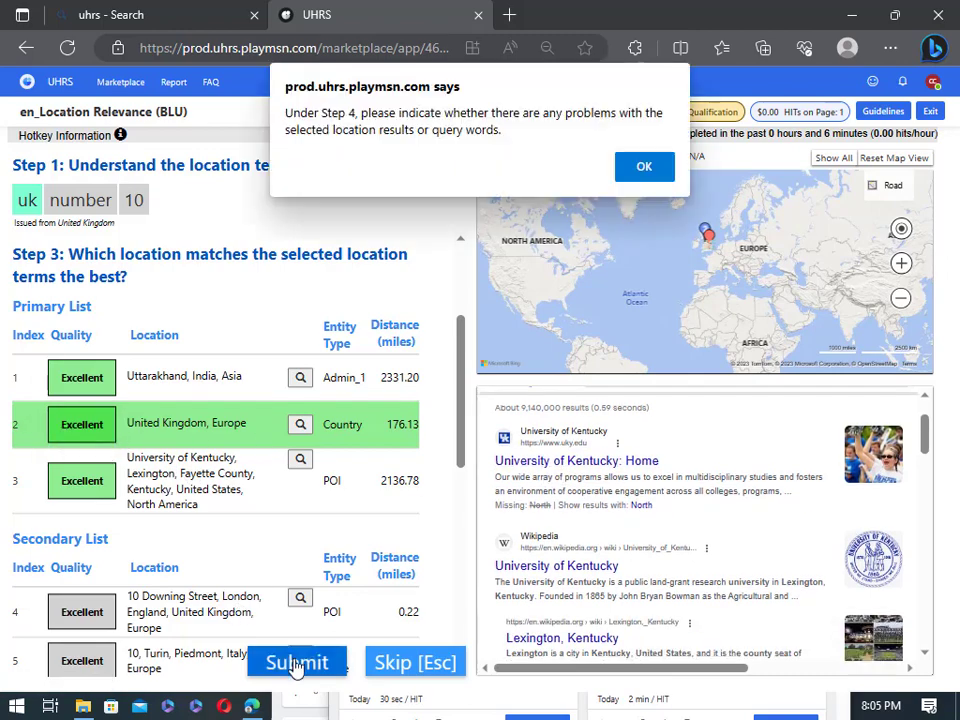
left_click(644, 167)
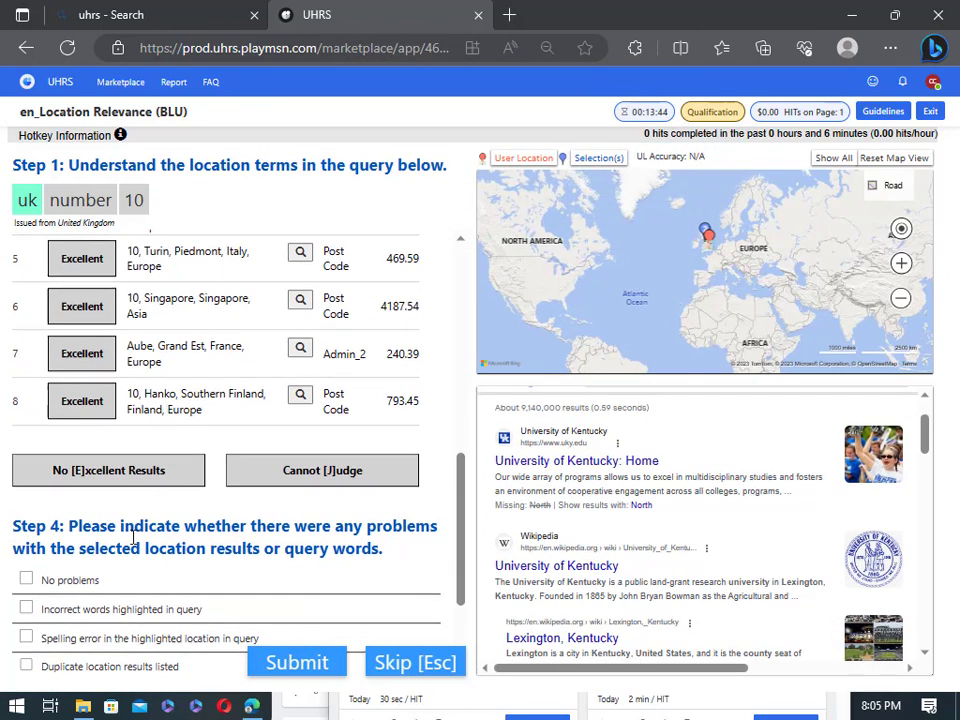
left_click(292, 670)
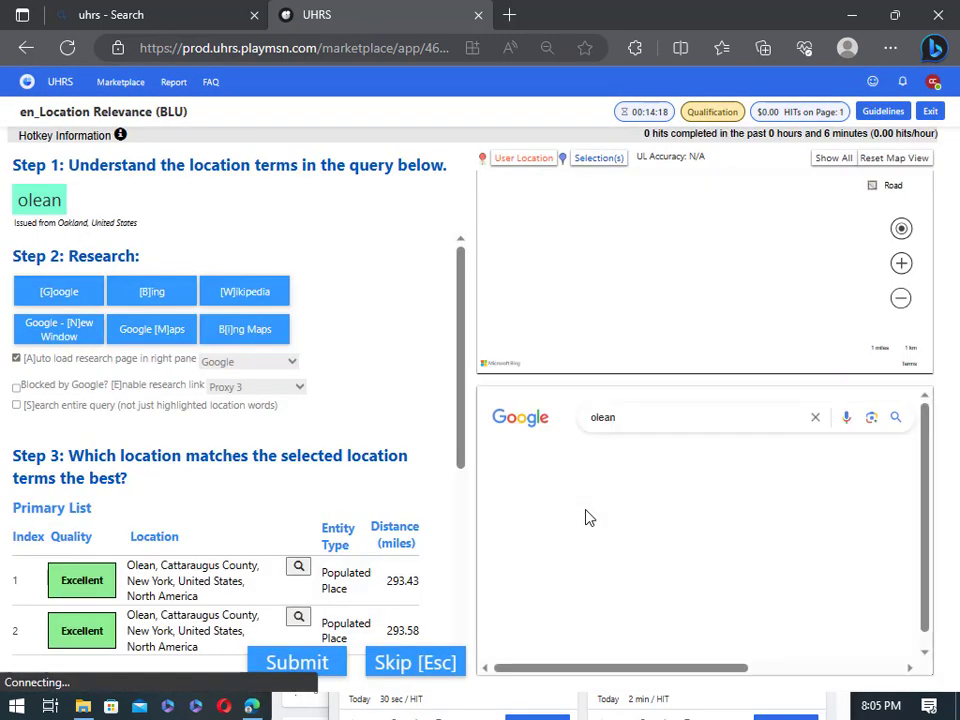
Review the Google results for olean to establish which place the query refers to
scroll(440, 485, "down", 1)
scroll(524, 545, "down", 3)
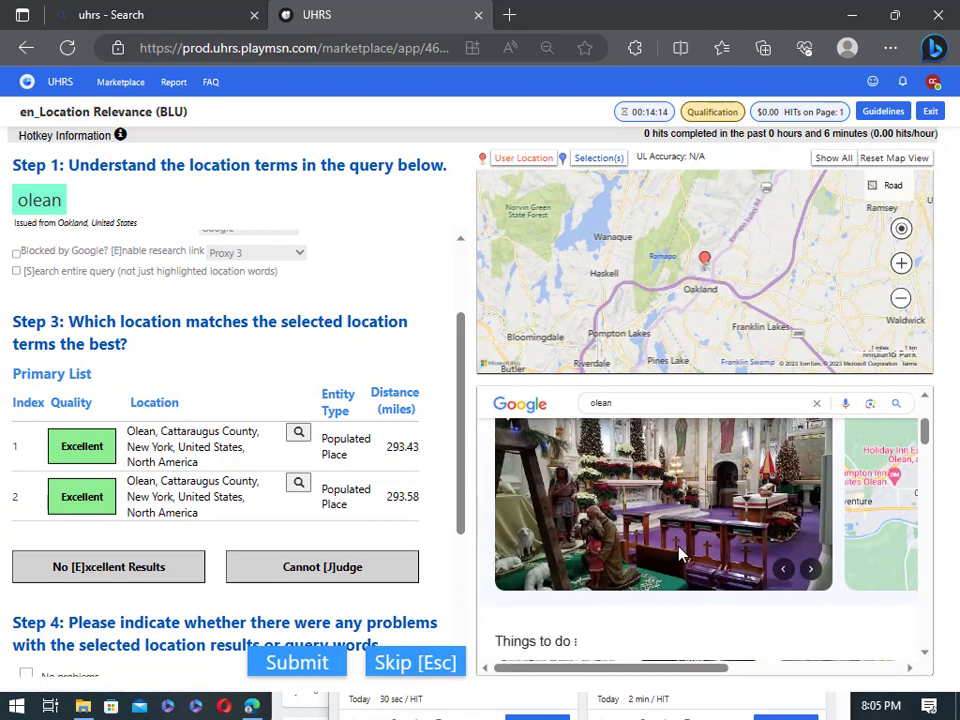
scroll(660, 528, "down", 3)
scroll(657, 534, "up", 3)
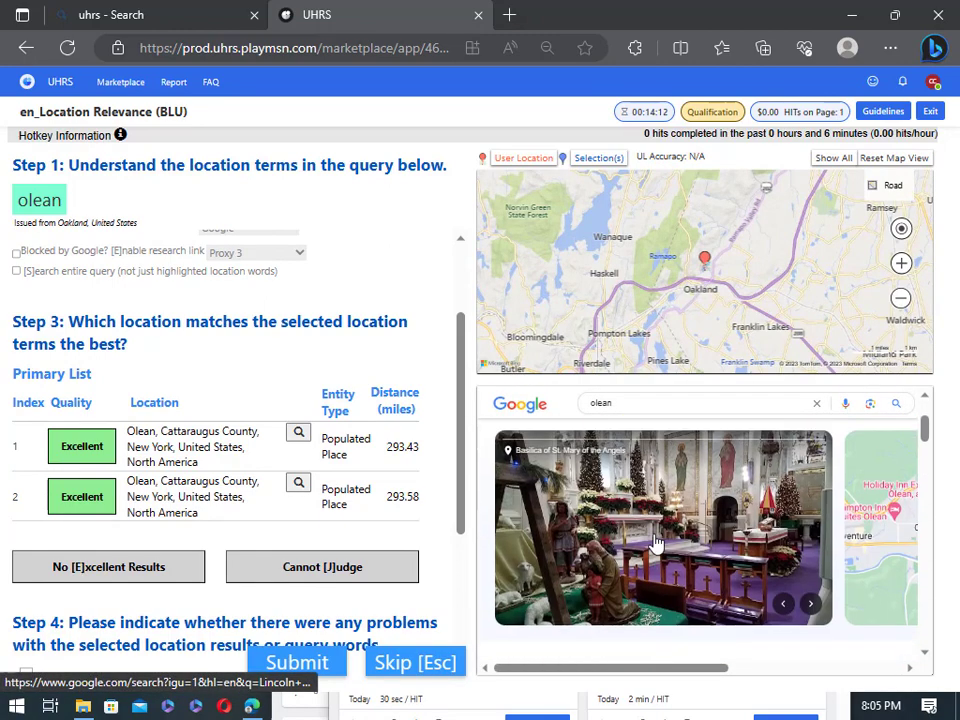
scroll(546, 585, "down", 3)
scroll(545, 586, "down", 3)
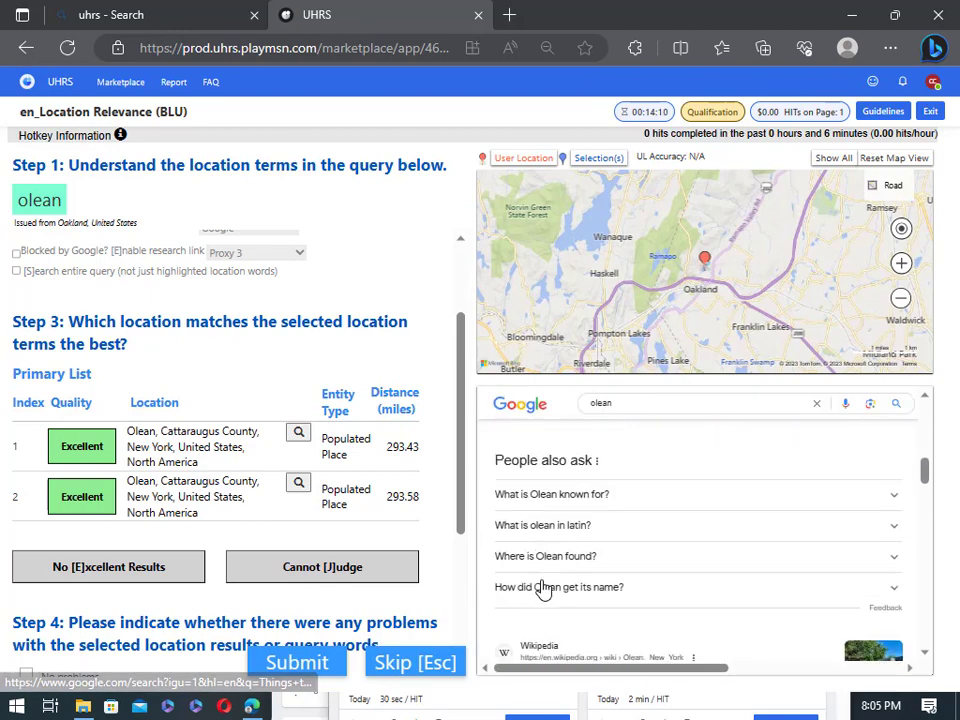
scroll(544, 592, "down", 3)
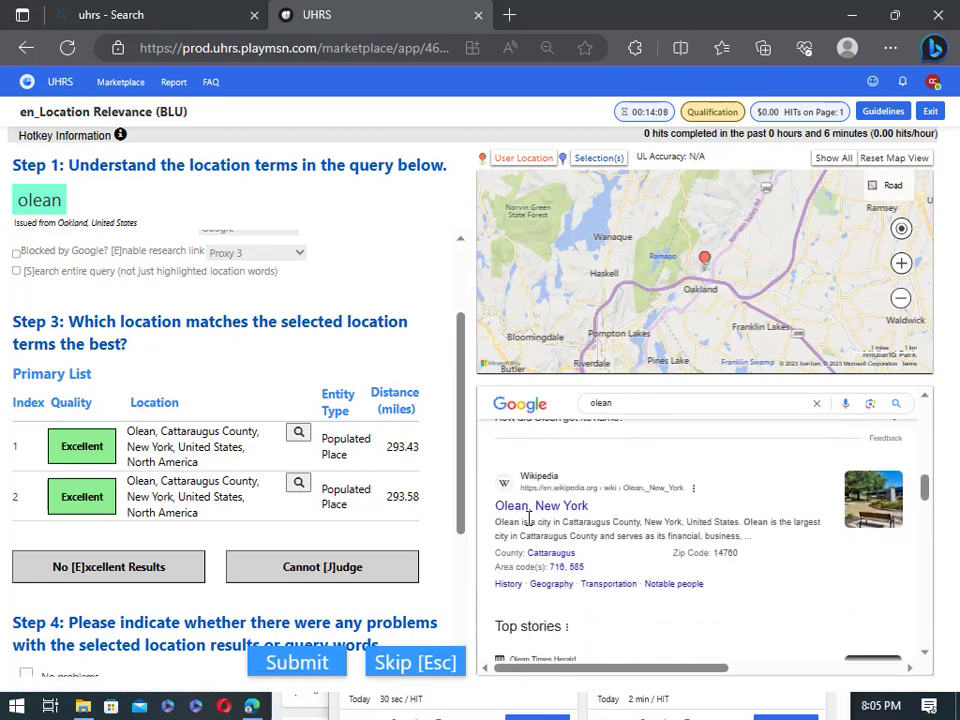
Research both Olean, Cattaraugus County entries in the Primary List on Google and rate each as Excellent
left_click(298, 431)
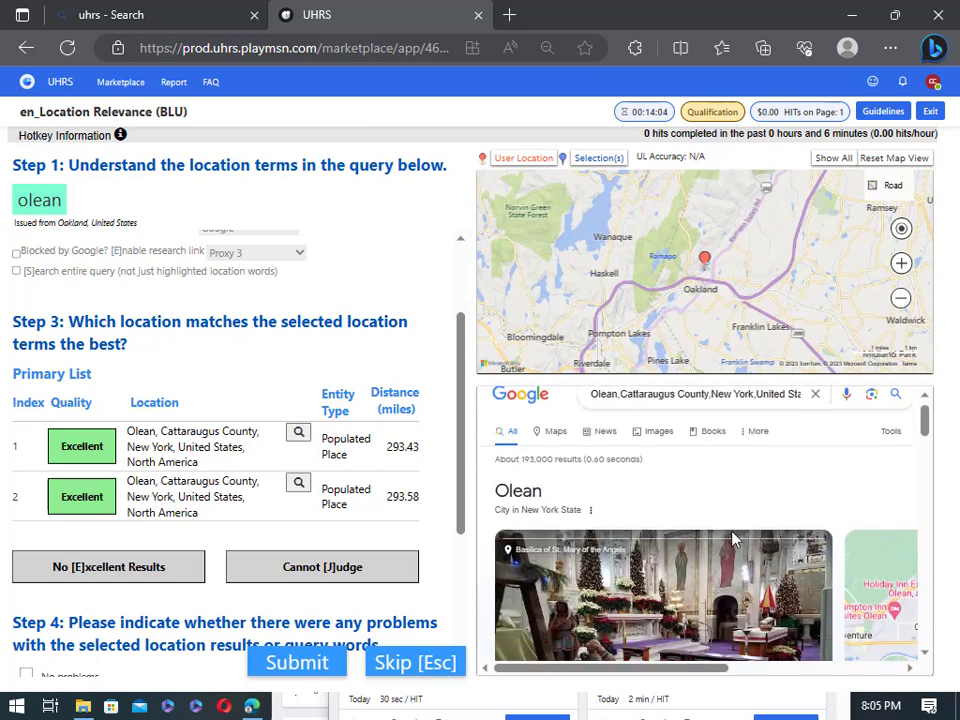
scroll(712, 518, "down", 5)
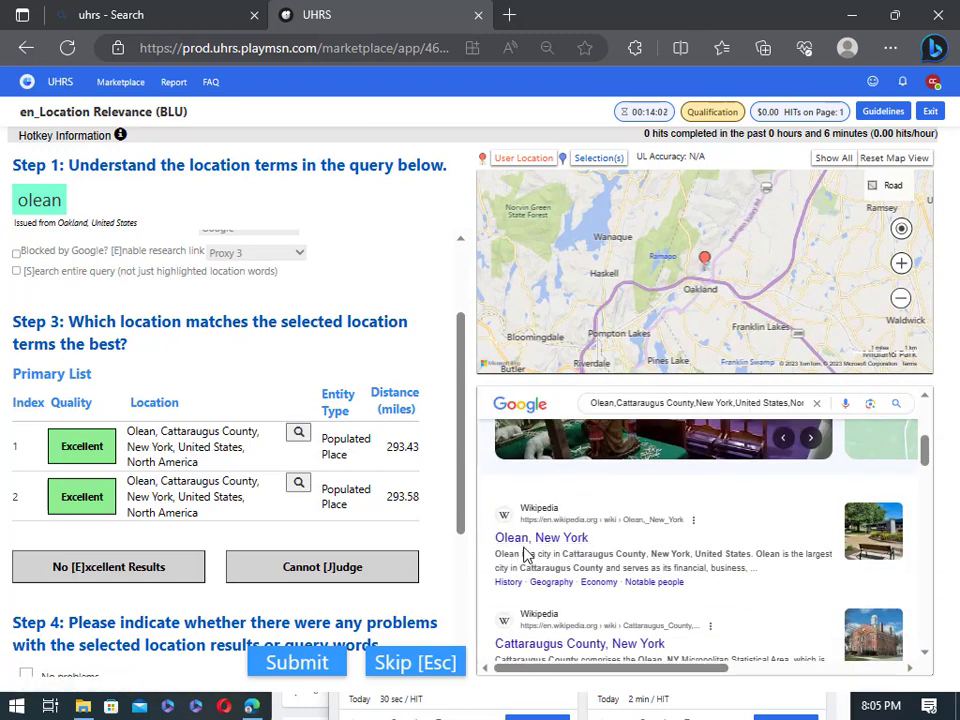
left_click(95, 455)
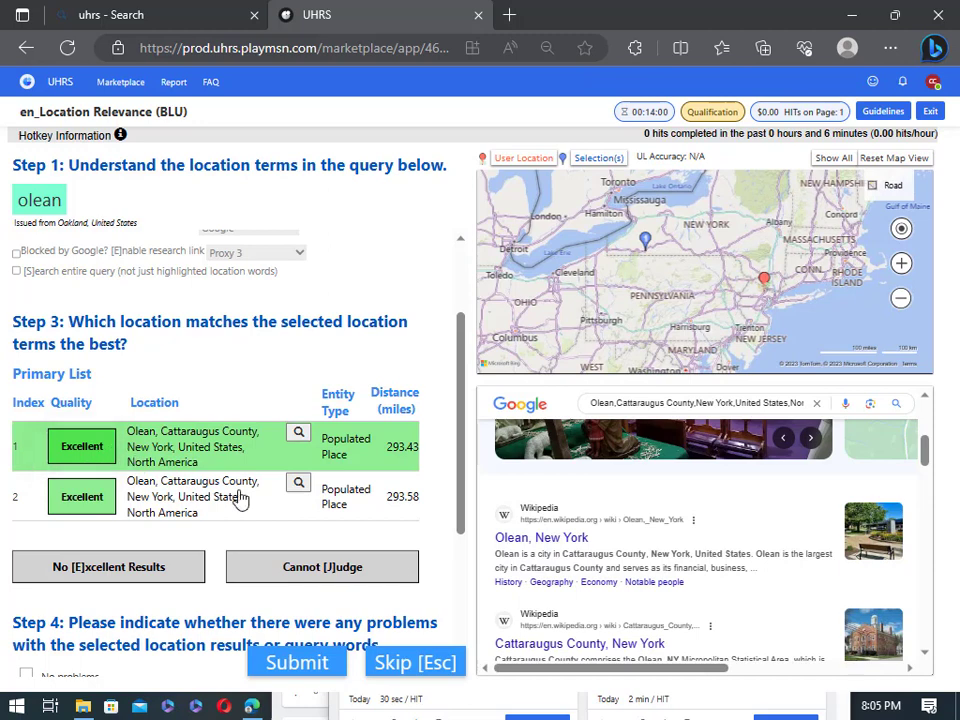
left_click(298, 483)
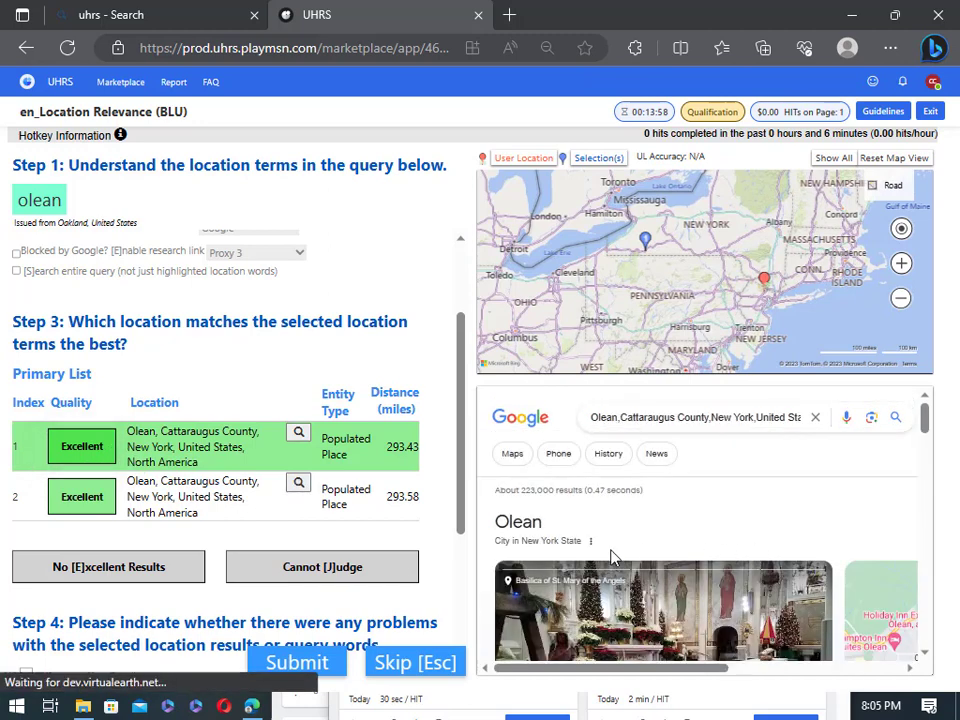
scroll(610, 561, "down", 5)
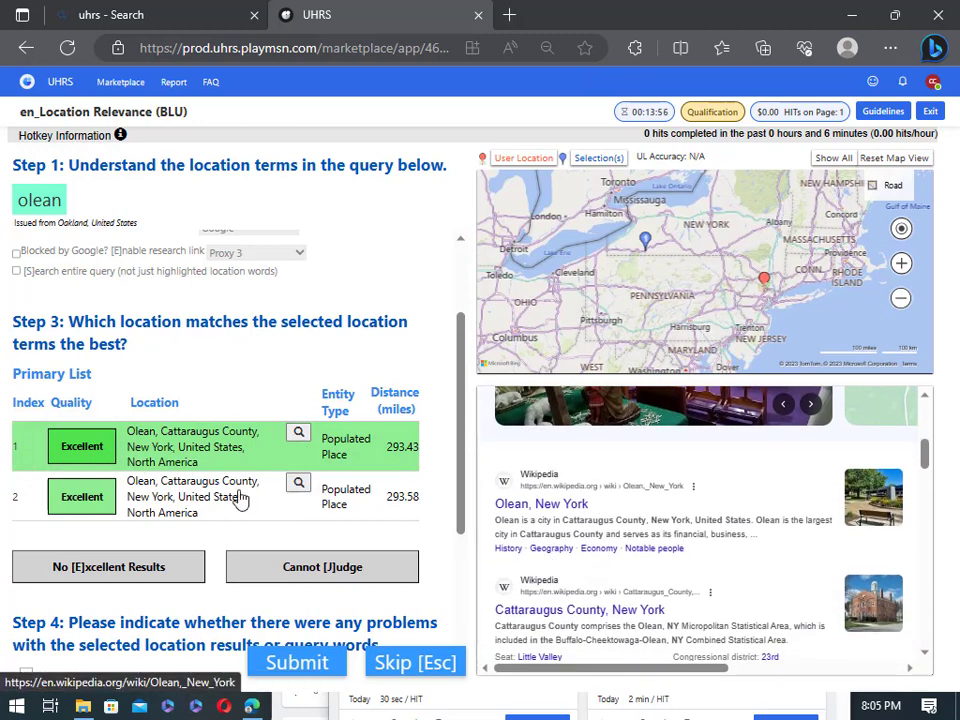
left_click(66, 498)
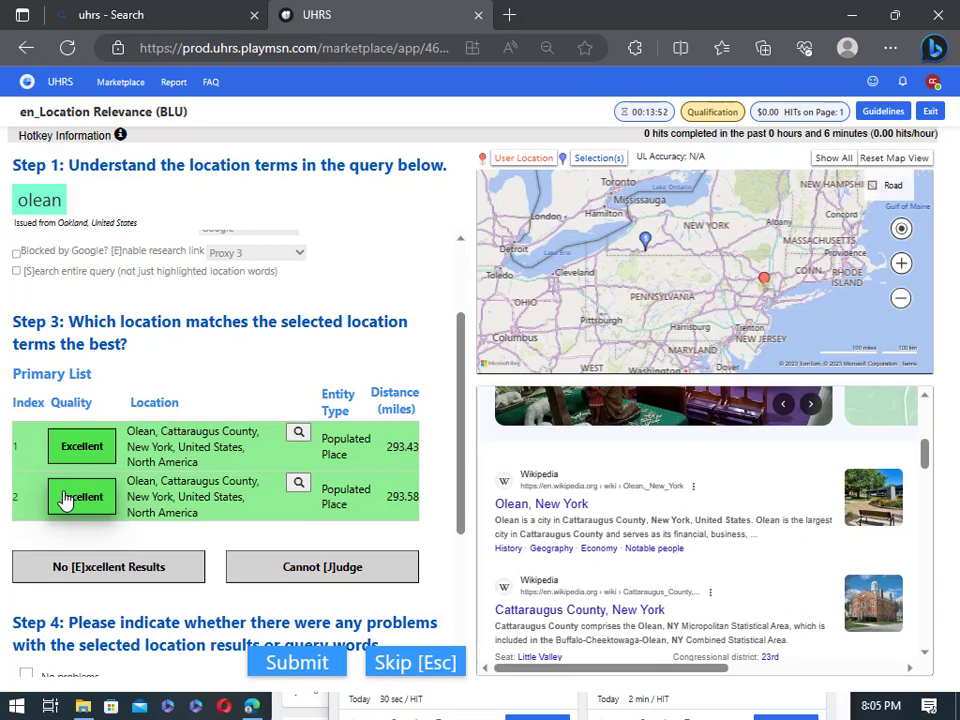
Mark No problems for the olean query and submit the judgment
scroll(40, 640, "down", 1)
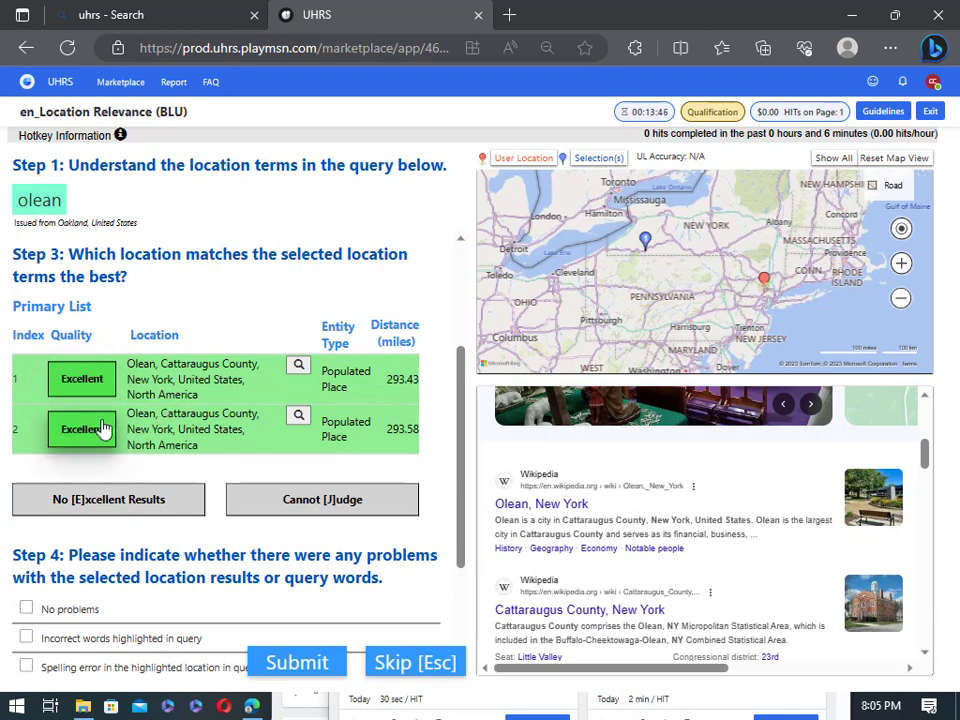
scroll(82, 435, "down", 3)
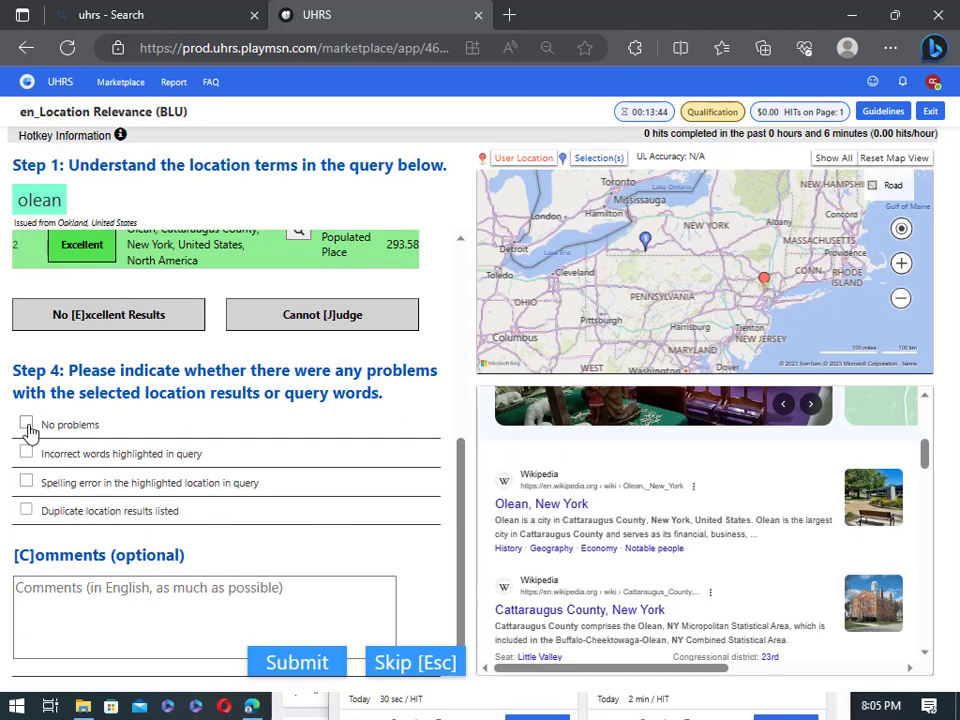
left_click(26, 422)
left_click(313, 667)
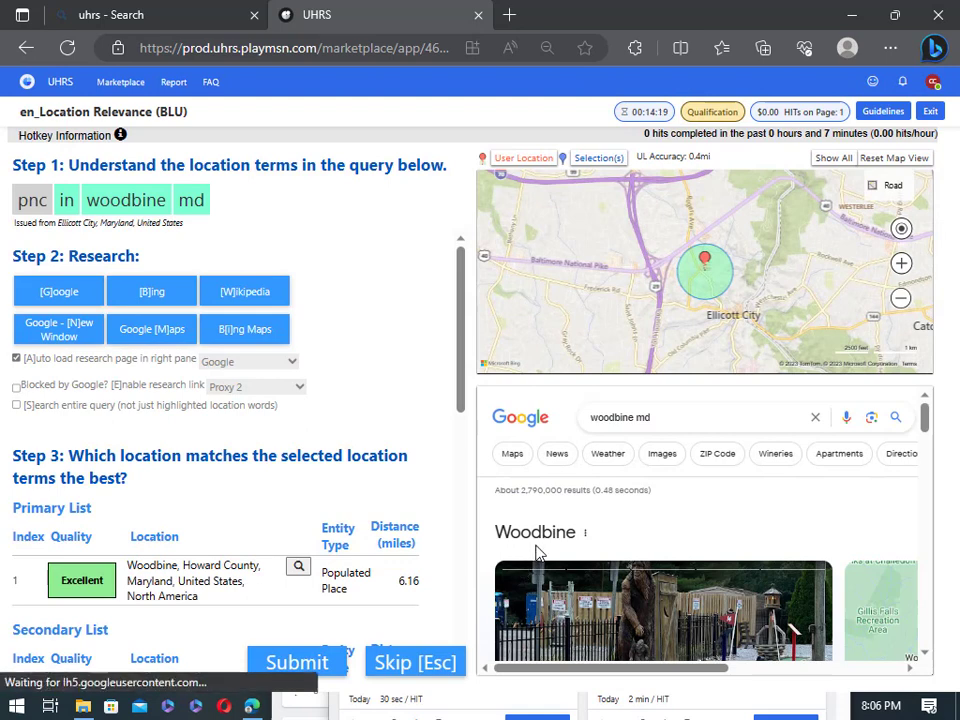
Review the Google results for woodbine md to establish which place the query refers to
scroll(550, 552, "down", 1)
scroll(557, 552, "down", 2)
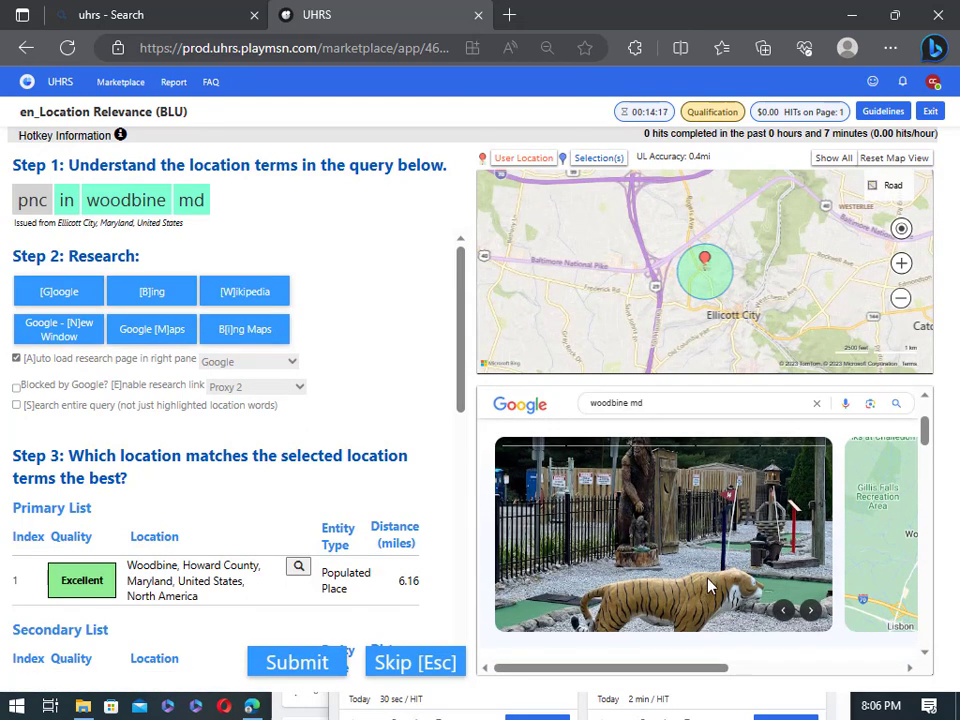
scroll(707, 585, "down", 8)
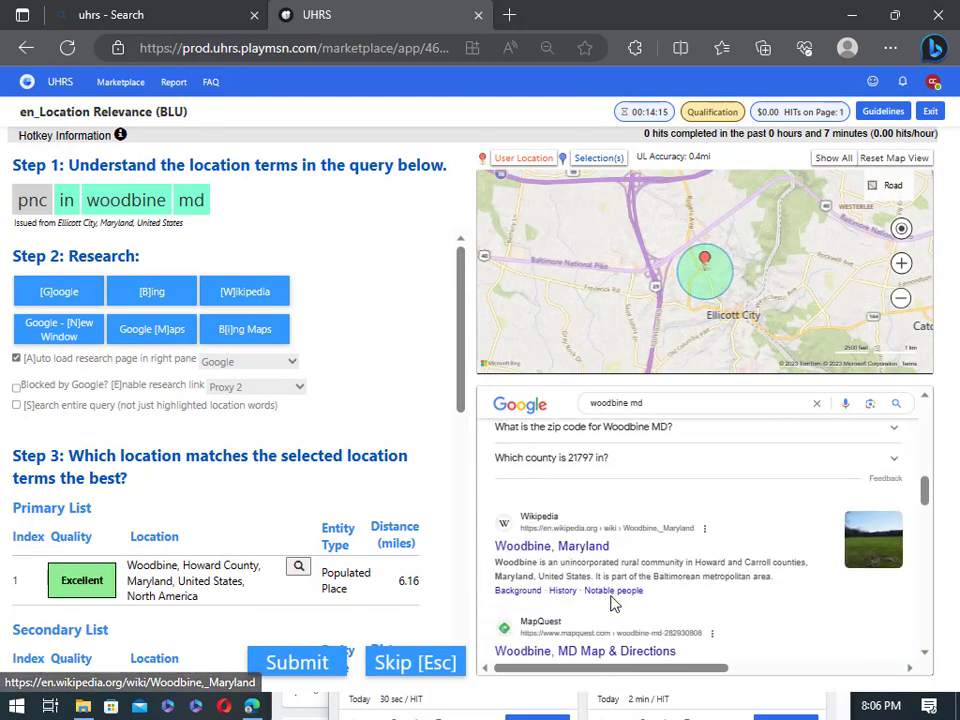
scroll(613, 603, "down", 1)
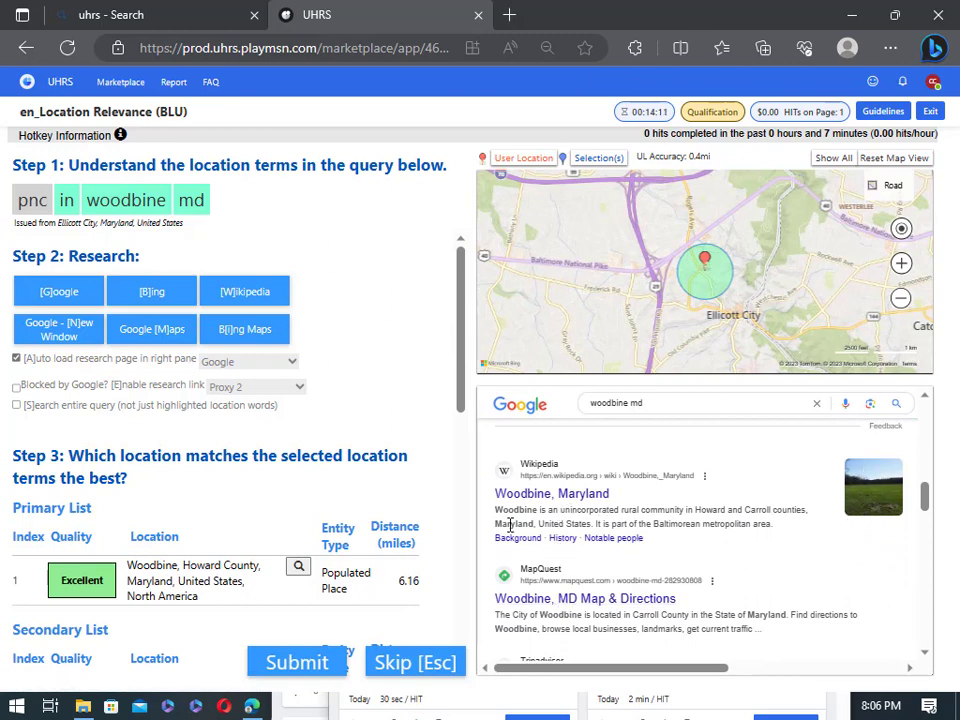
scroll(619, 548, "up", 5)
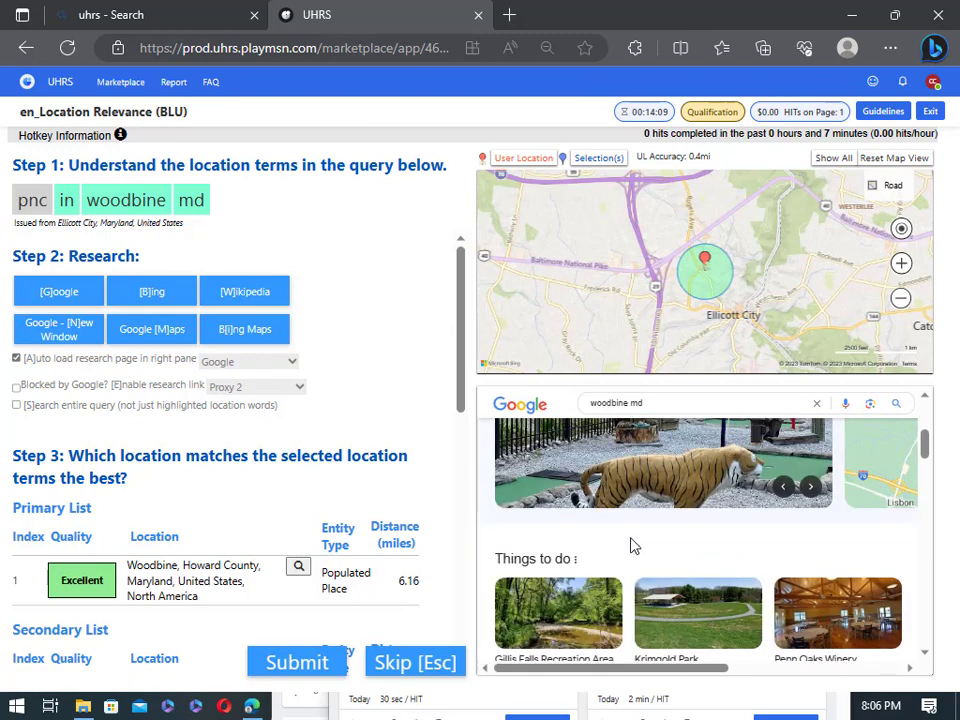
scroll(660, 530, "up", 3)
scroll(681, 578, "down", 2)
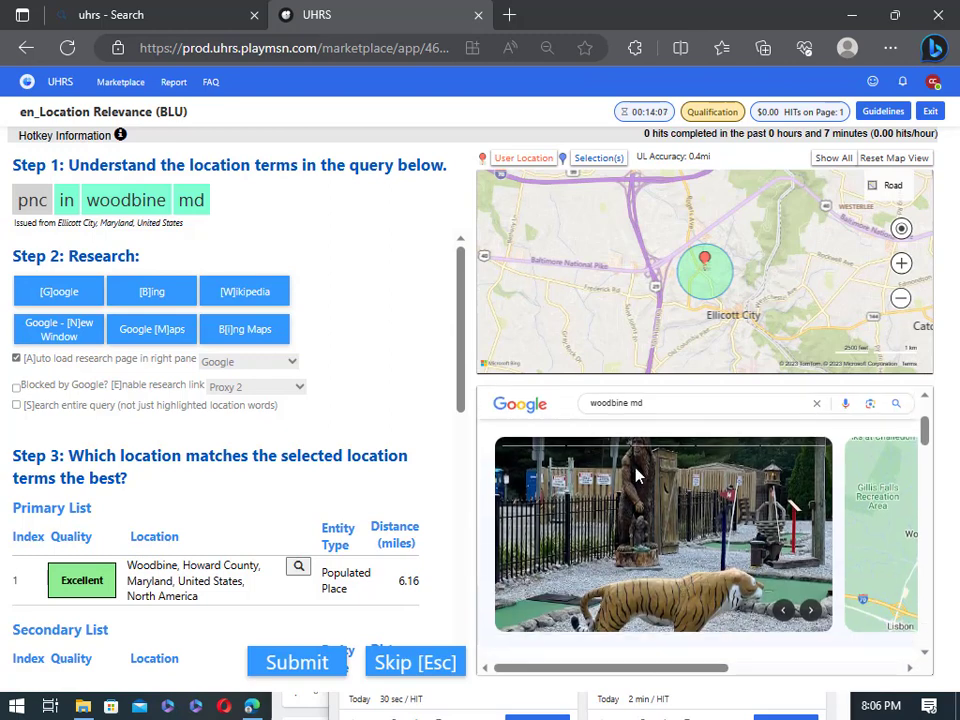
Research the Primary List entry Woodbine, Howard County, Maryland on Google and rate it as Excellent
scroll(206, 546, "down", 2)
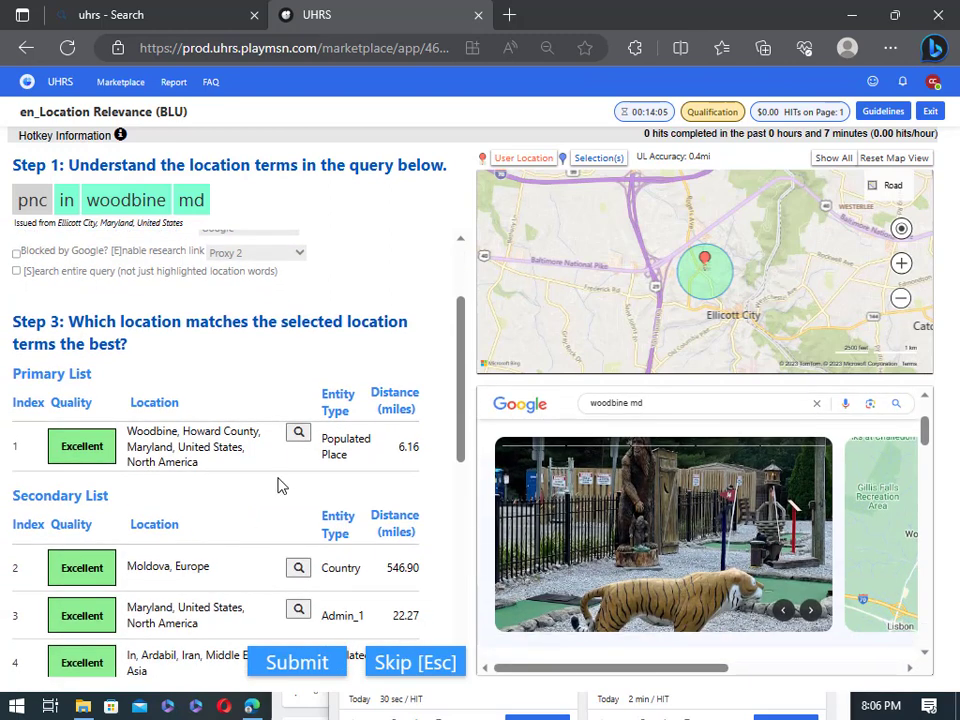
left_click(299, 434)
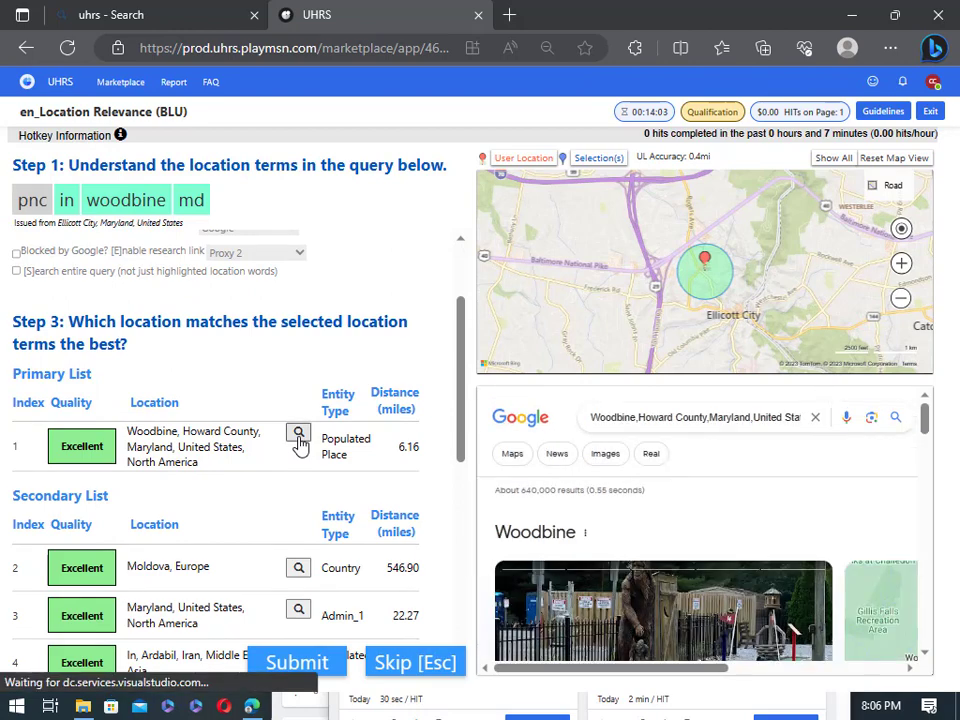
scroll(591, 521, "down", 2)
left_click(100, 452)
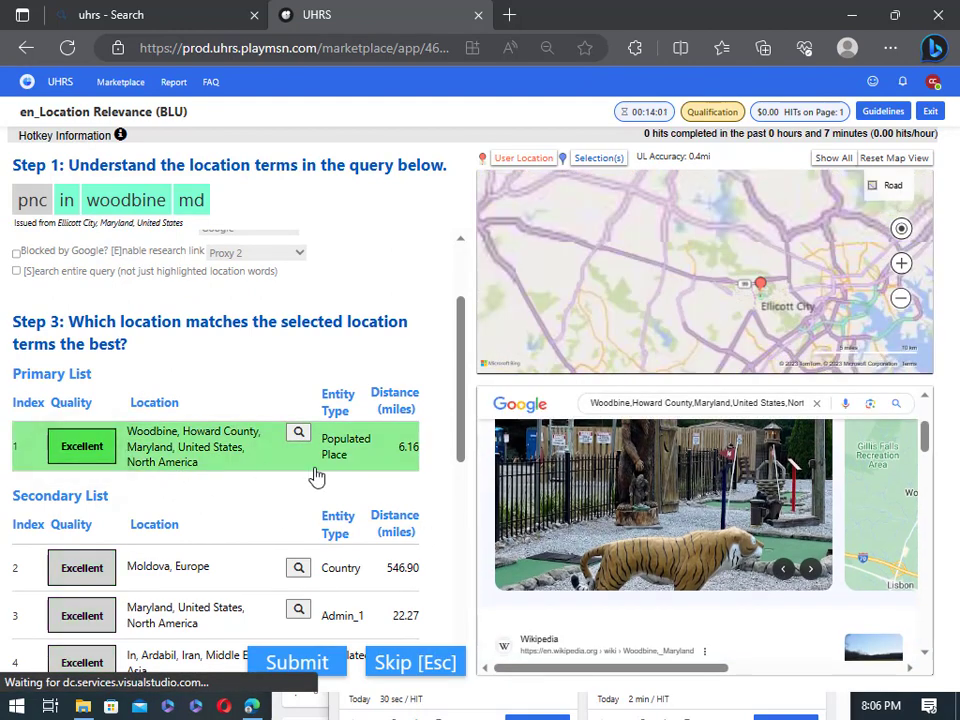
Mark No problems for the pnc in woodbine md query and submit the judgment
scroll(317, 476, "down", 3)
scroll(52, 492, "down", 3)
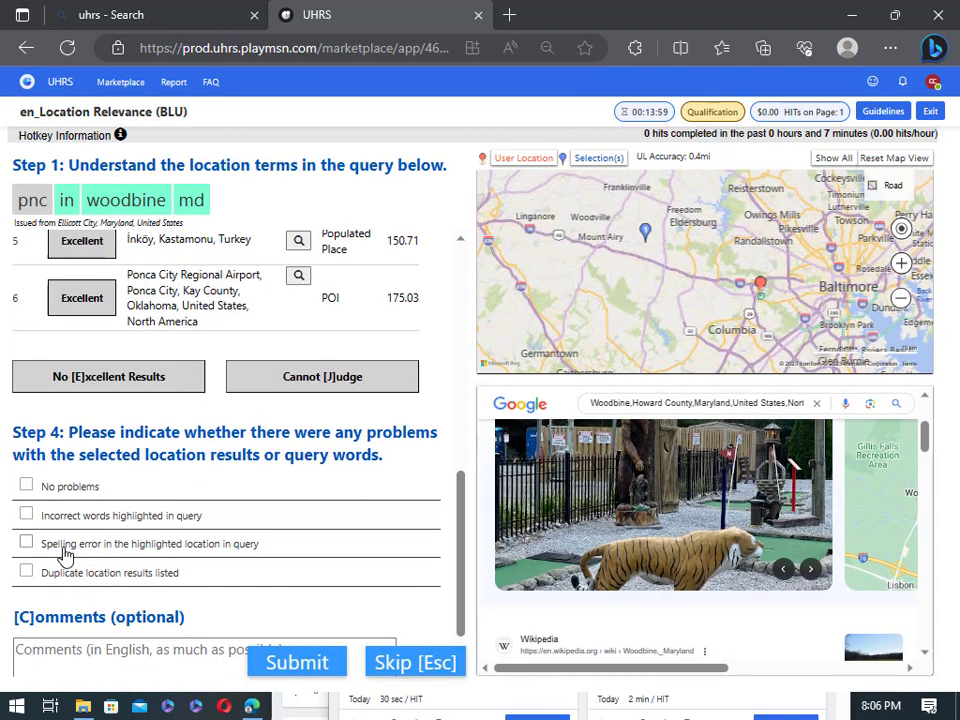
left_click(26, 486)
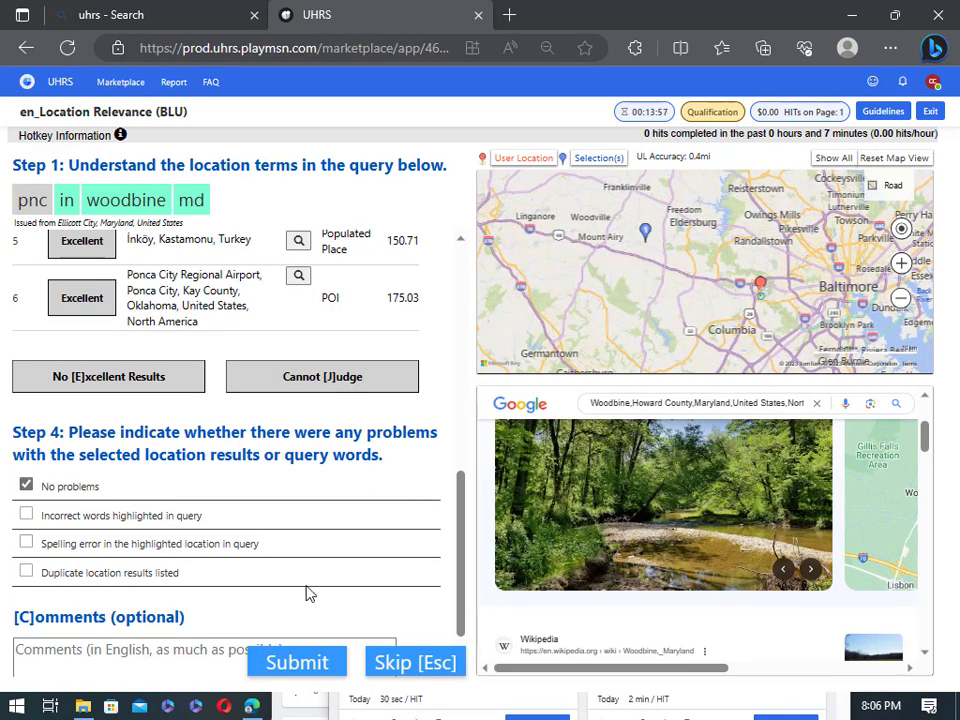
left_click(300, 664)
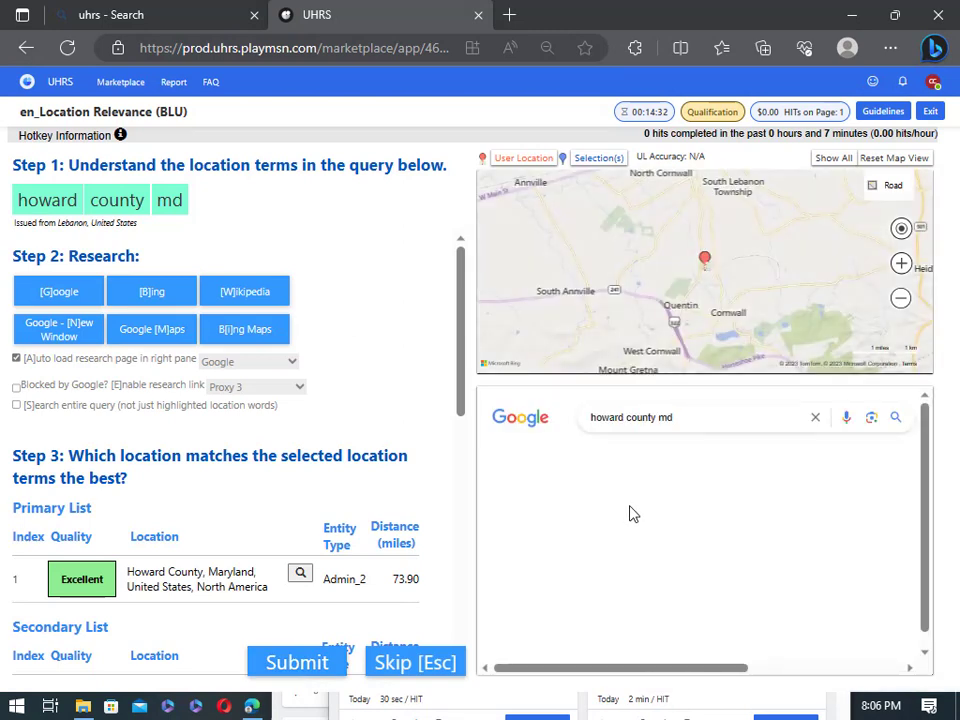
Review the Google results for howard county md to establish which place the query refers to
scroll(628, 514, "down", 1)
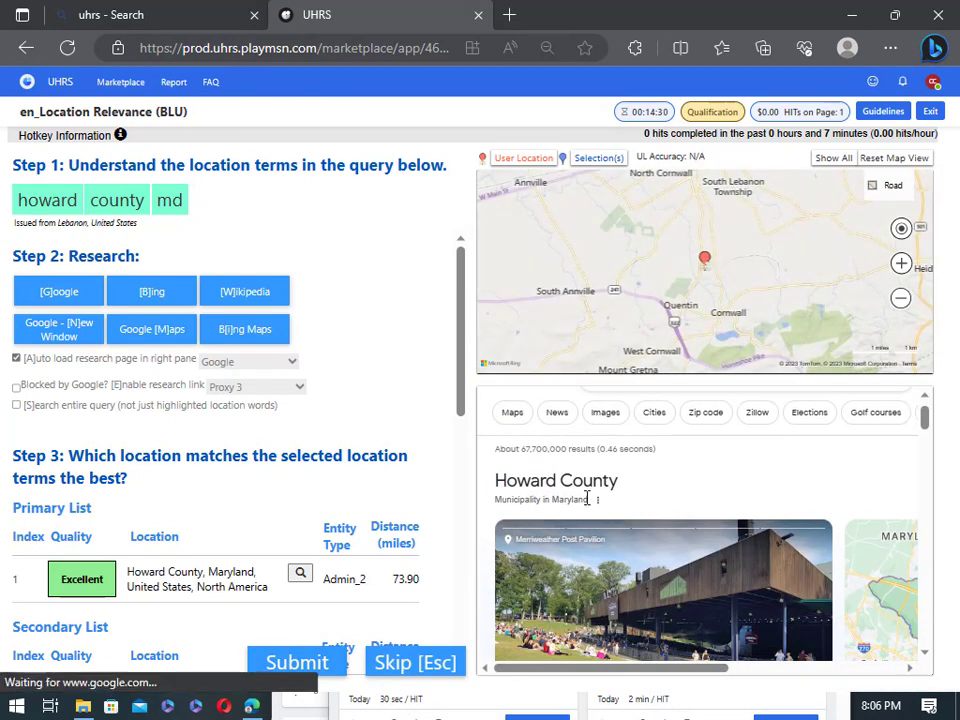
scroll(600, 500, "down", 1)
scroll(640, 510, "down", 1)
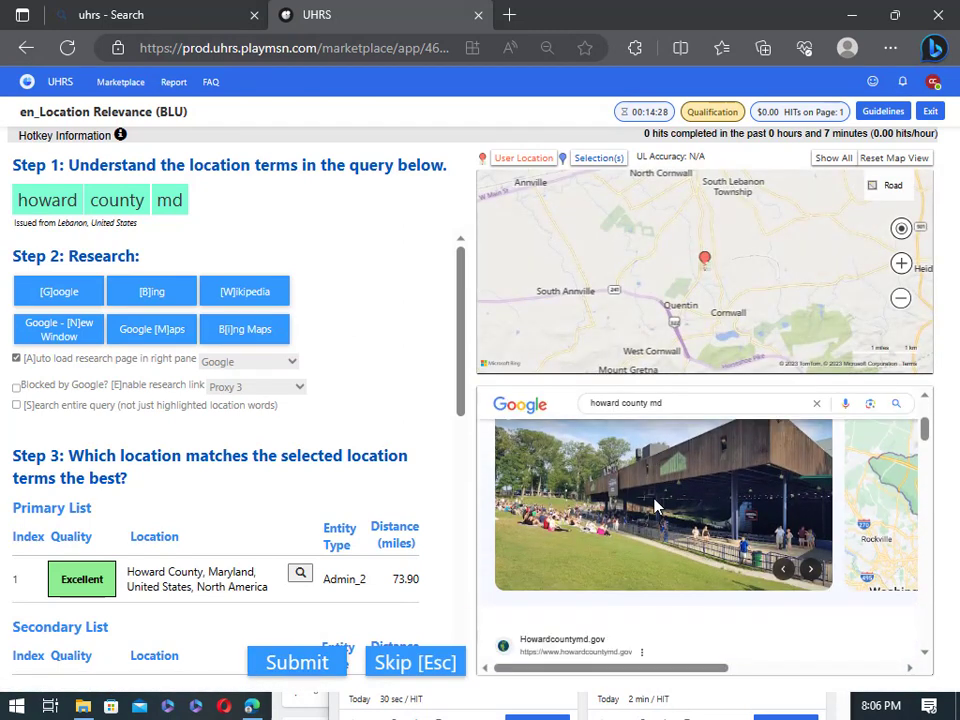
scroll(584, 529, "down", 1)
scroll(593, 520, "down", 1)
scroll(593, 520, "down", 3)
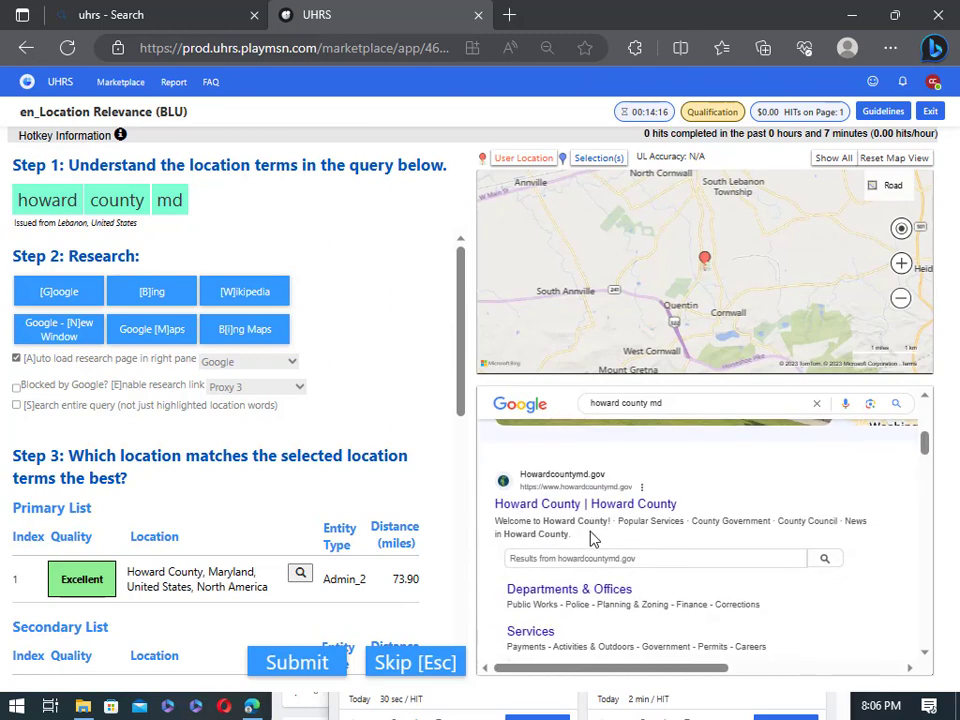
scroll(688, 514, "down", 1)
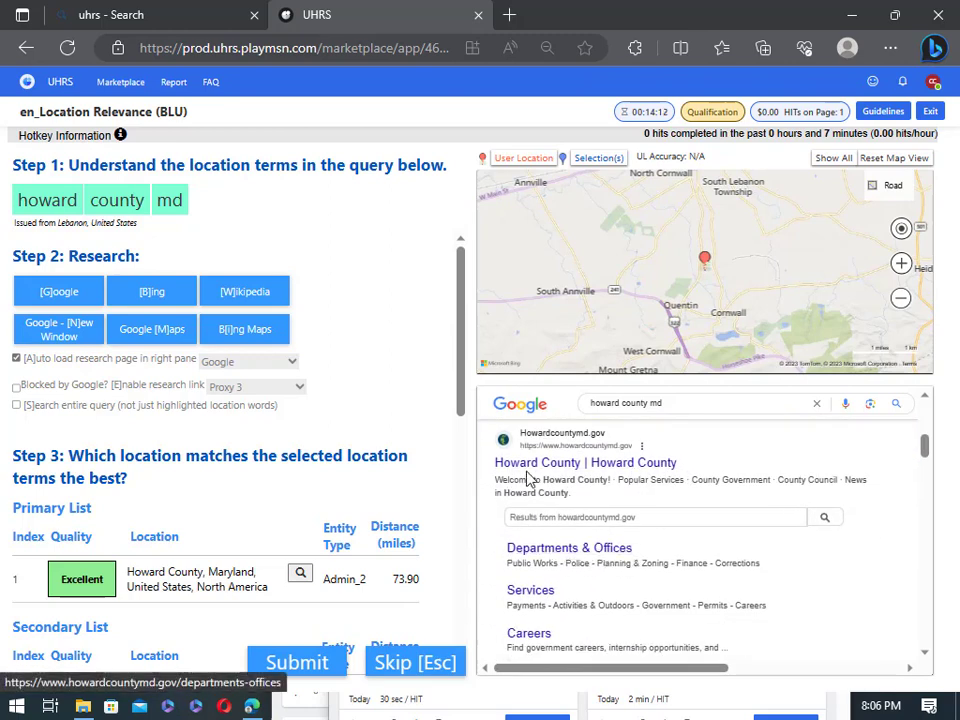
scroll(640, 497, "up", 3)
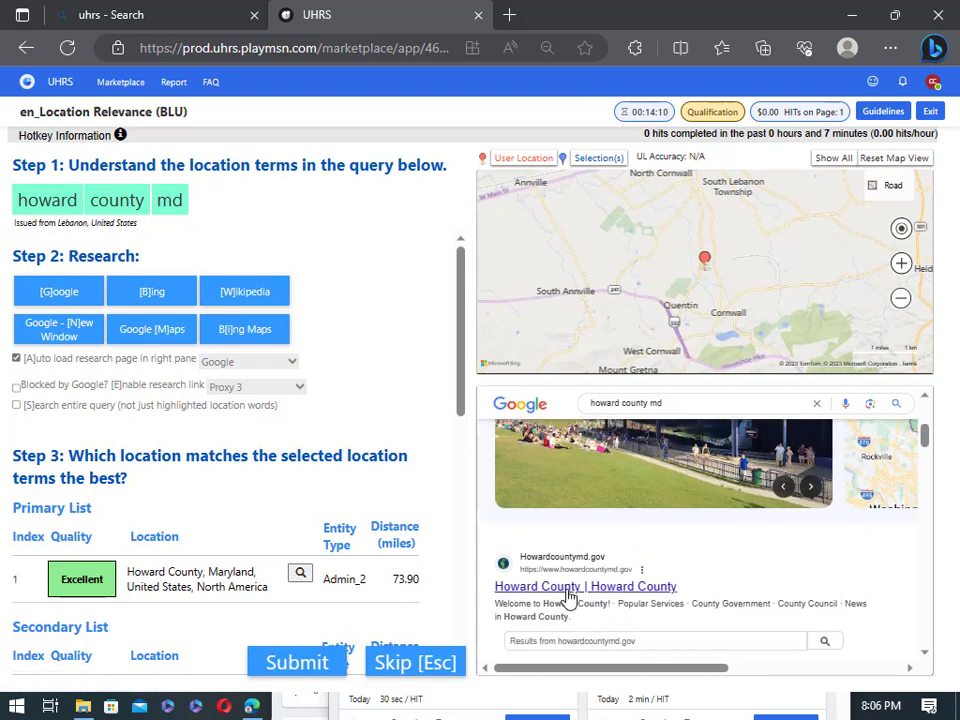
scroll(630, 497, "up", 3)
Research the Primary List entry Howard County, Maryland on Google and rate it as Excellent
scroll(193, 521, "down", 1)
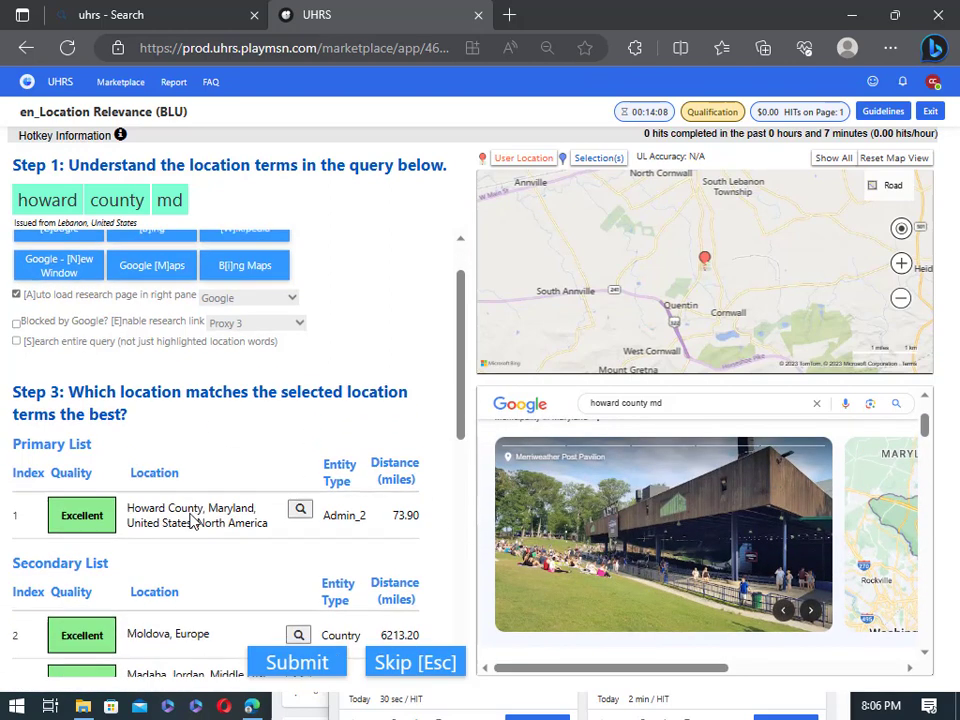
left_click(299, 507)
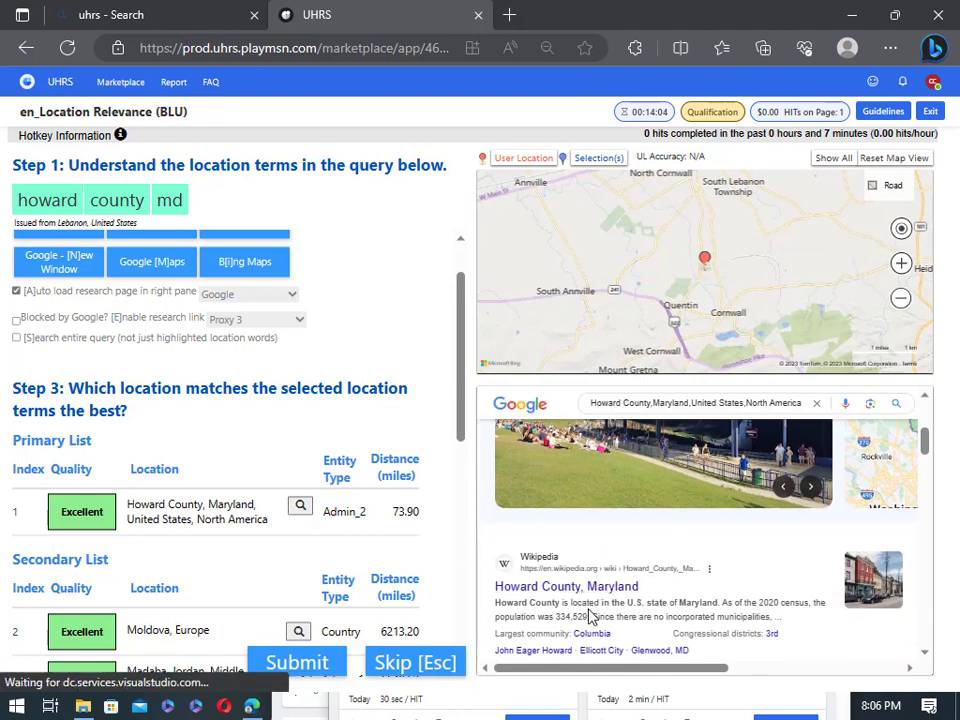
left_click(68, 508)
Mark No problems for the howard county md query and submit the judgment
scroll(242, 563, "down", 5)
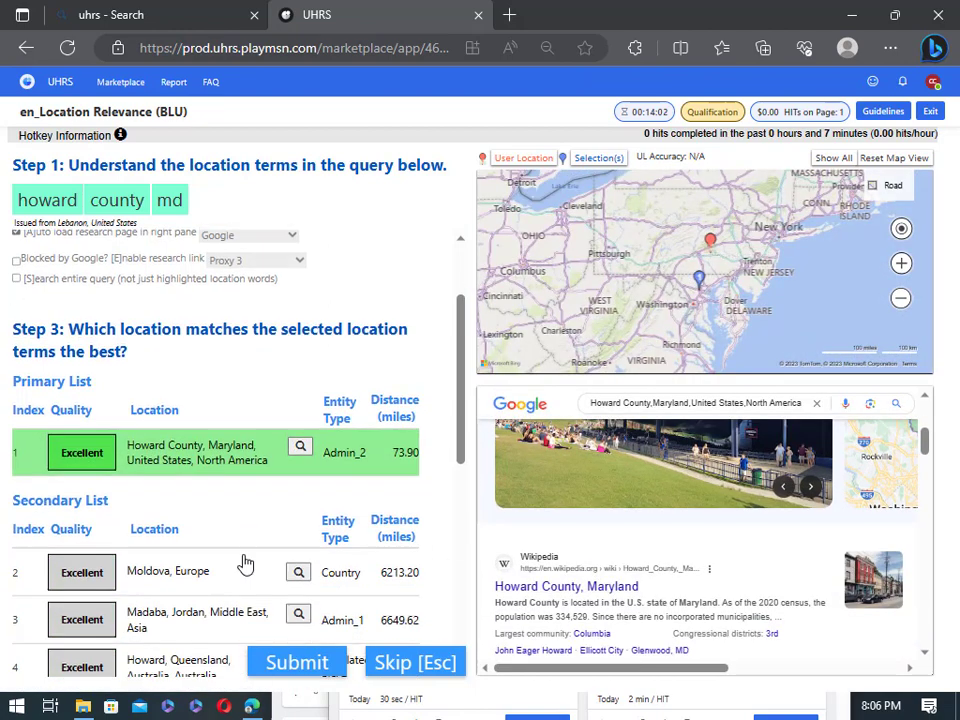
left_click(27, 600)
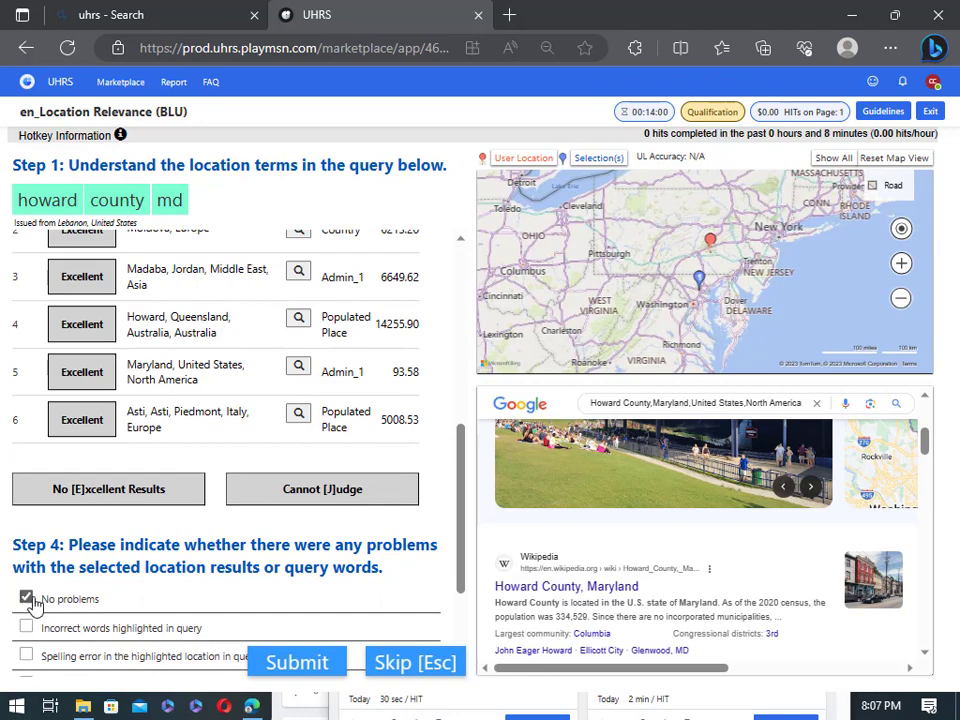
left_click(279, 664)
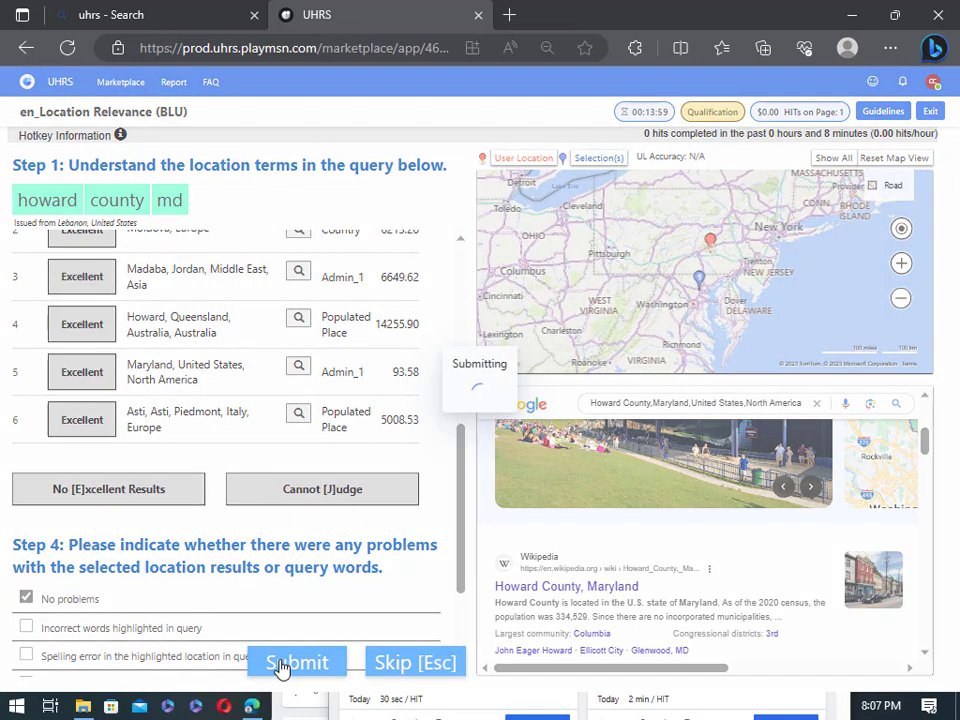